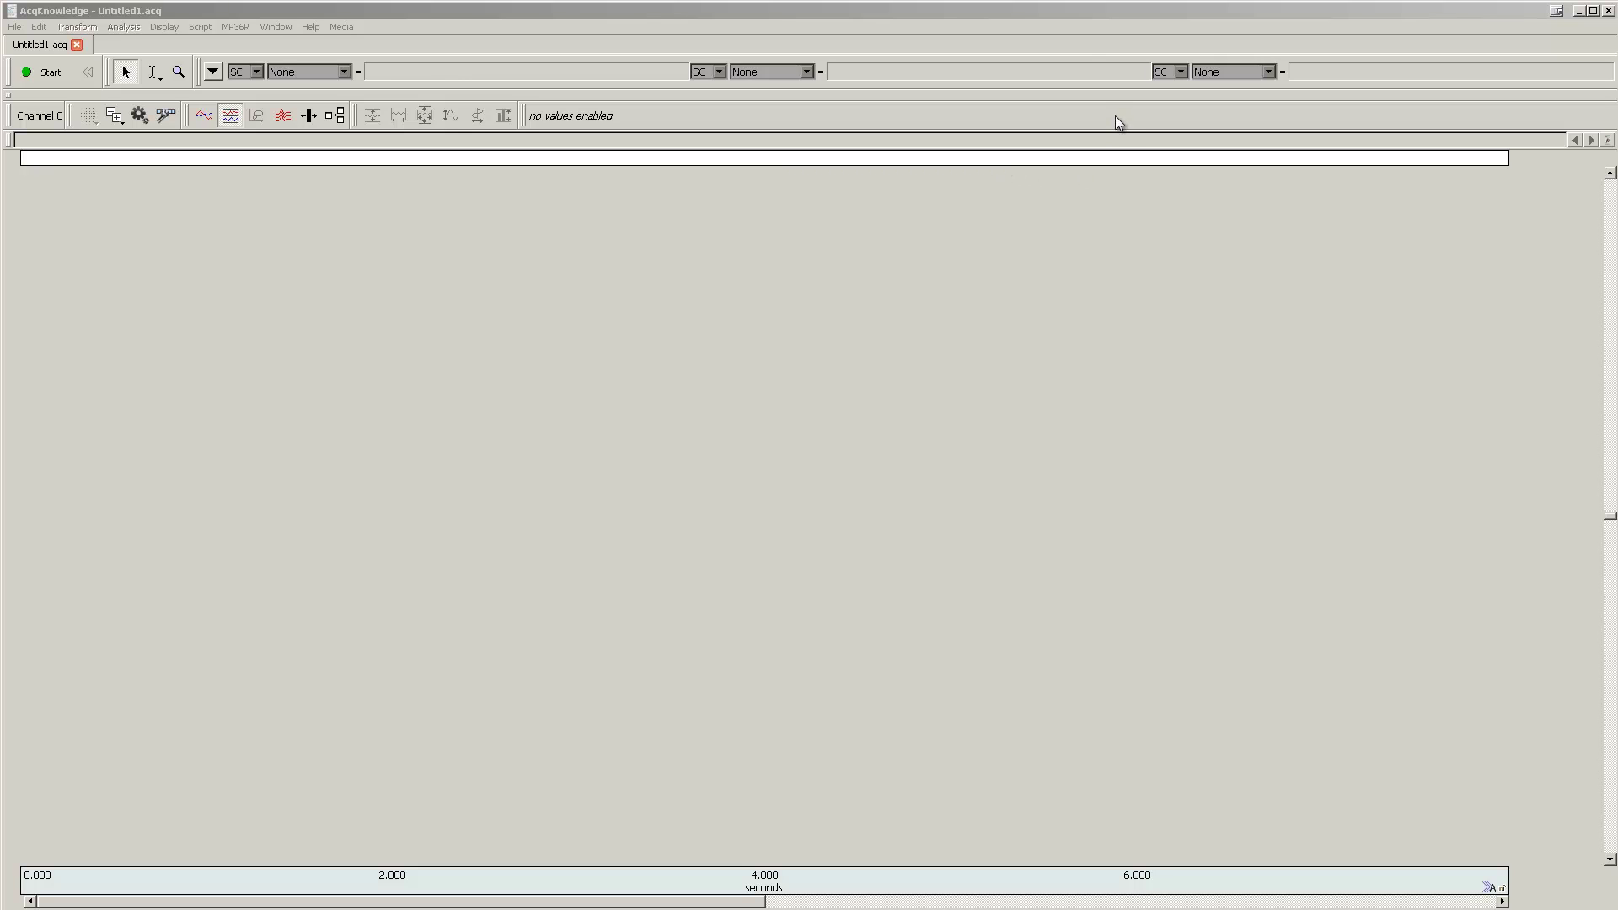
Bring the empty Untitled1 AcqKnowledge window into focus
{"action": "left_click", "coordinate": [274, 12]}
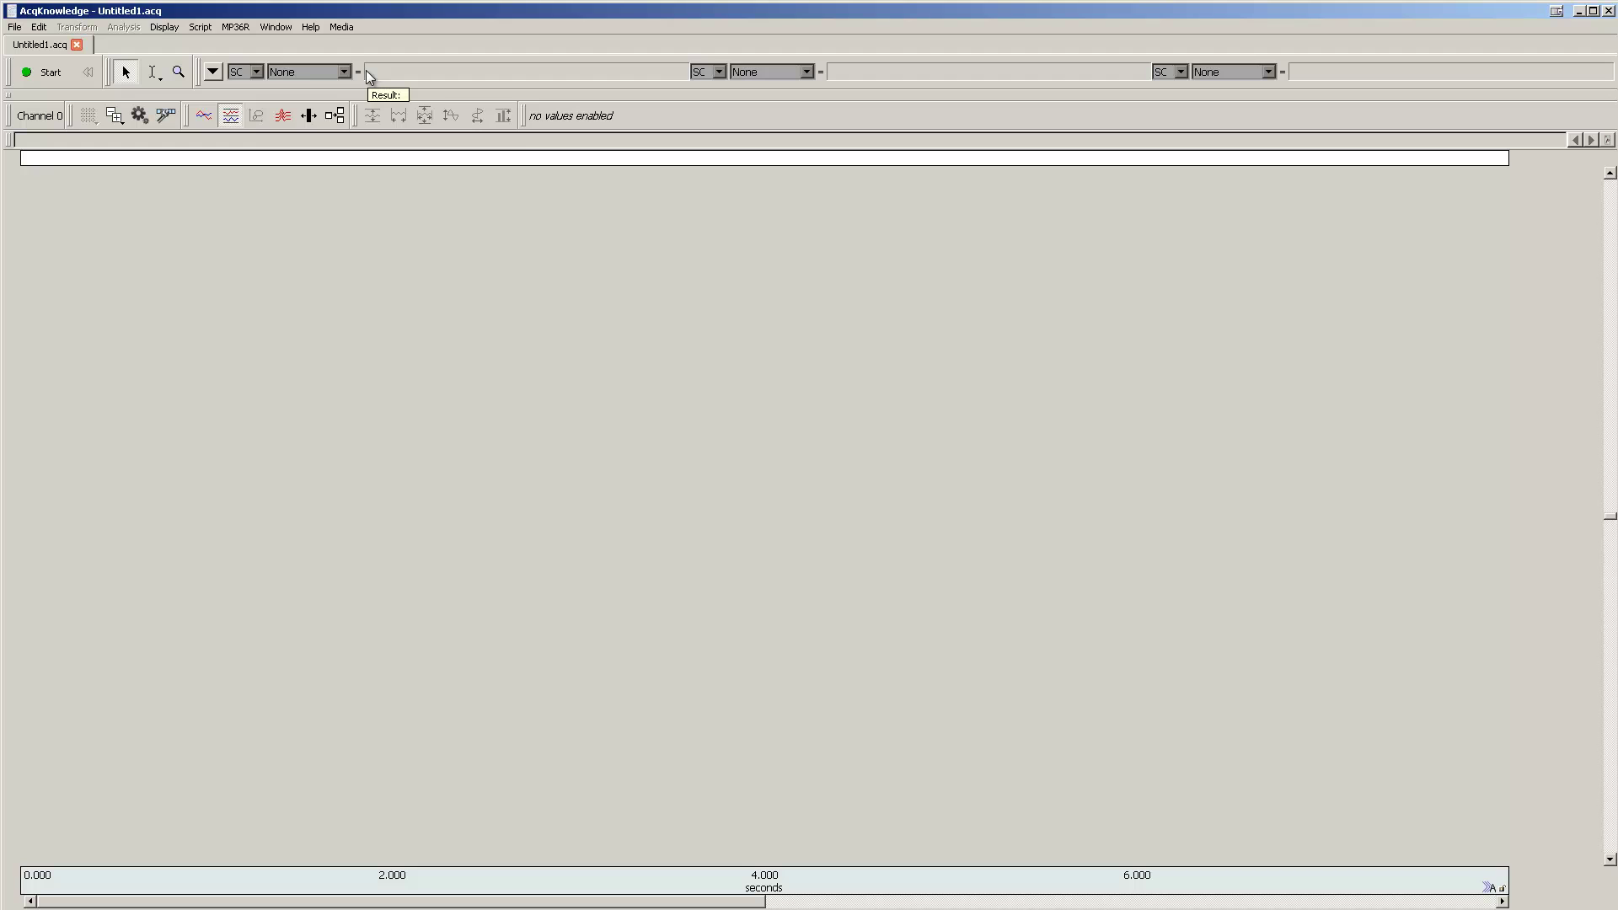
Open ECG LeadII.acq from the Sample Data folder for playback
{"action": "left_click", "coordinate": [15, 27]}
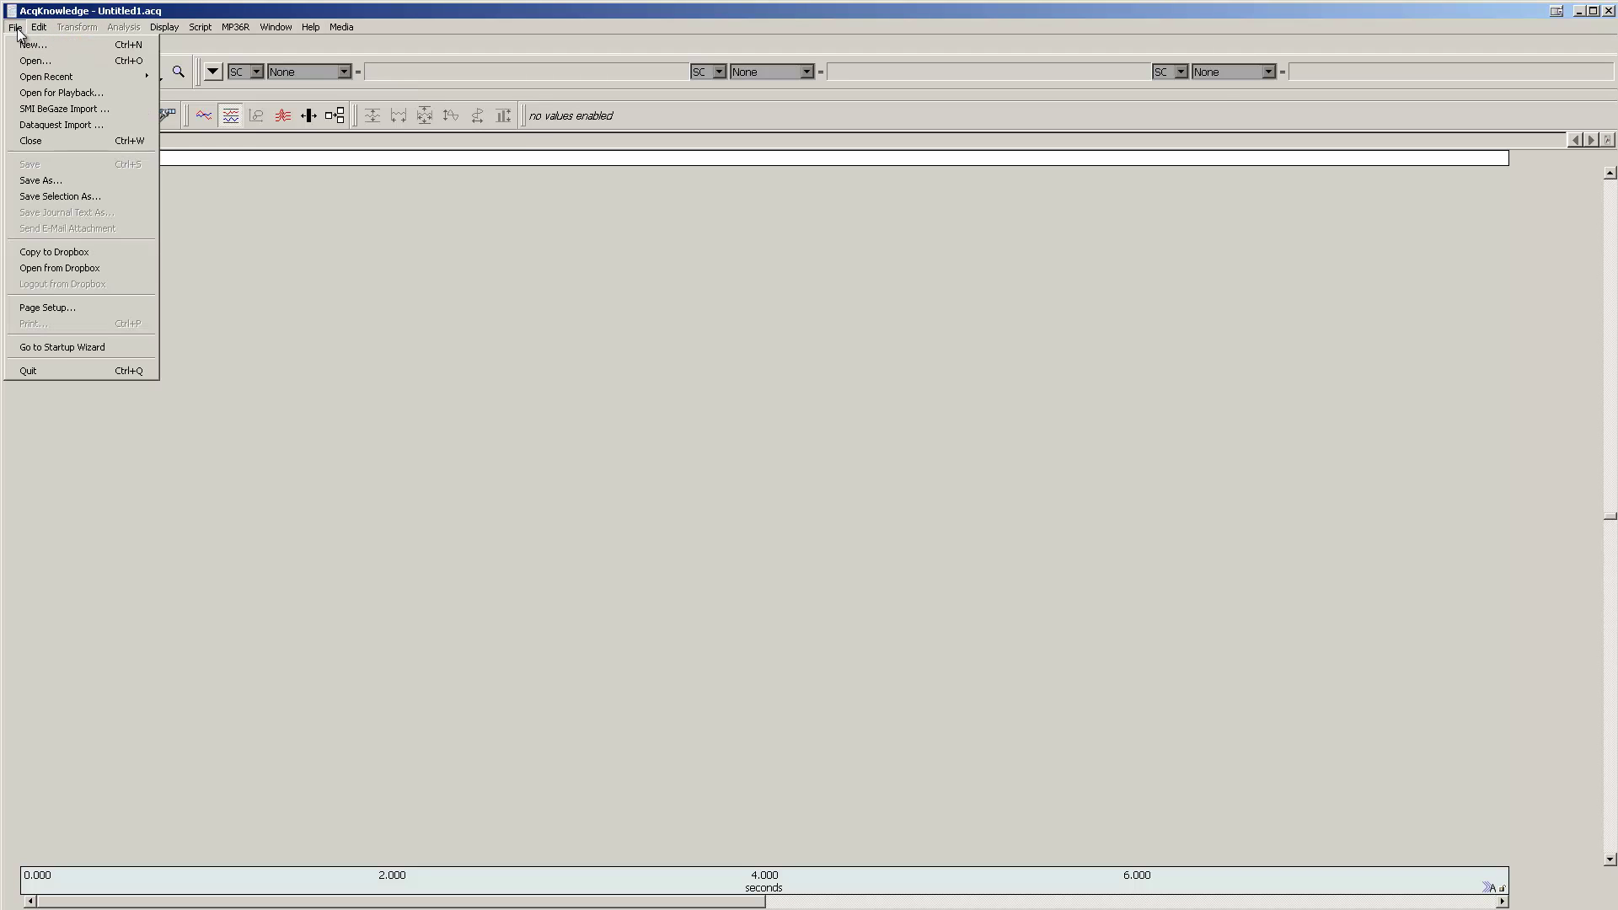
{"action": "left_click", "coordinate": [80, 92]}
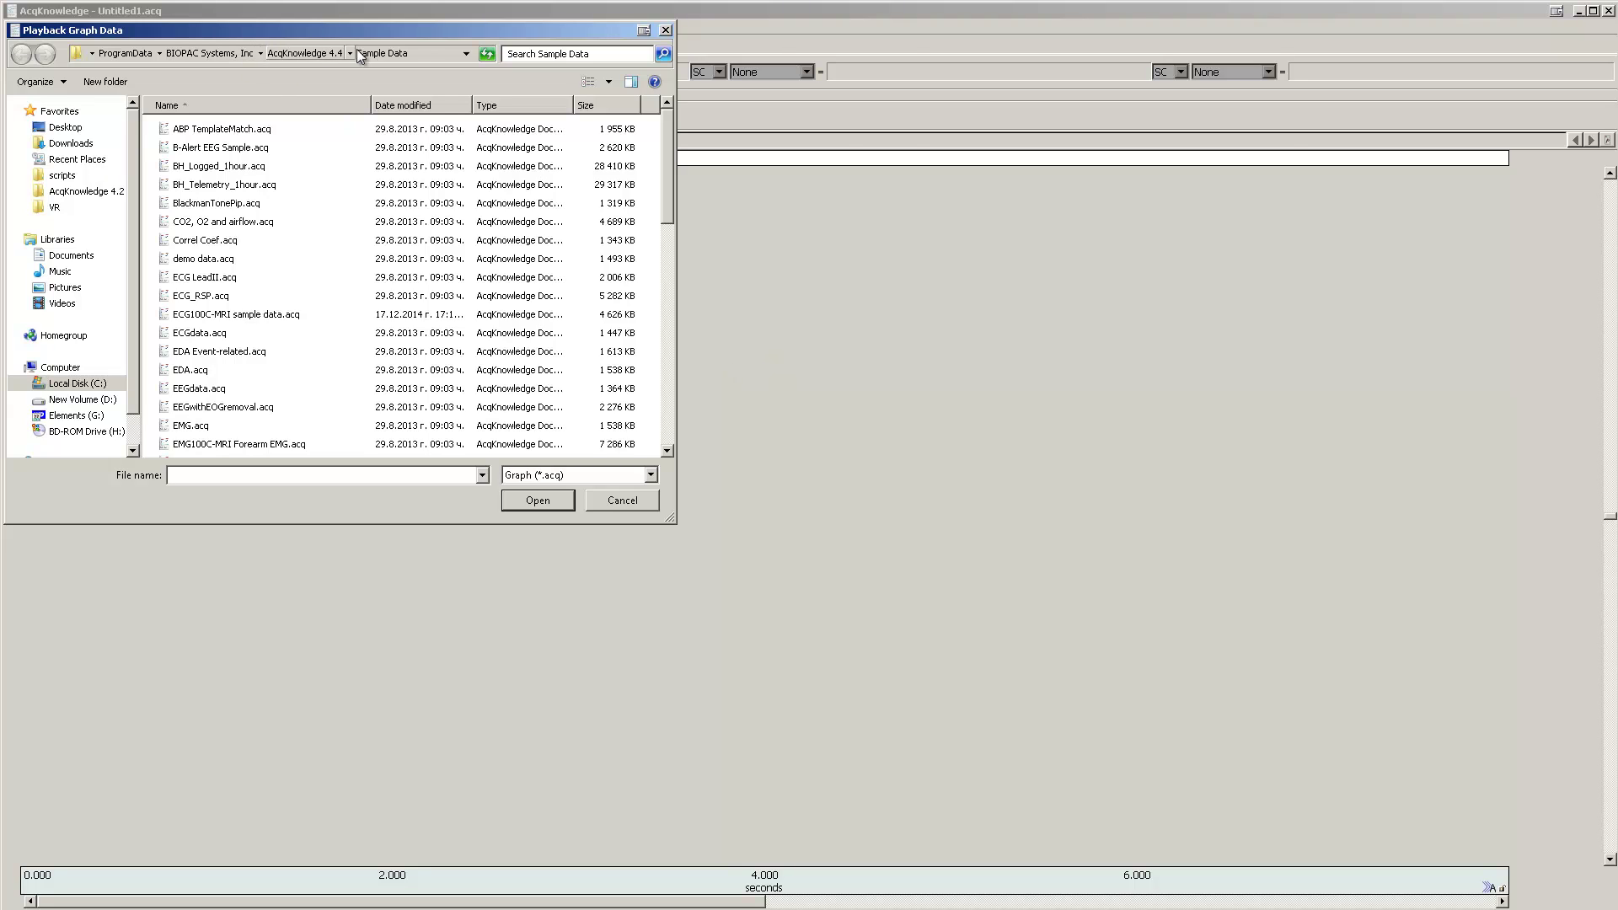
{"action": "left_click", "coordinate": [421, 53]}
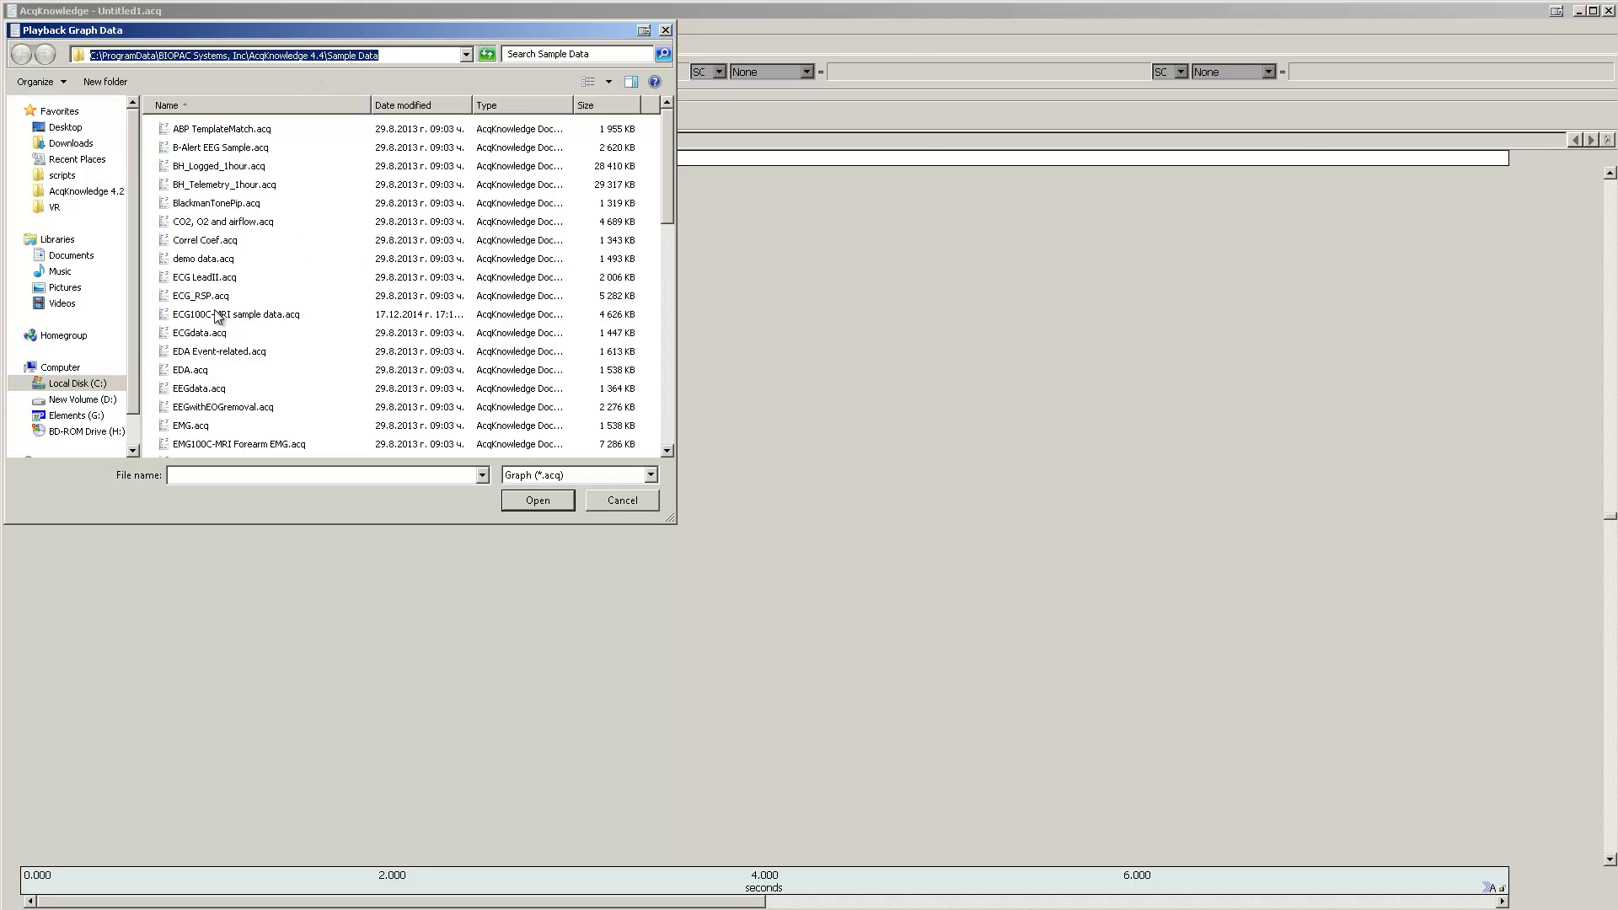
{"action": "left_click", "coordinate": [190, 280]}
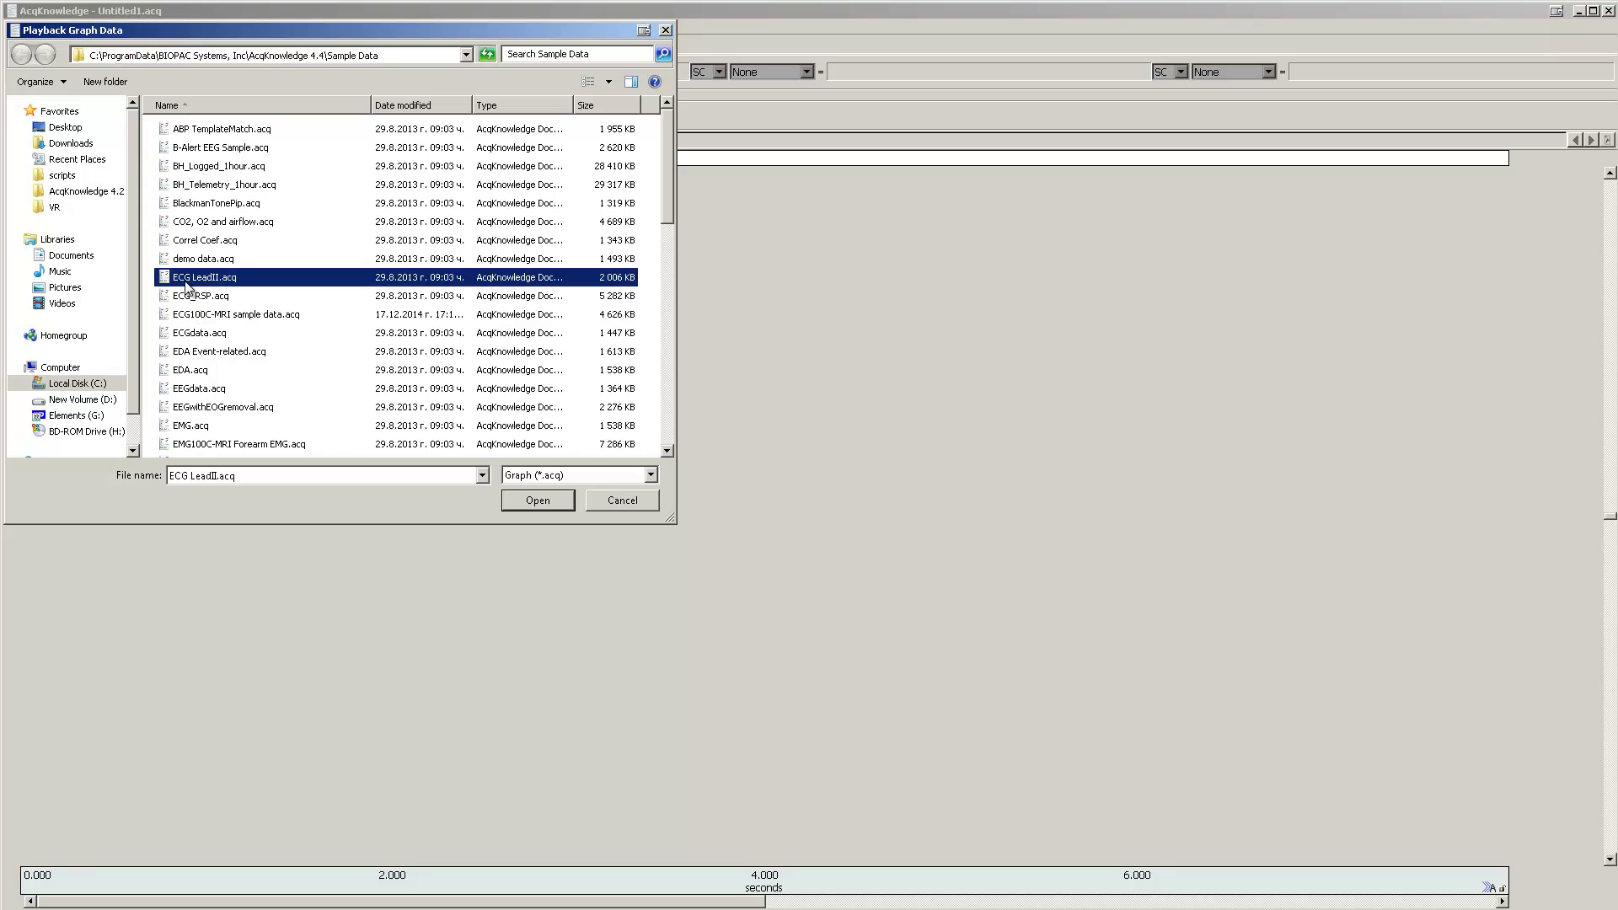
{"action": "left_click", "coordinate": [537, 500]}
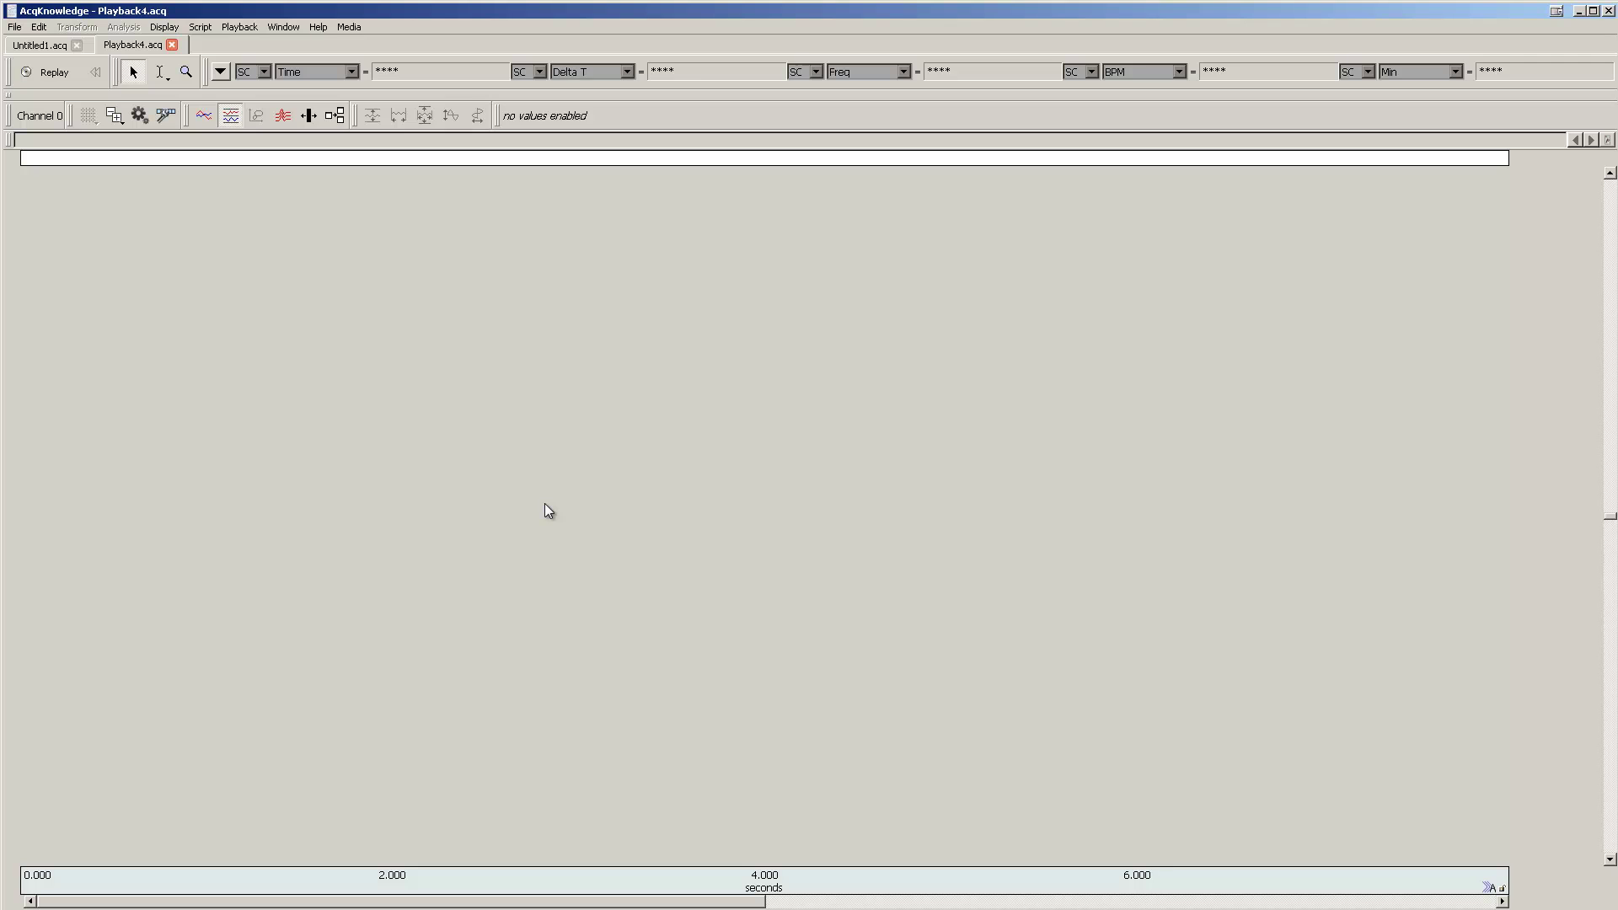
Show the Playback menu for the new ECG LeadII tab
{"action": "left_click", "coordinate": [251, 28]}
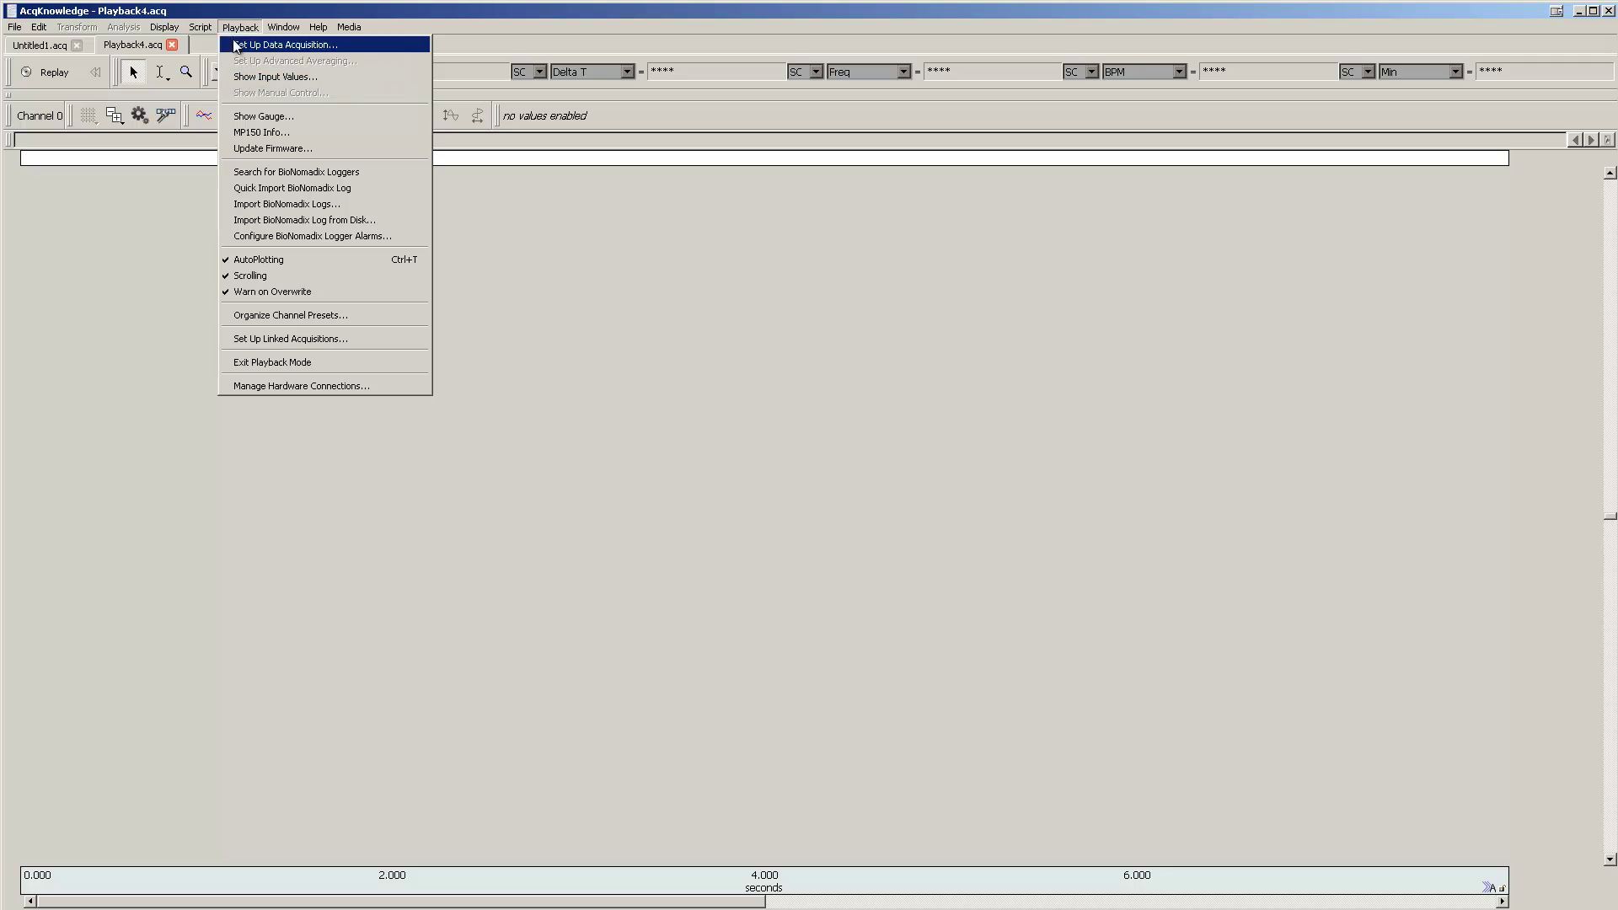
In the acquisition settings, enable Acquire for calculation channel C0 and list its presets
{"action": "left_click", "coordinate": [274, 52]}
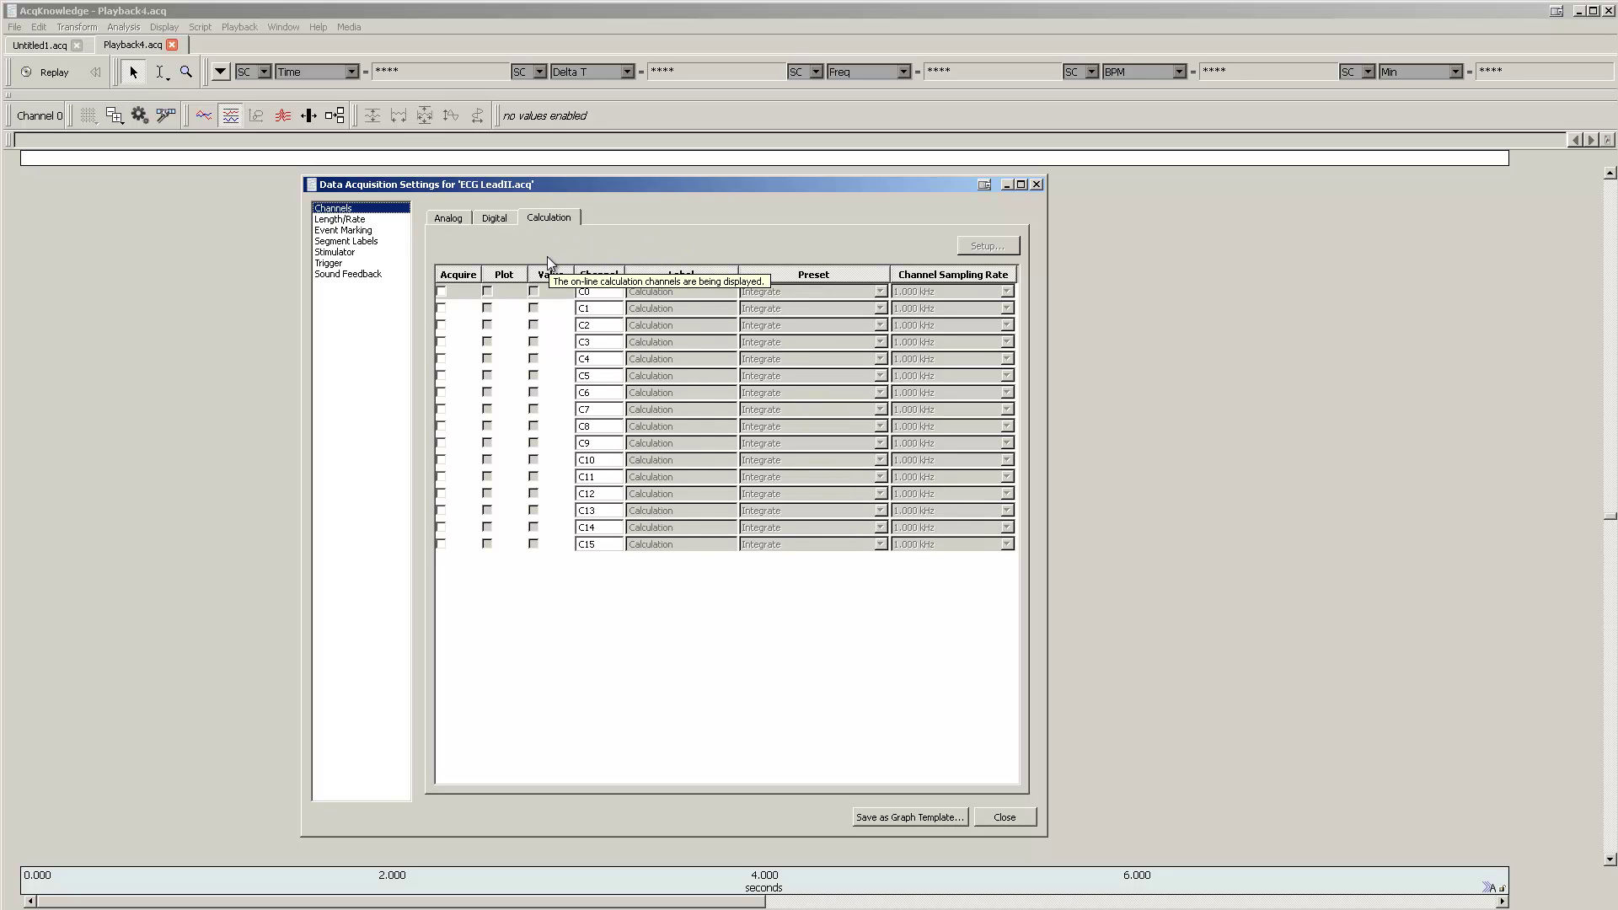
{"action": "left_click", "coordinate": [456, 225]}
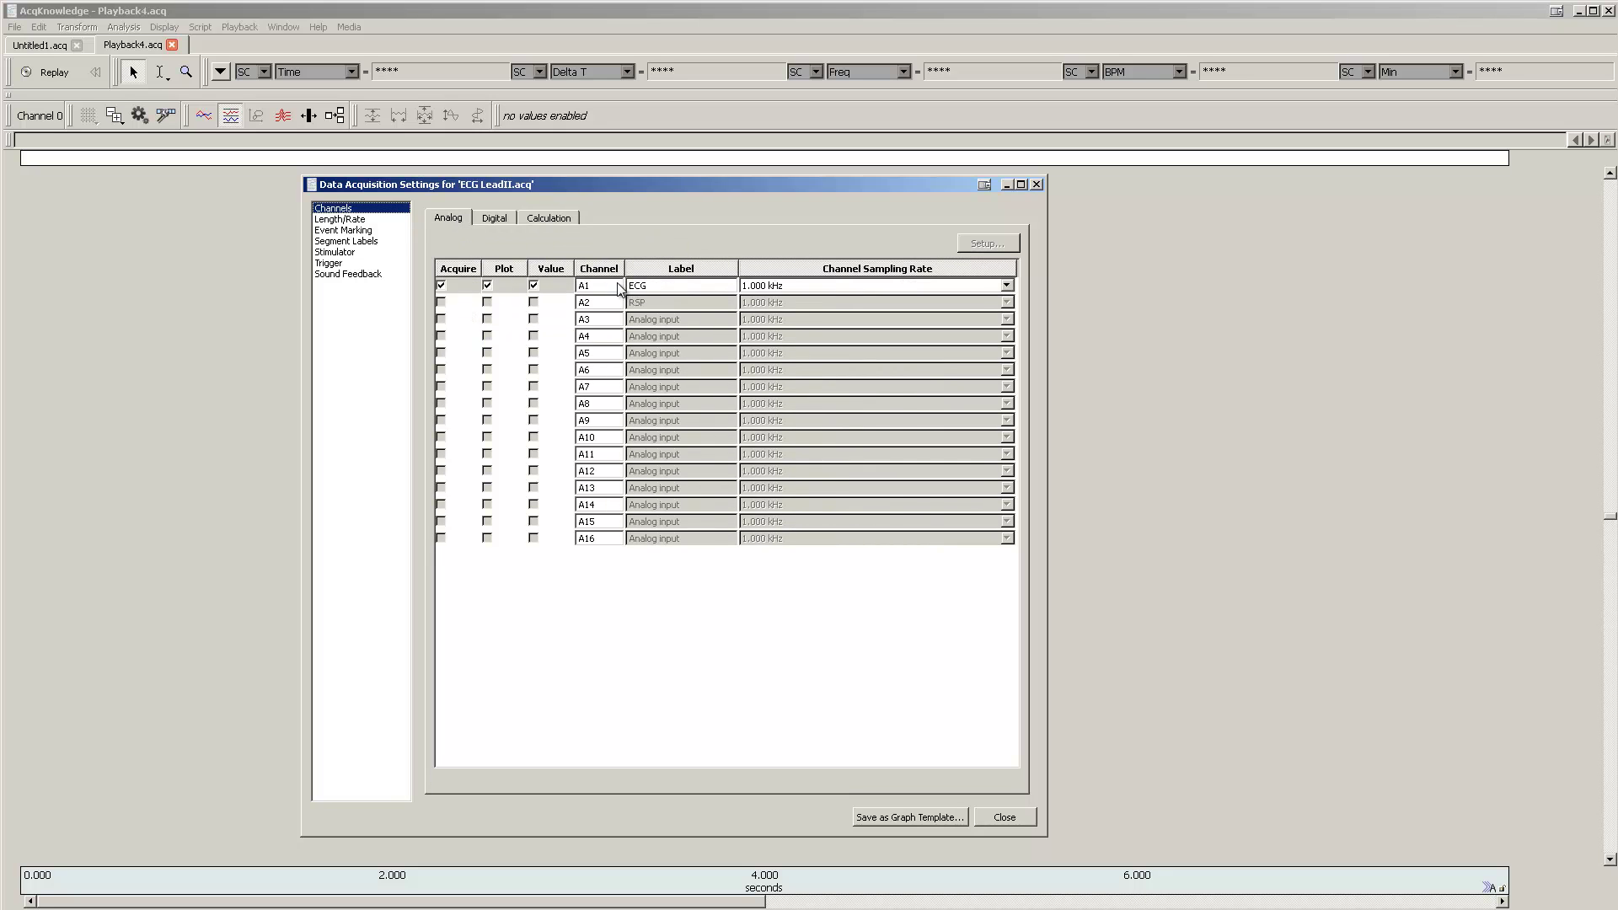
{"action": "left_click", "coordinate": [544, 223]}
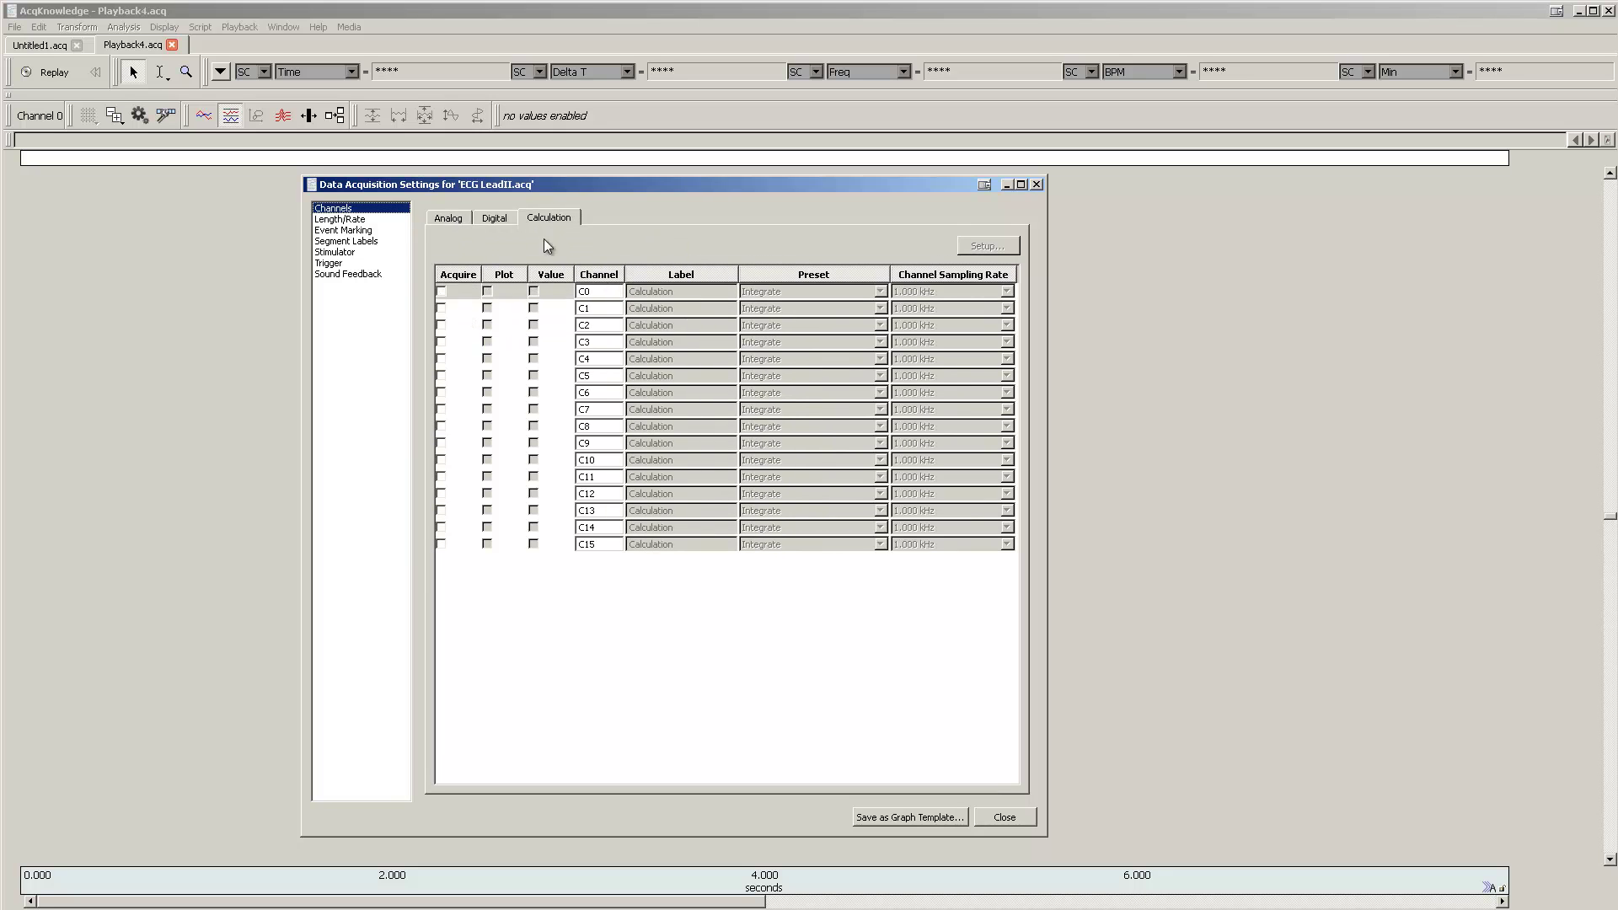
{"action": "left_click", "coordinate": [442, 291]}
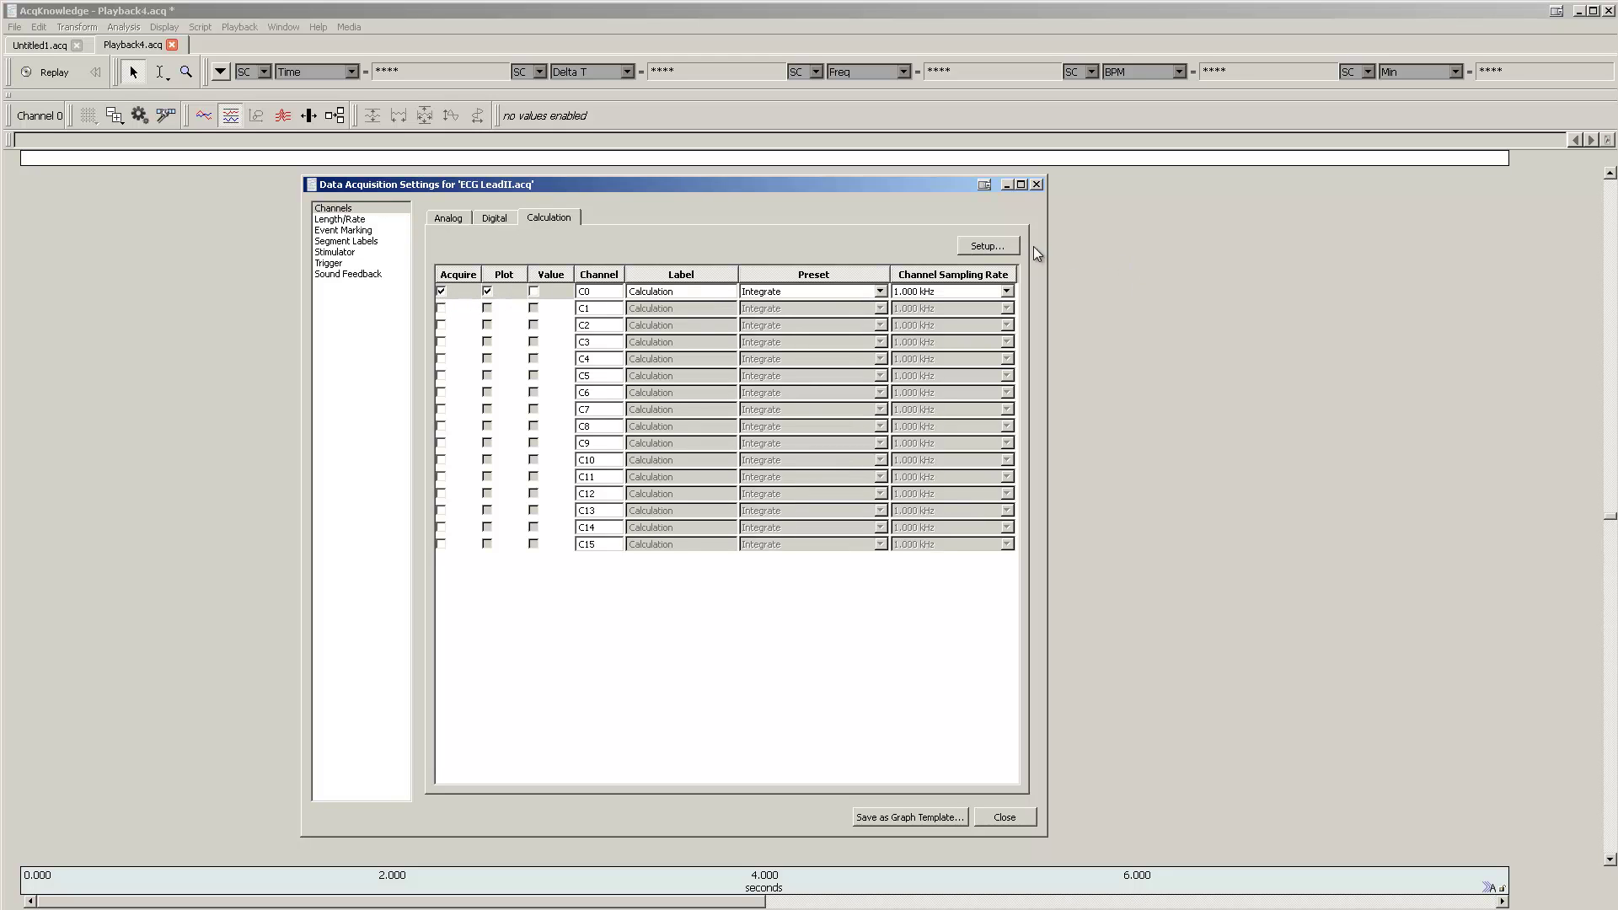
{"action": "left_click", "coordinate": [998, 246]}
{"action": "left_click", "coordinate": [841, 748]}
{"action": "left_click", "coordinate": [881, 292]}
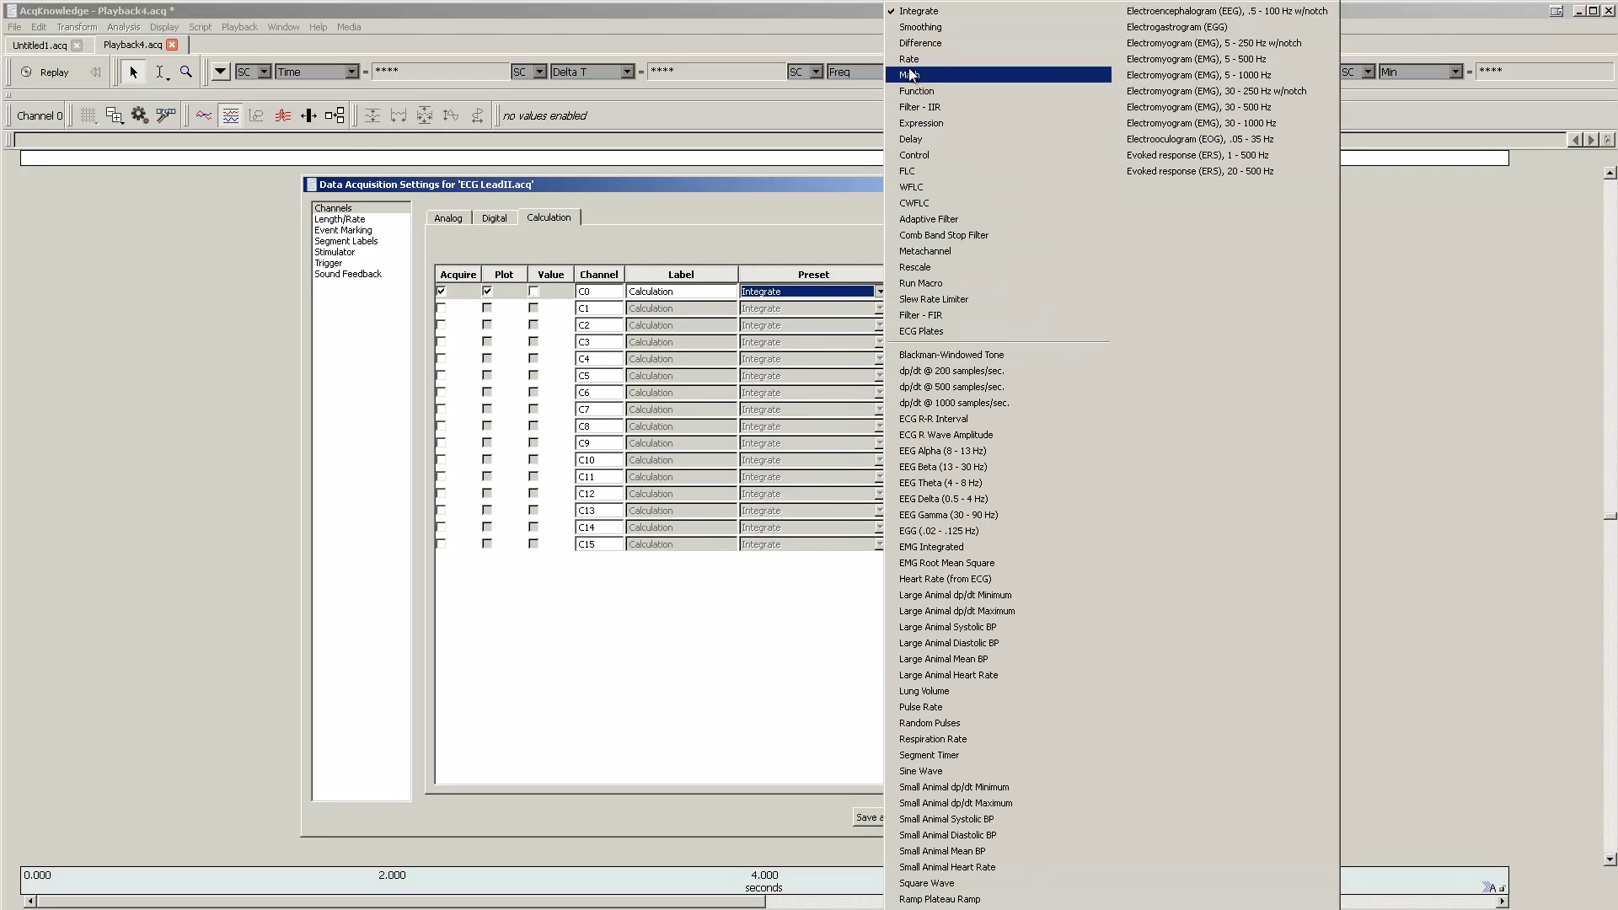
Make C0 a Rate calculation with Count Peaks as the output function
{"action": "left_click", "coordinate": [909, 59]}
{"action": "left_click", "coordinate": [984, 249]}
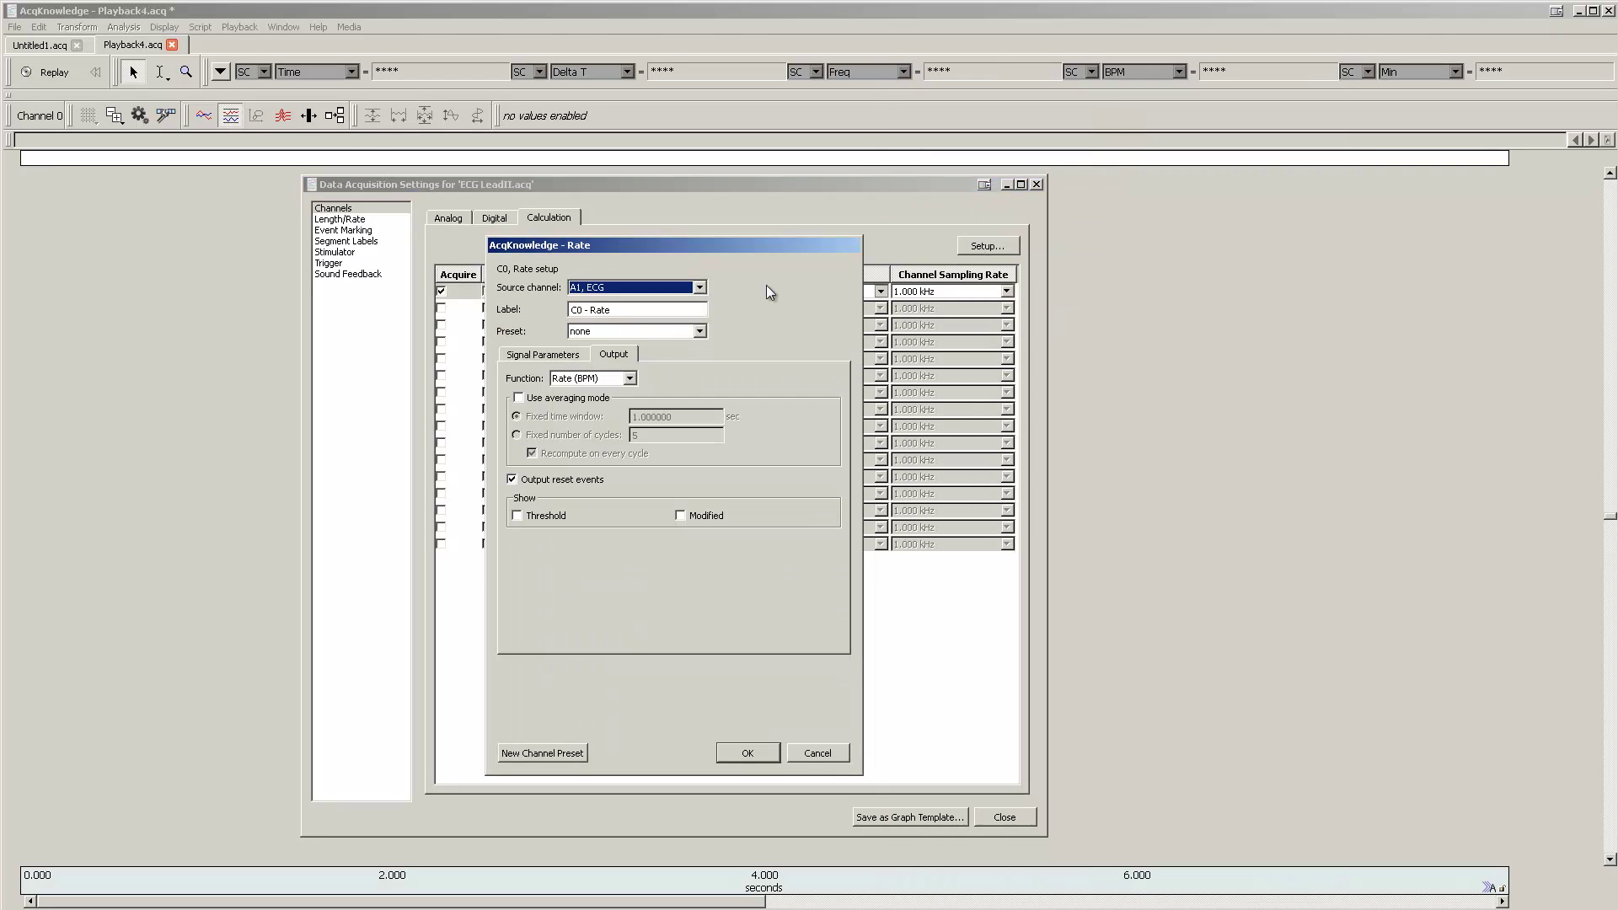
{"action": "left_click", "coordinate": [604, 379]}
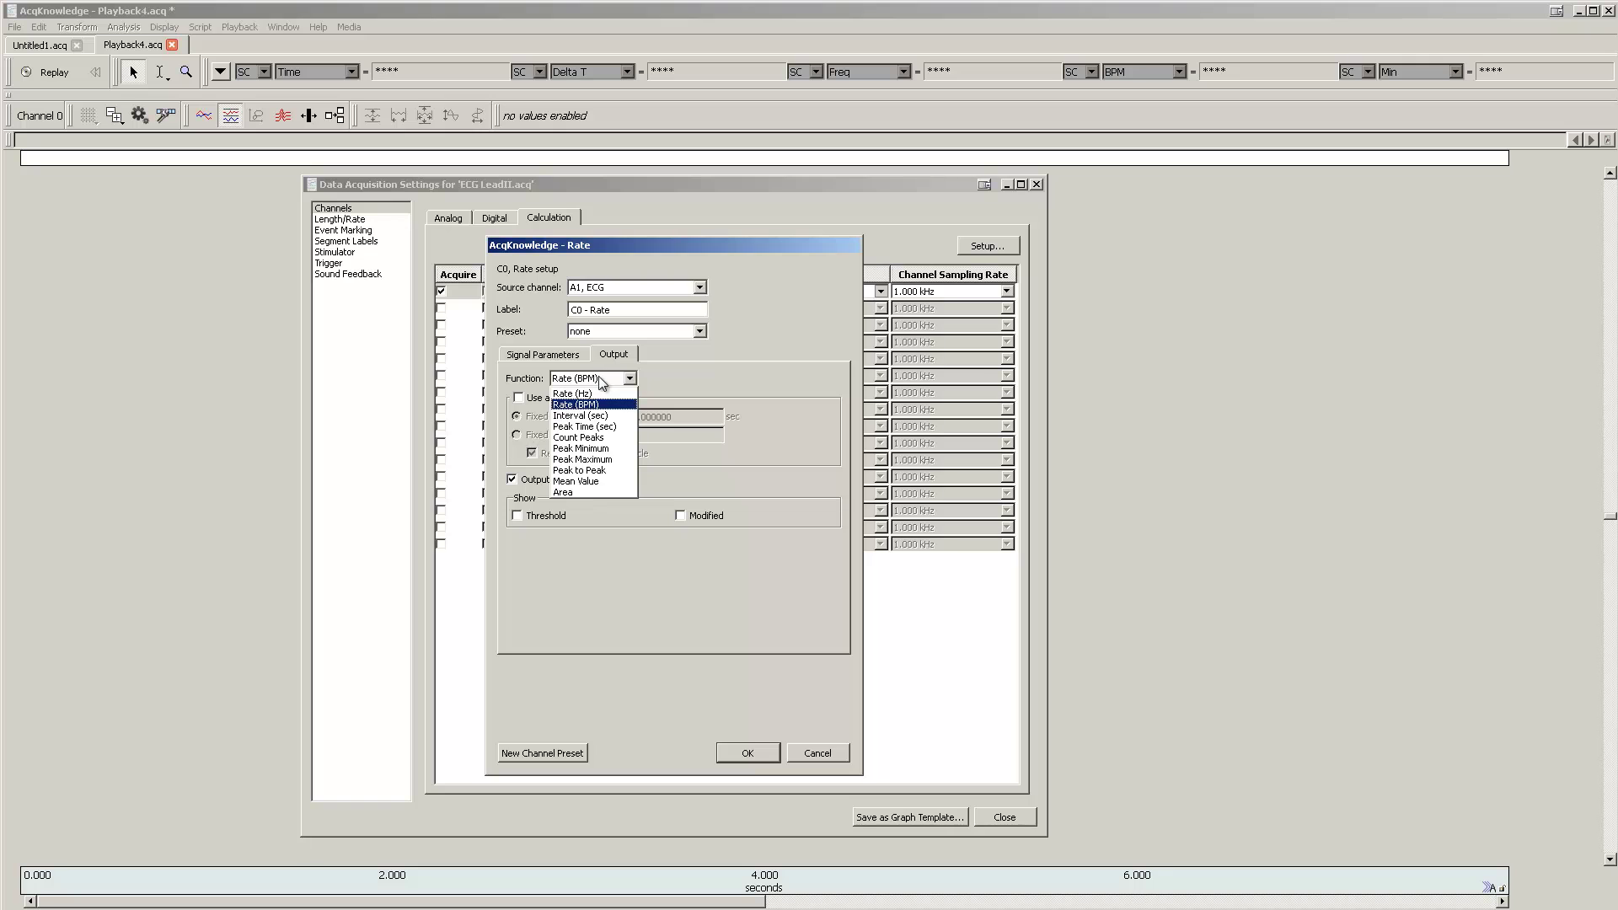
{"action": "left_click", "coordinate": [598, 438]}
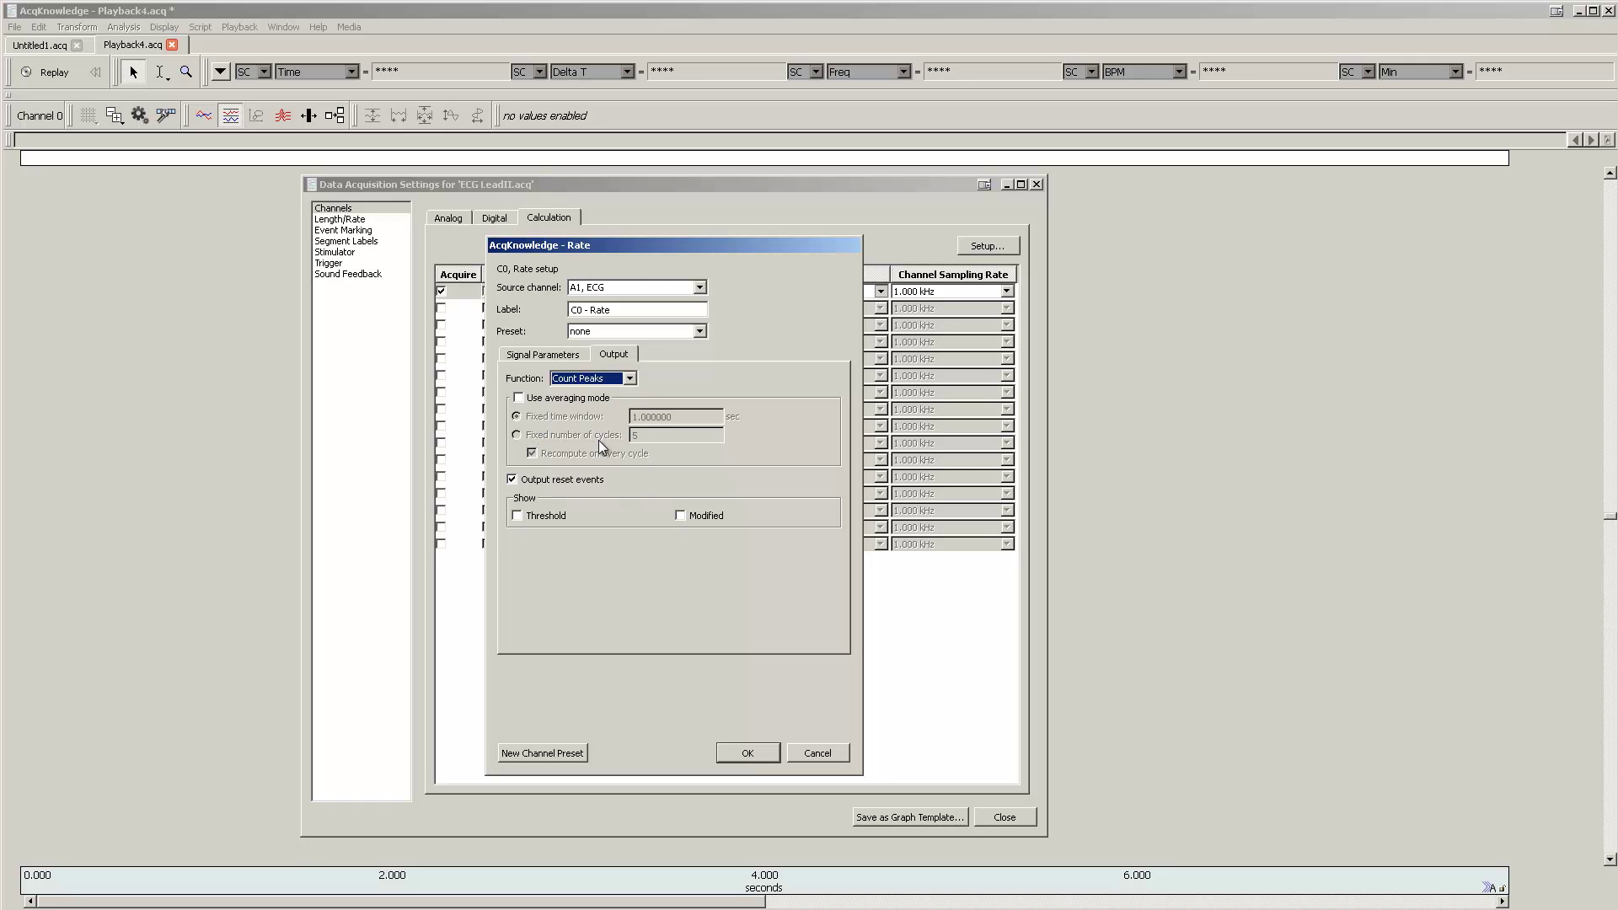
Use HR from ECG (Human Resting) signal detection and turn off output reset events
{"action": "left_click", "coordinate": [540, 354]}
{"action": "left_click", "coordinate": [609, 389]}
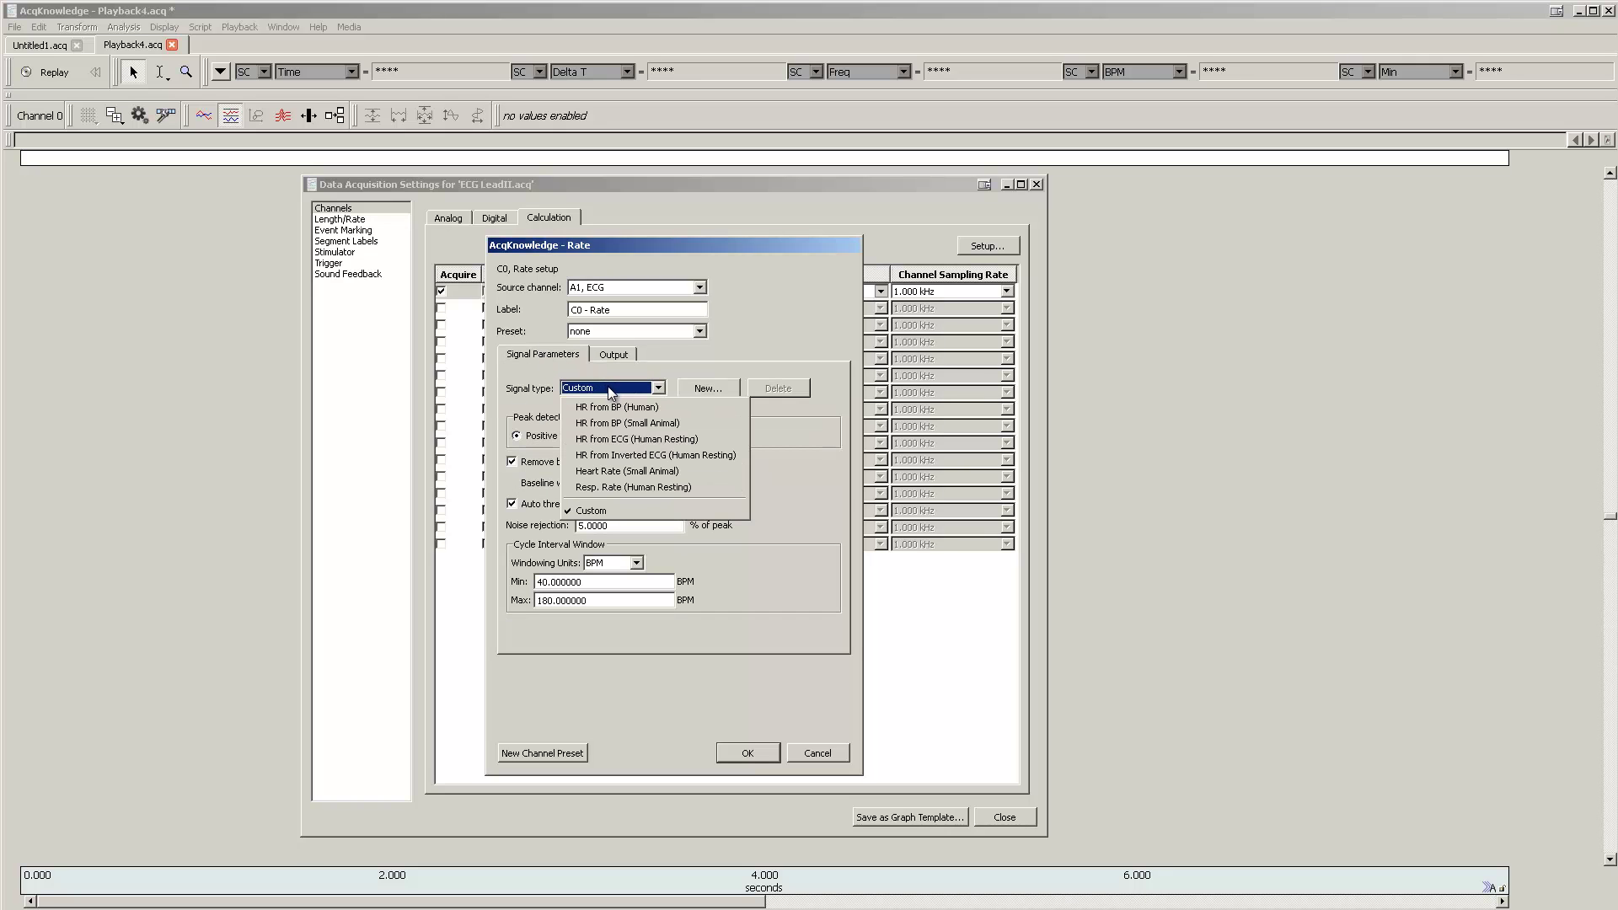
{"action": "left_click", "coordinate": [686, 440]}
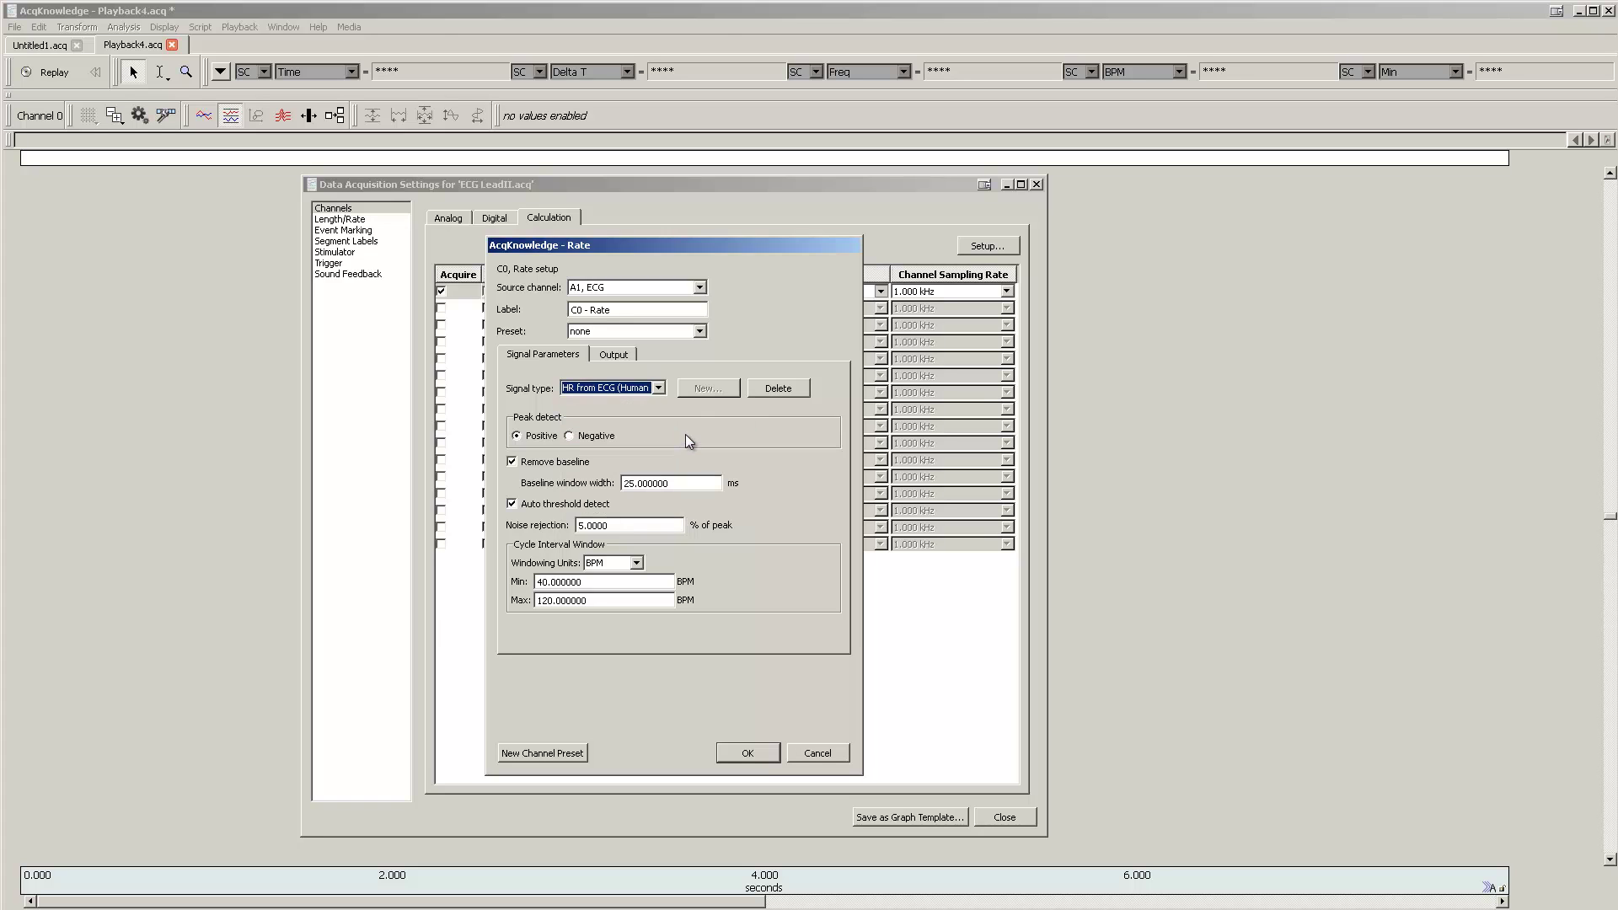
{"action": "double_click", "coordinate": [558, 581]}
{"action": "left_click", "coordinate": [610, 603]}
{"action": "mouse_move", "coordinate": [611, 602]}
{"action": "left_mouse_down"}
{"action": "mouse_move", "coordinate": [539, 603]}
{"action": "mouse_move", "coordinate": [515, 580]}
{"action": "left_mouse_up"}
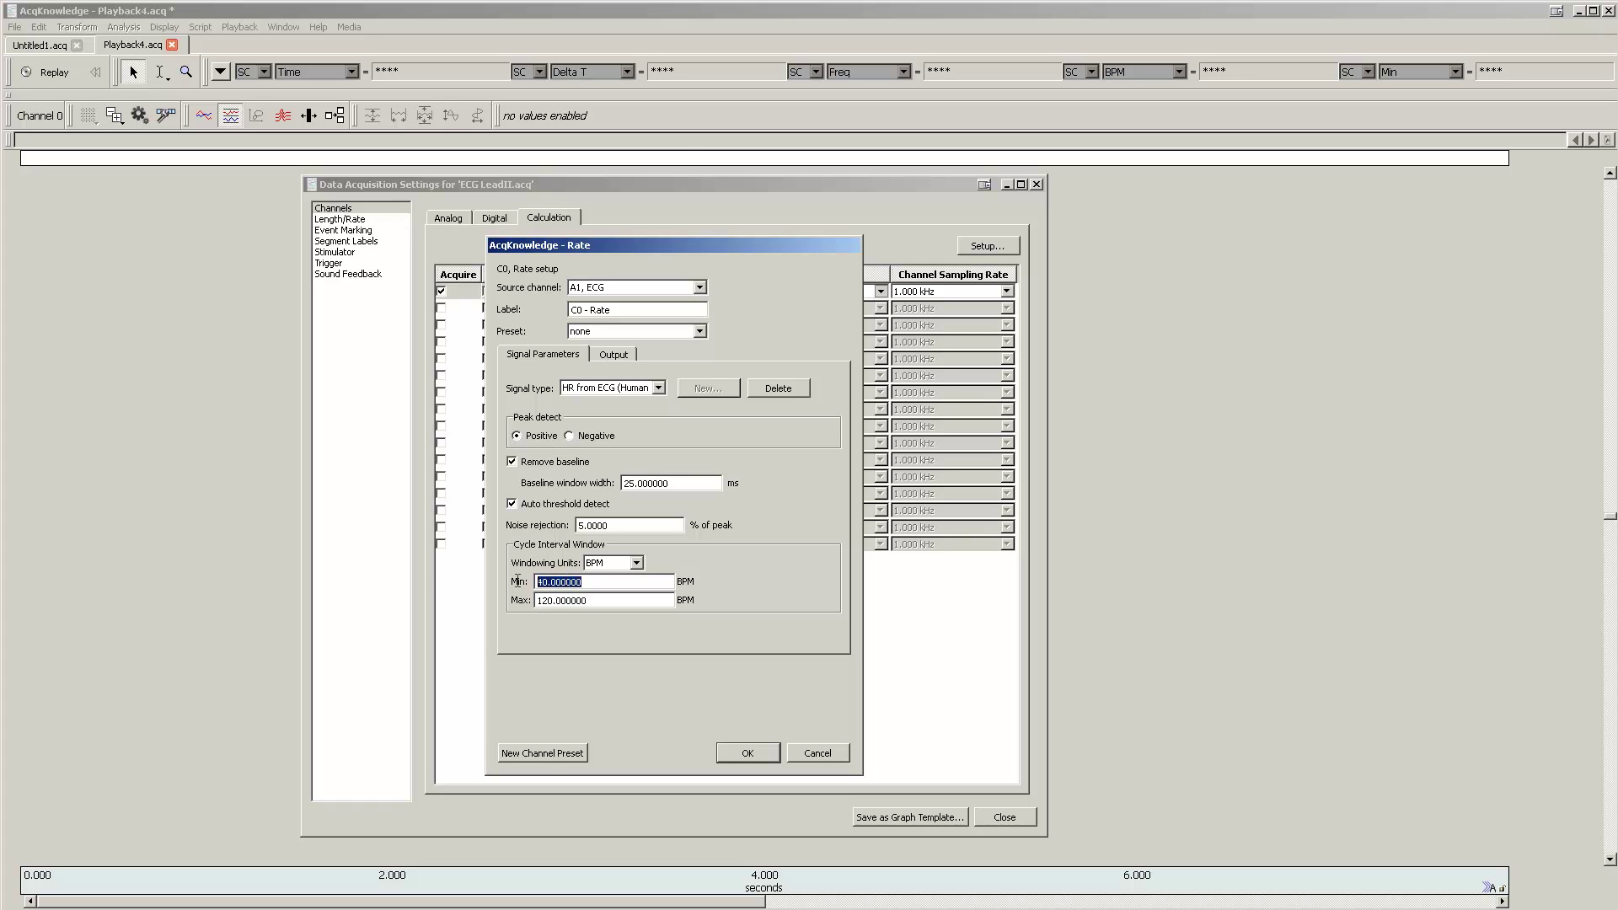
{"action": "left_click", "coordinate": [624, 601]}
{"action": "left_click", "coordinate": [615, 354]}
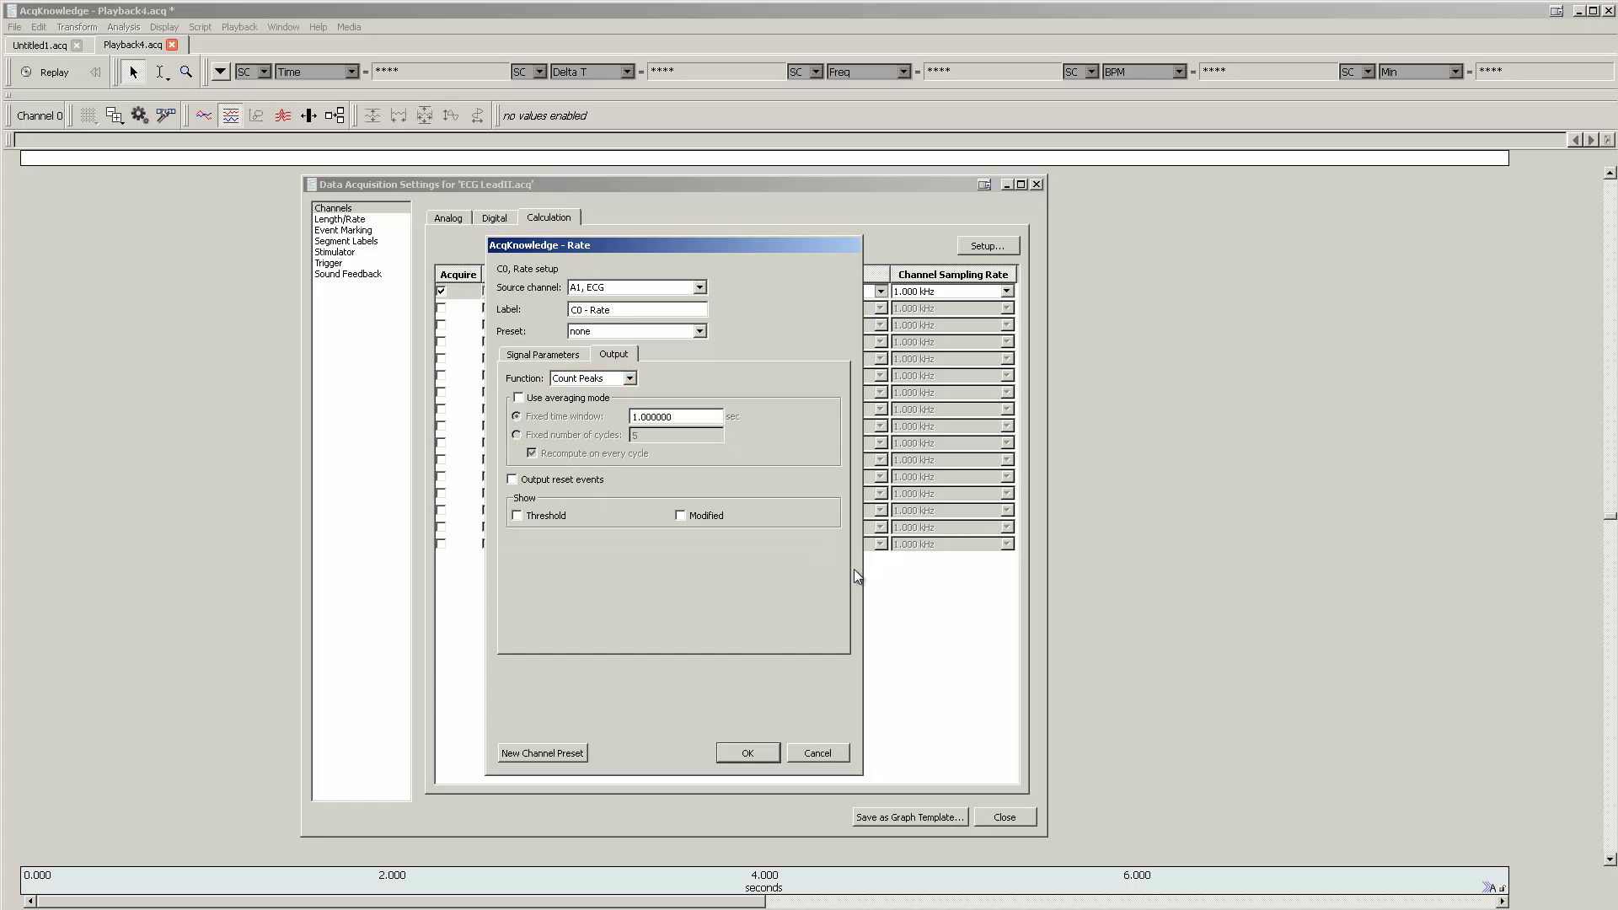
{"action": "left_click", "coordinate": [757, 755]}
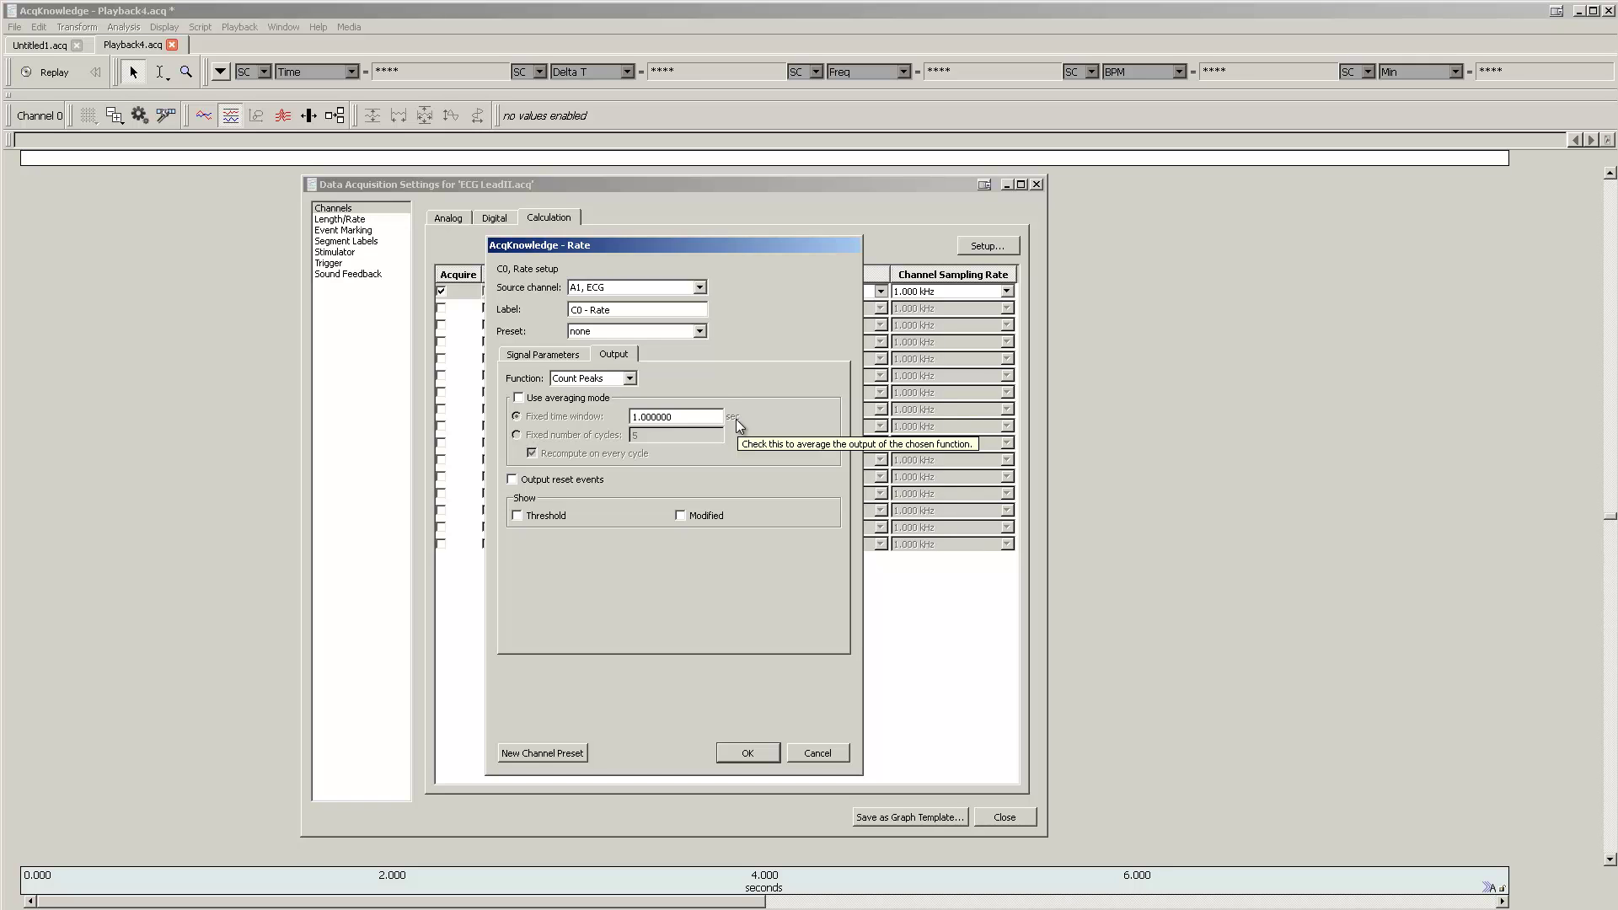
Confirm C0's Rate settings and enable C1 as an Expression calculation
{"action": "left_click", "coordinate": [751, 747]}
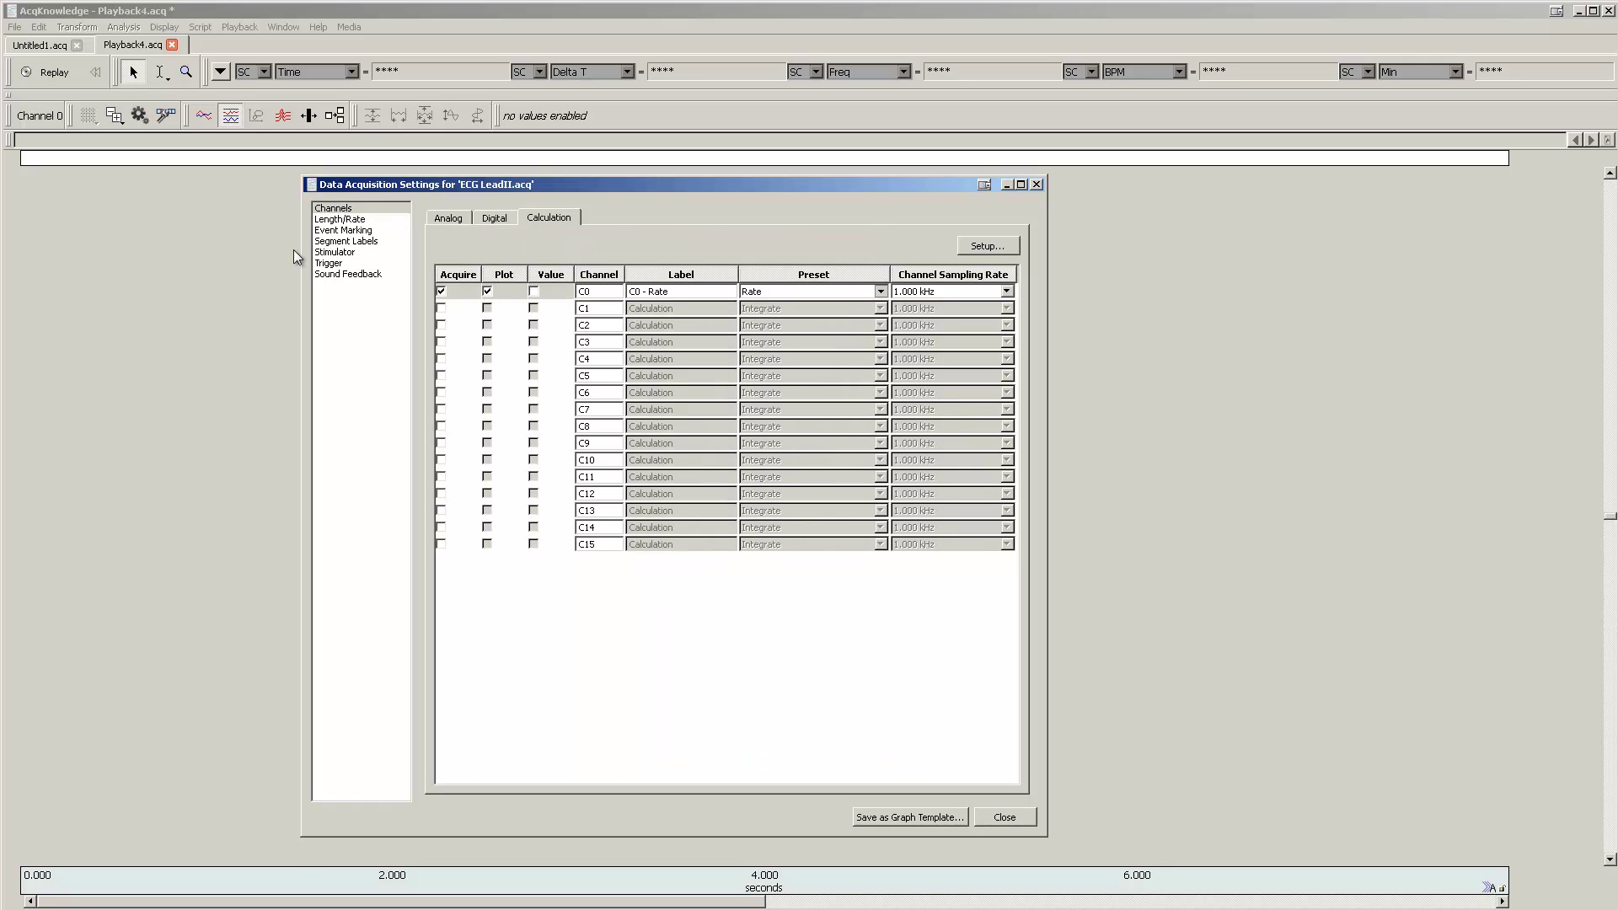
{"action": "left_click", "coordinate": [440, 308]}
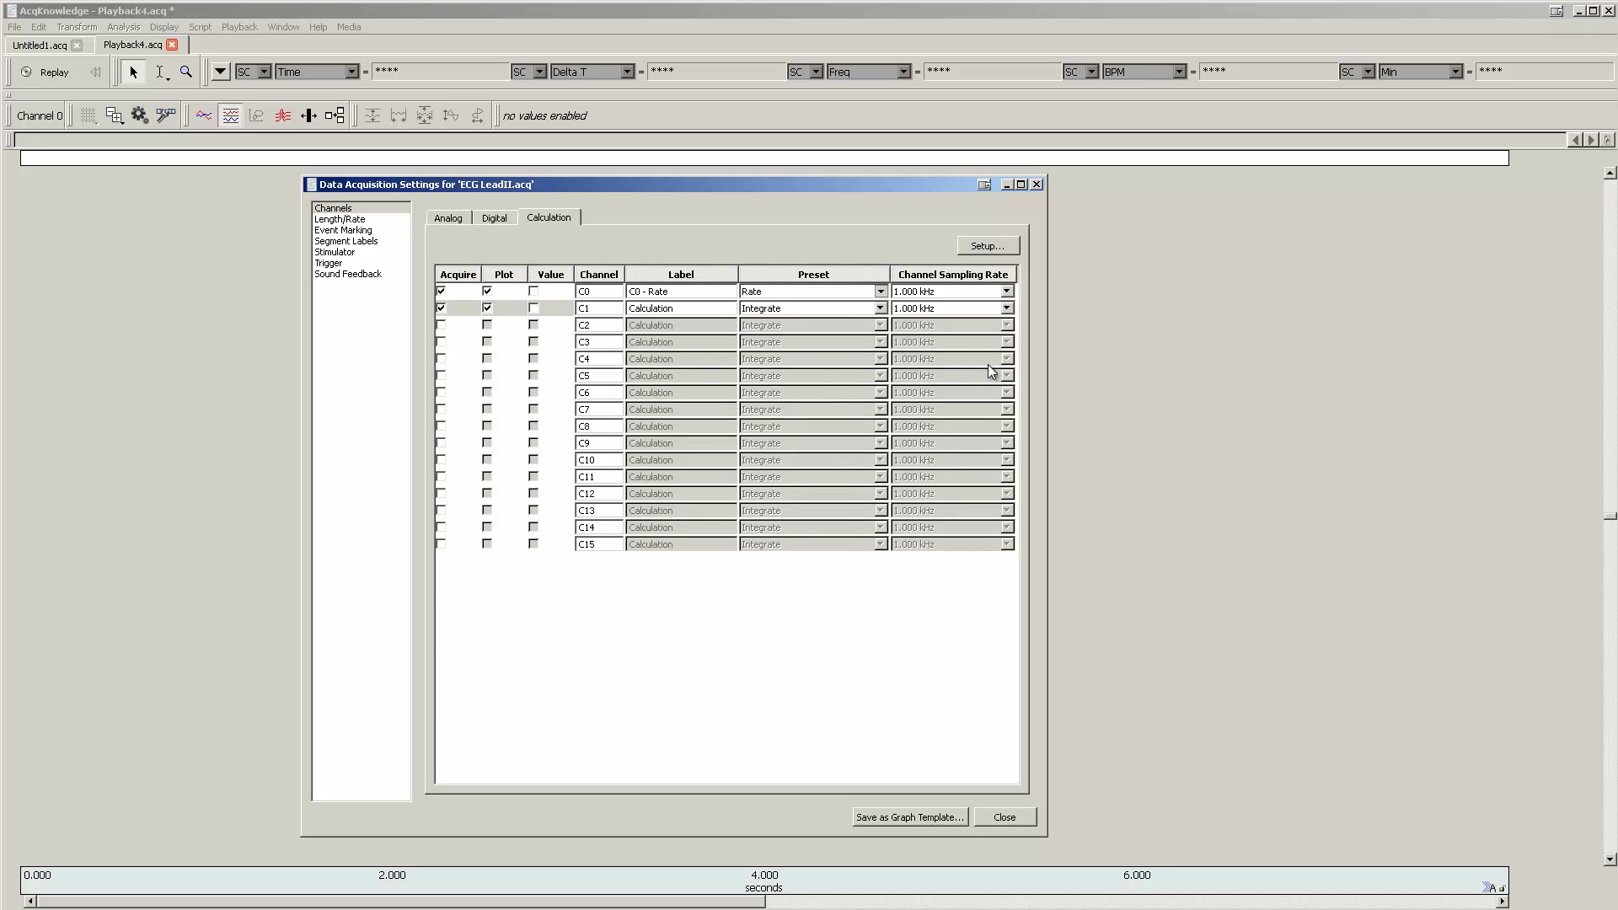
{"action": "left_click", "coordinate": [882, 309]}
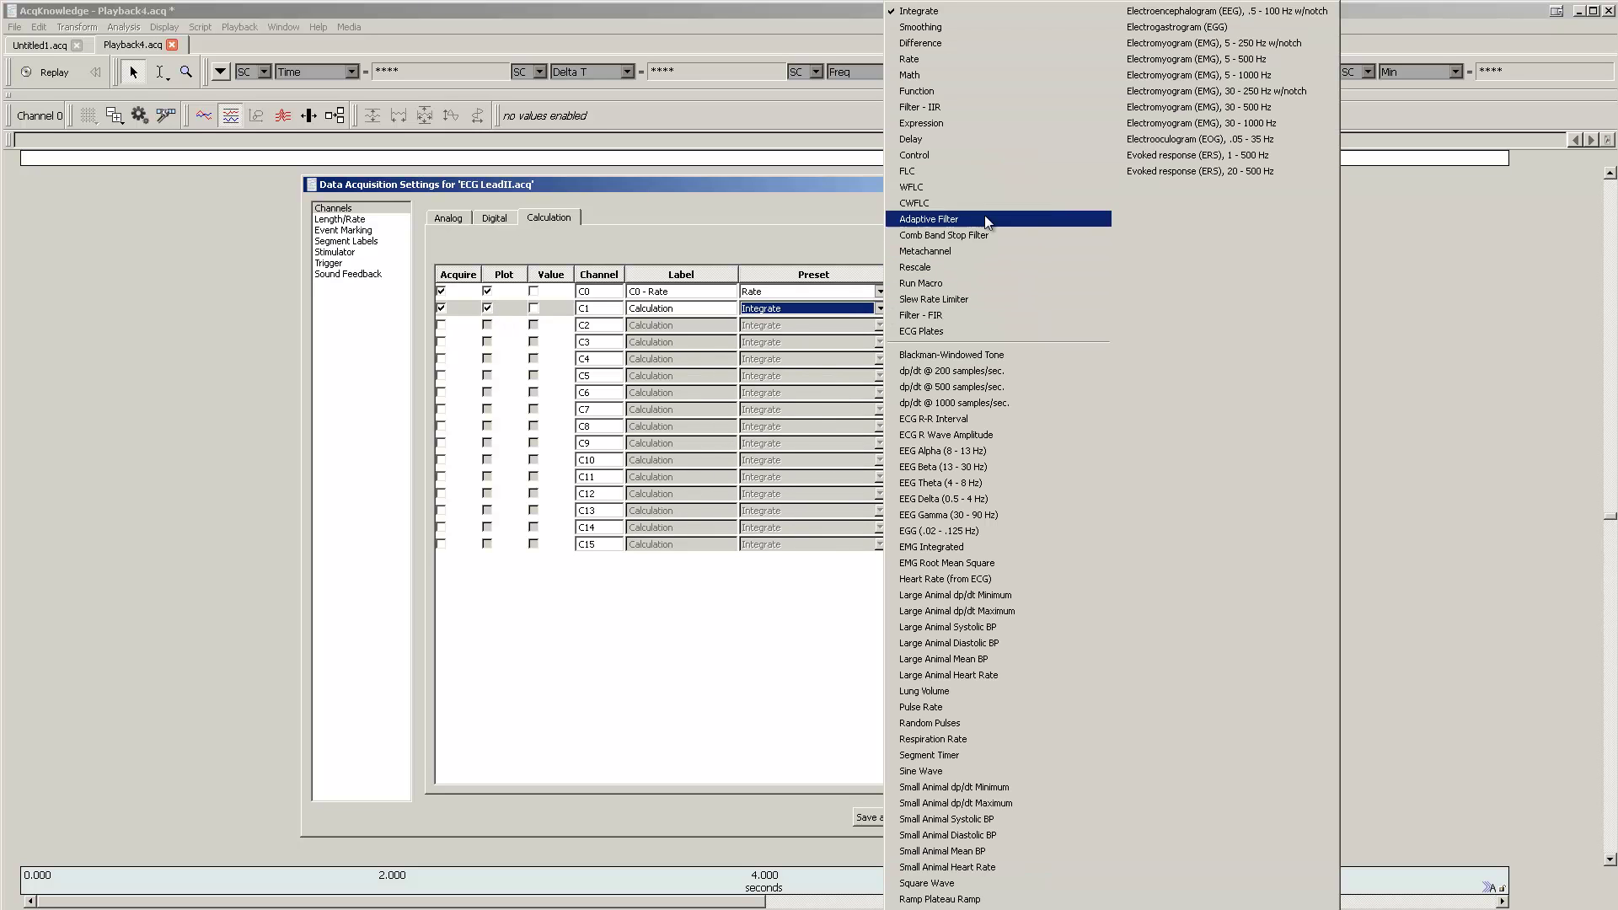
{"action": "left_click", "coordinate": [941, 123]}
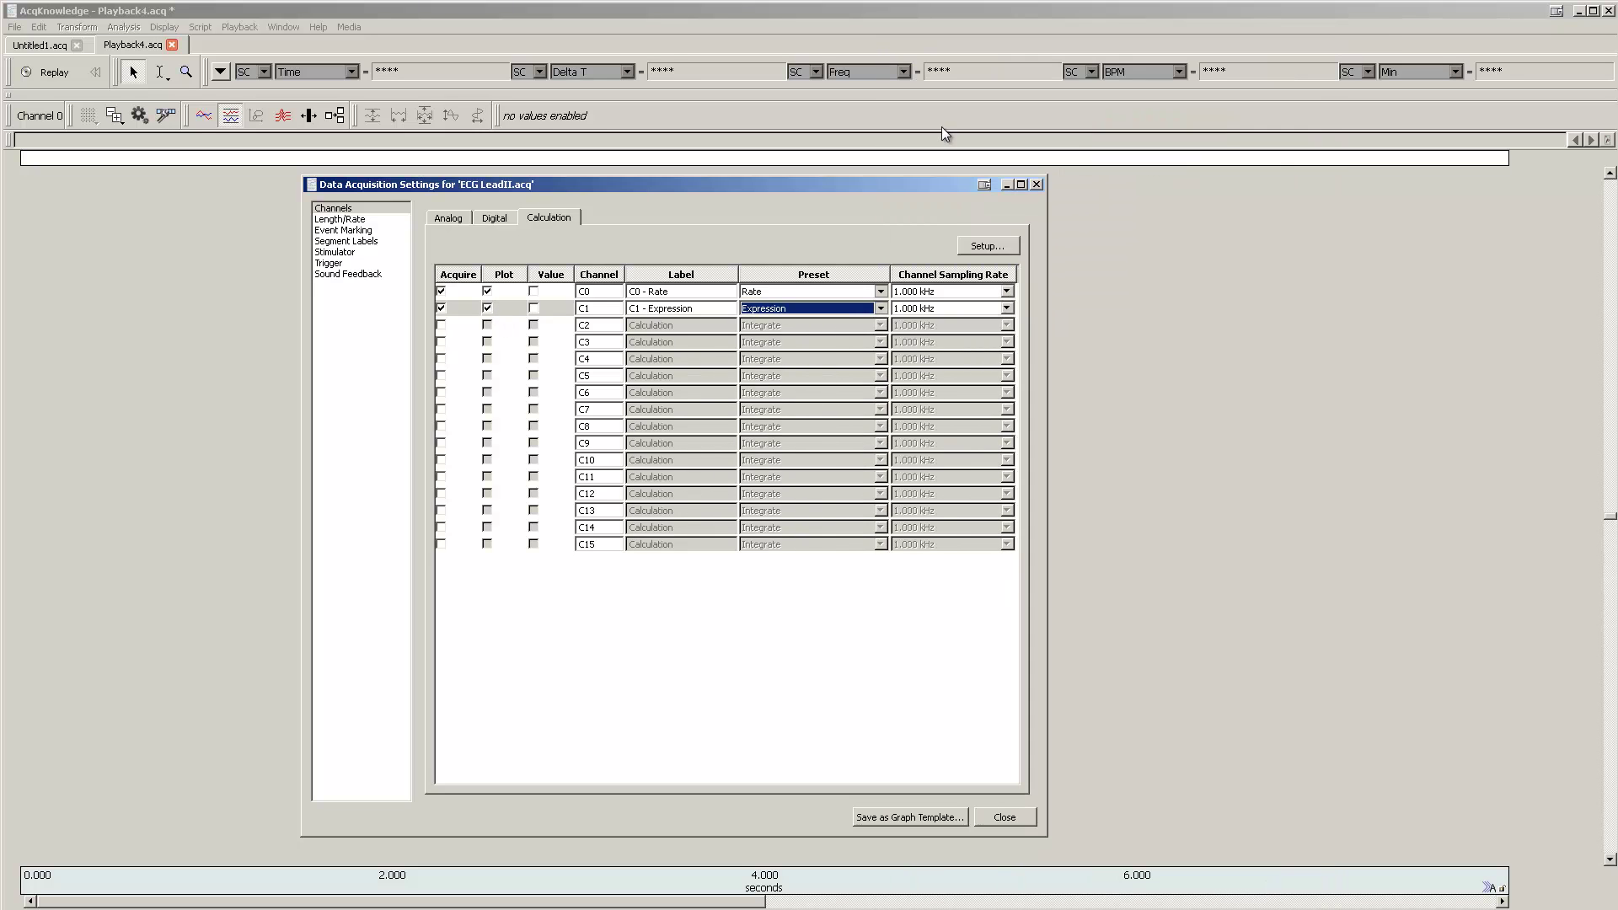
{"action": "left_click", "coordinate": [984, 248]}
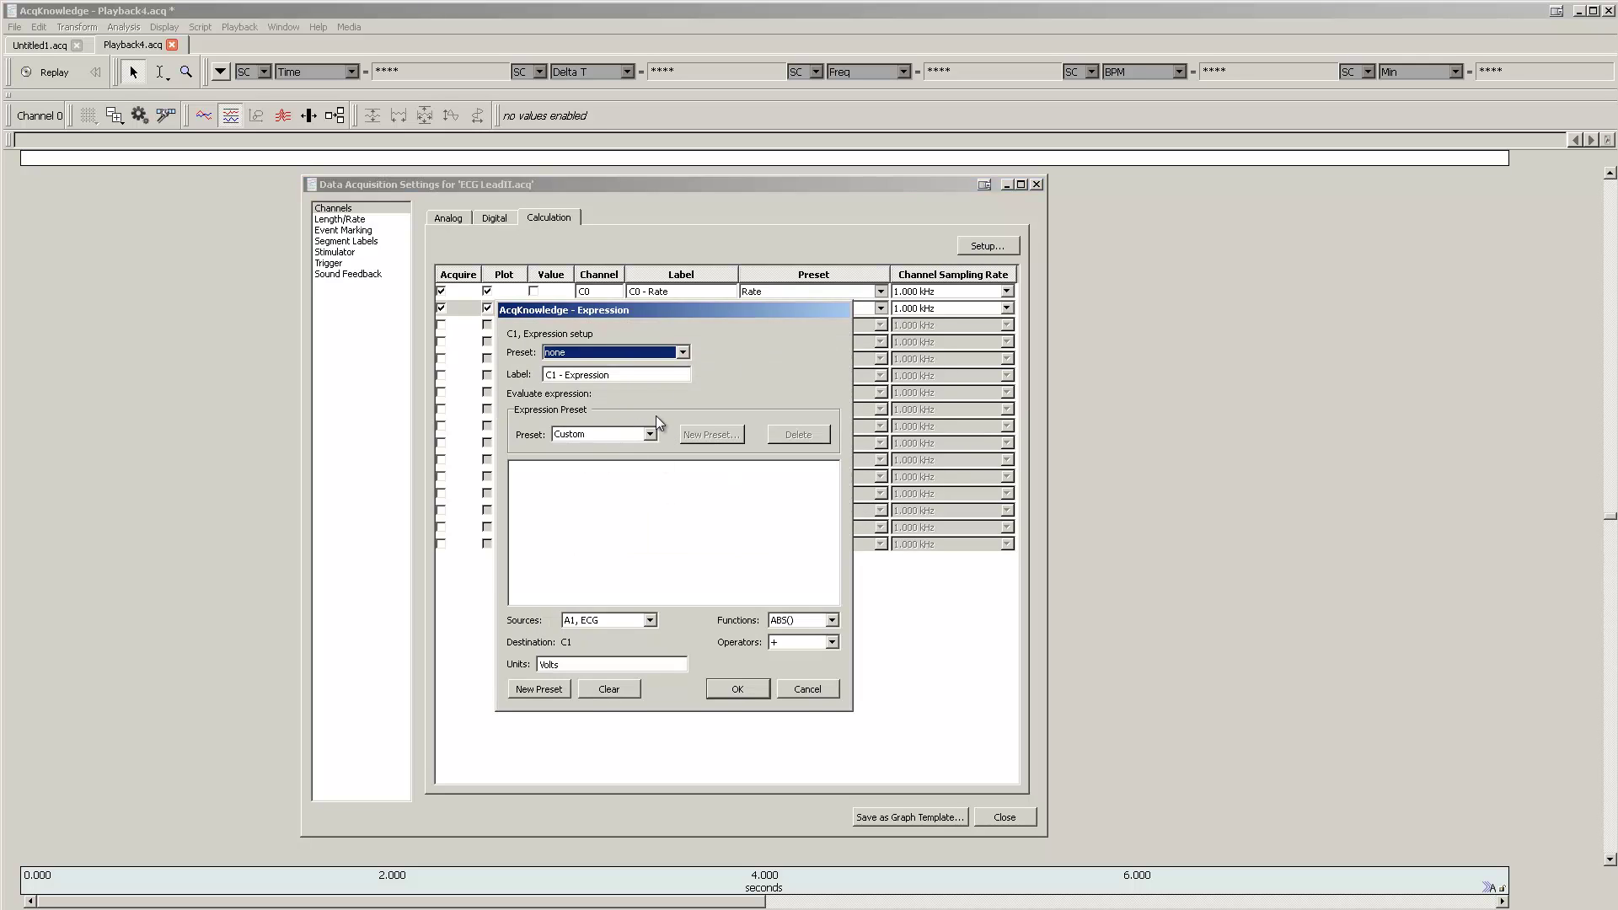
Build the C1 expression MOD(C0, 16) from source C0 - Rate
{"action": "left_click", "coordinate": [649, 619]}
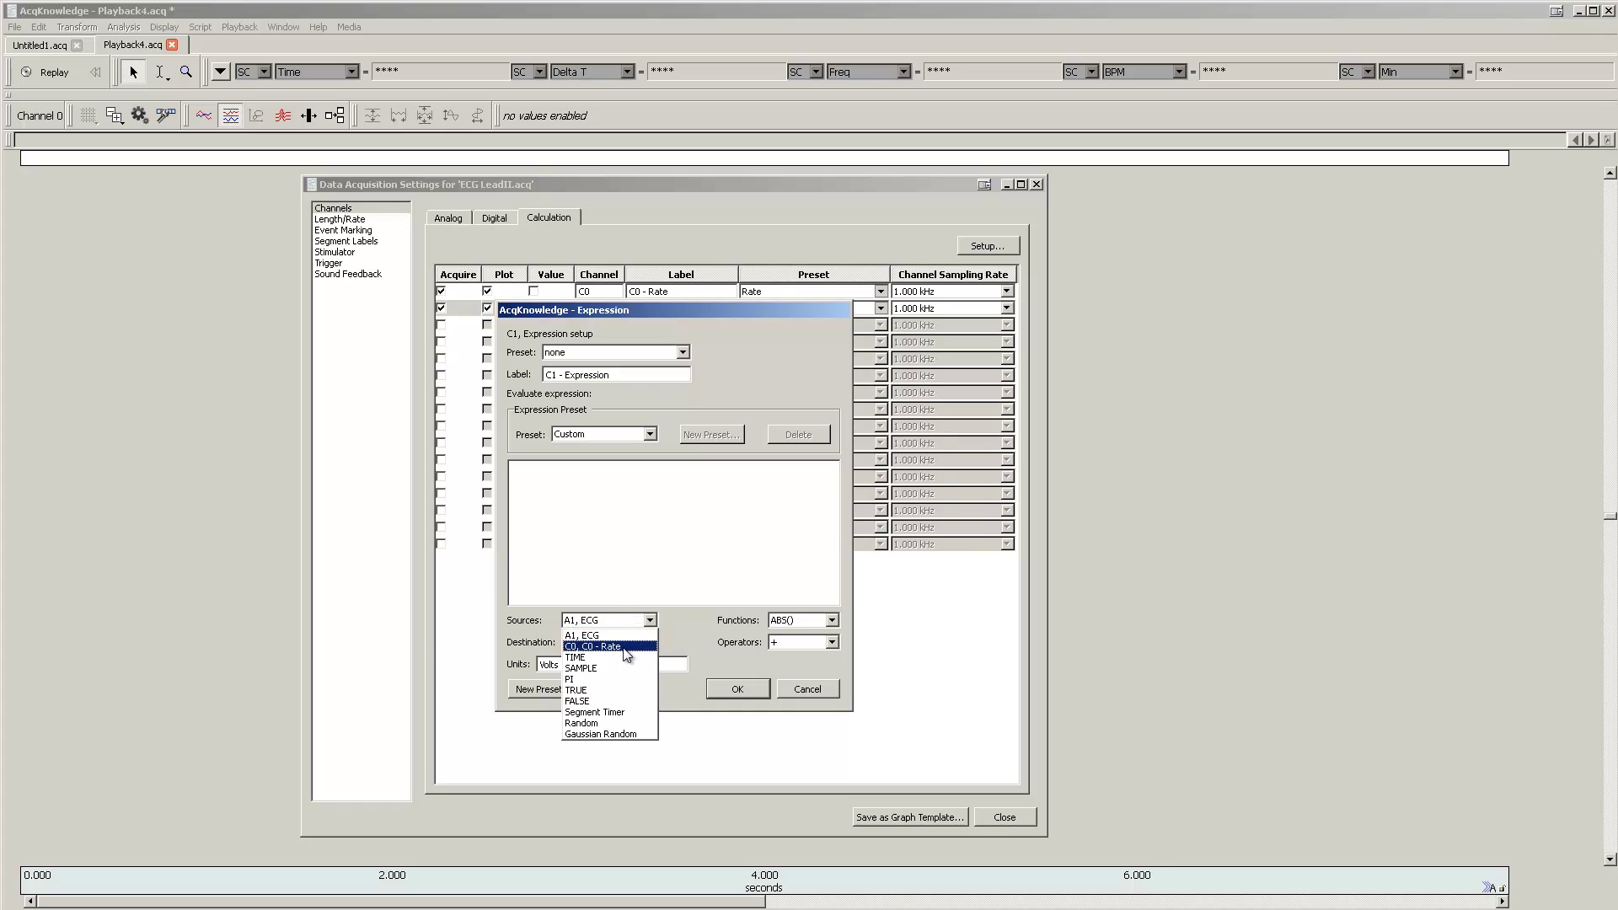
{"action": "left_click", "coordinate": [626, 653]}
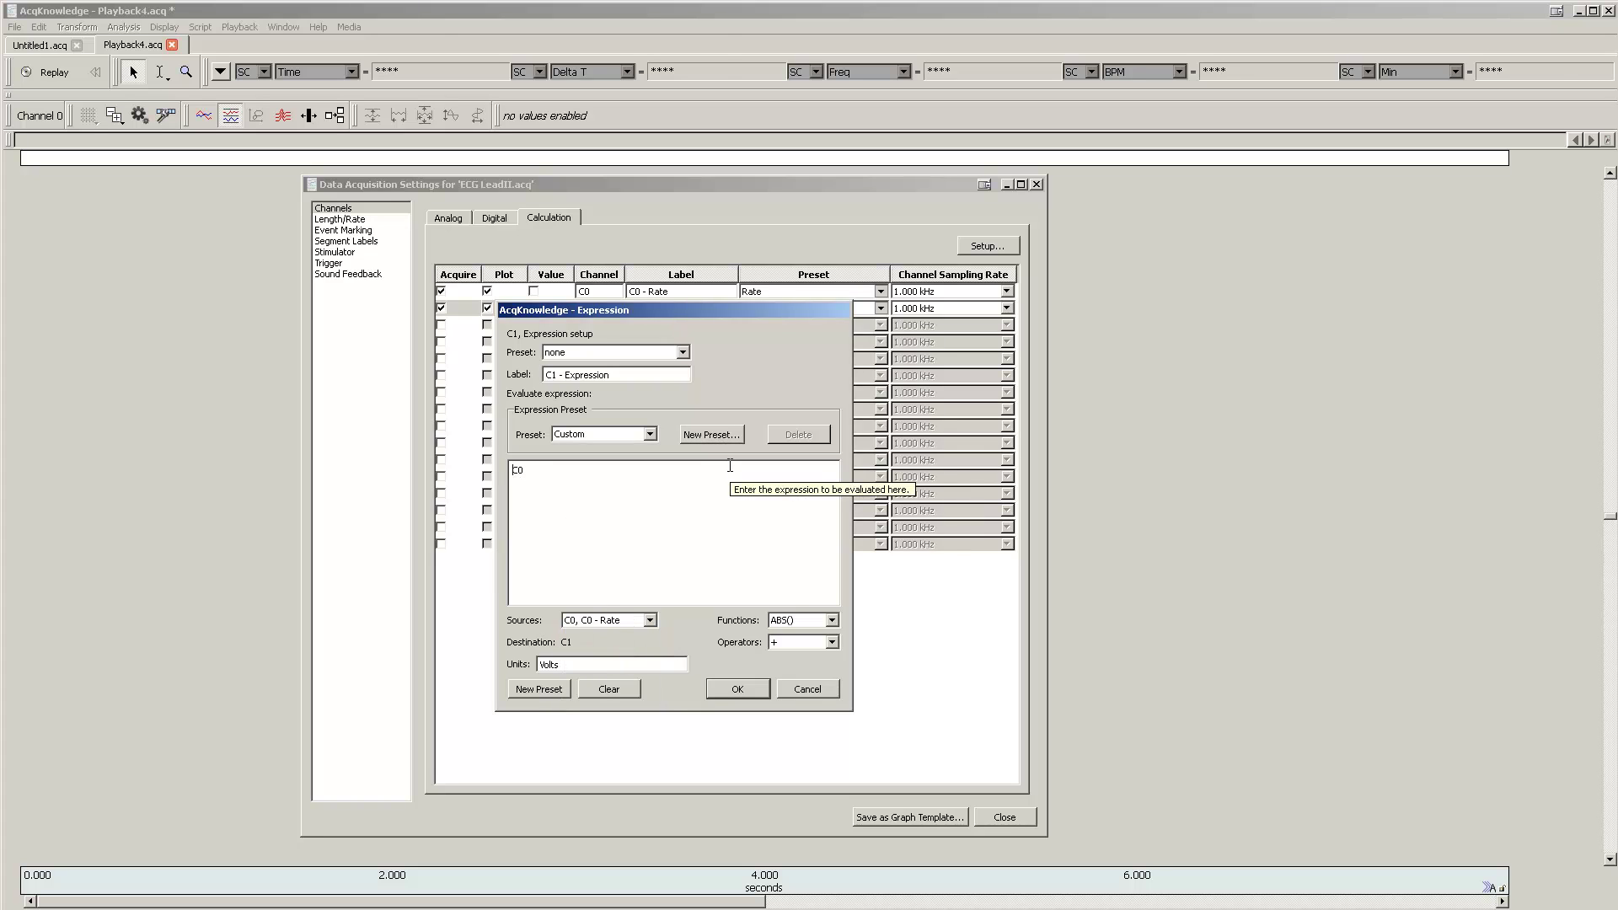
{"action": "type", "text": "MOD(C0, "}
{"action": "type", "text": "16"}
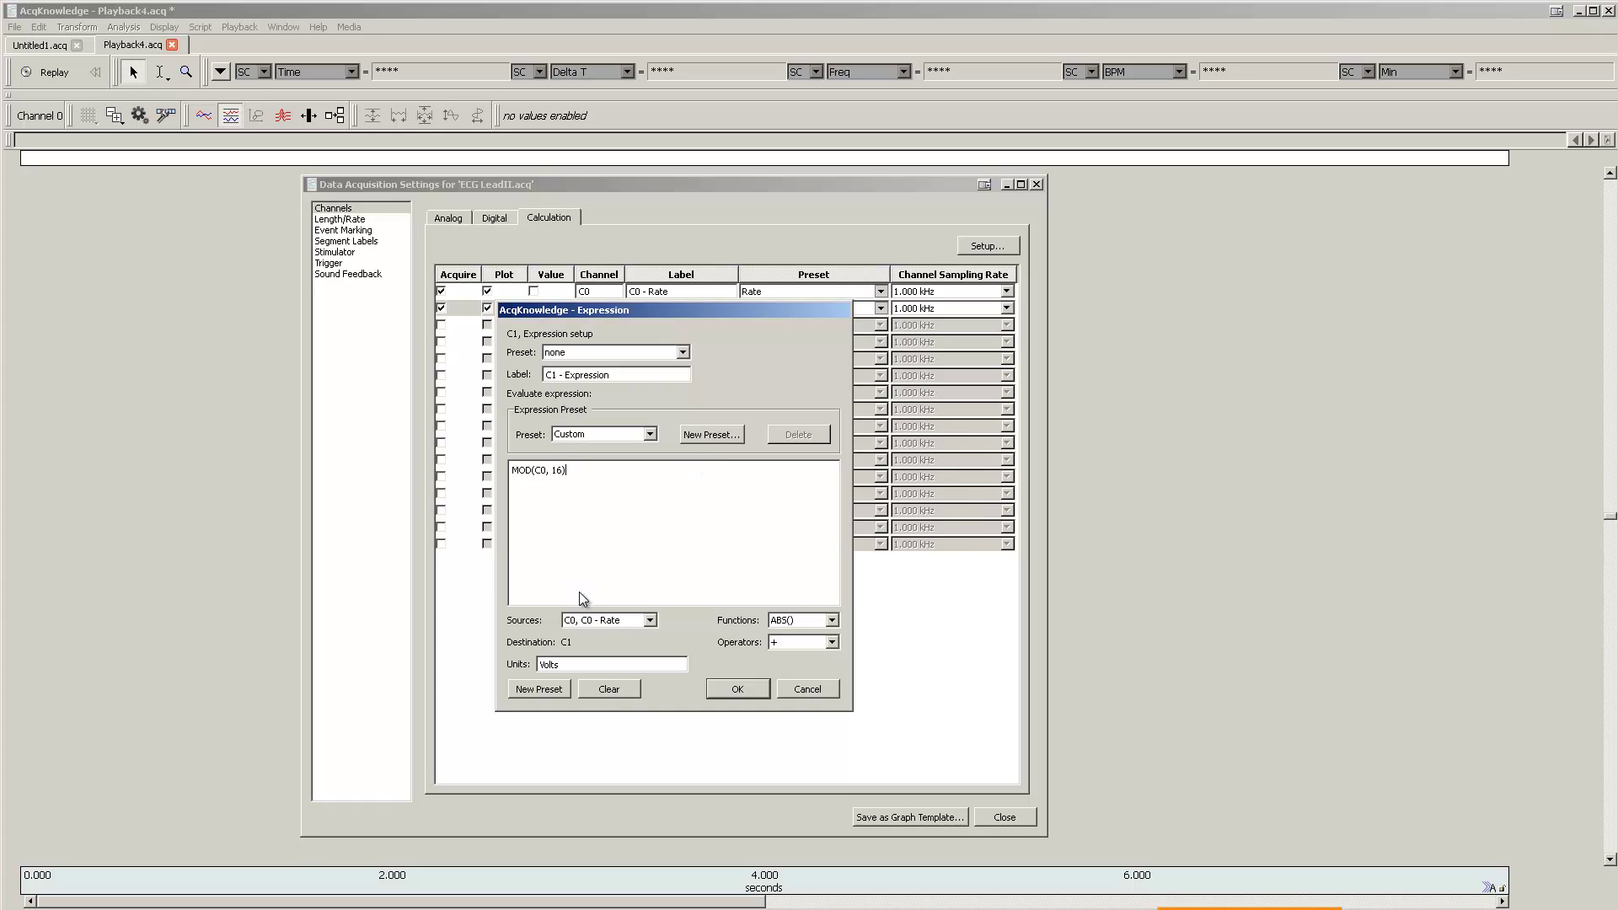
{"action": "double_click", "coordinate": [586, 667]}
{"action": "left_click", "coordinate": [716, 568]}
Confirm the C1 expression, then enable C2 with the Control preset
{"action": "left_click", "coordinate": [742, 688]}
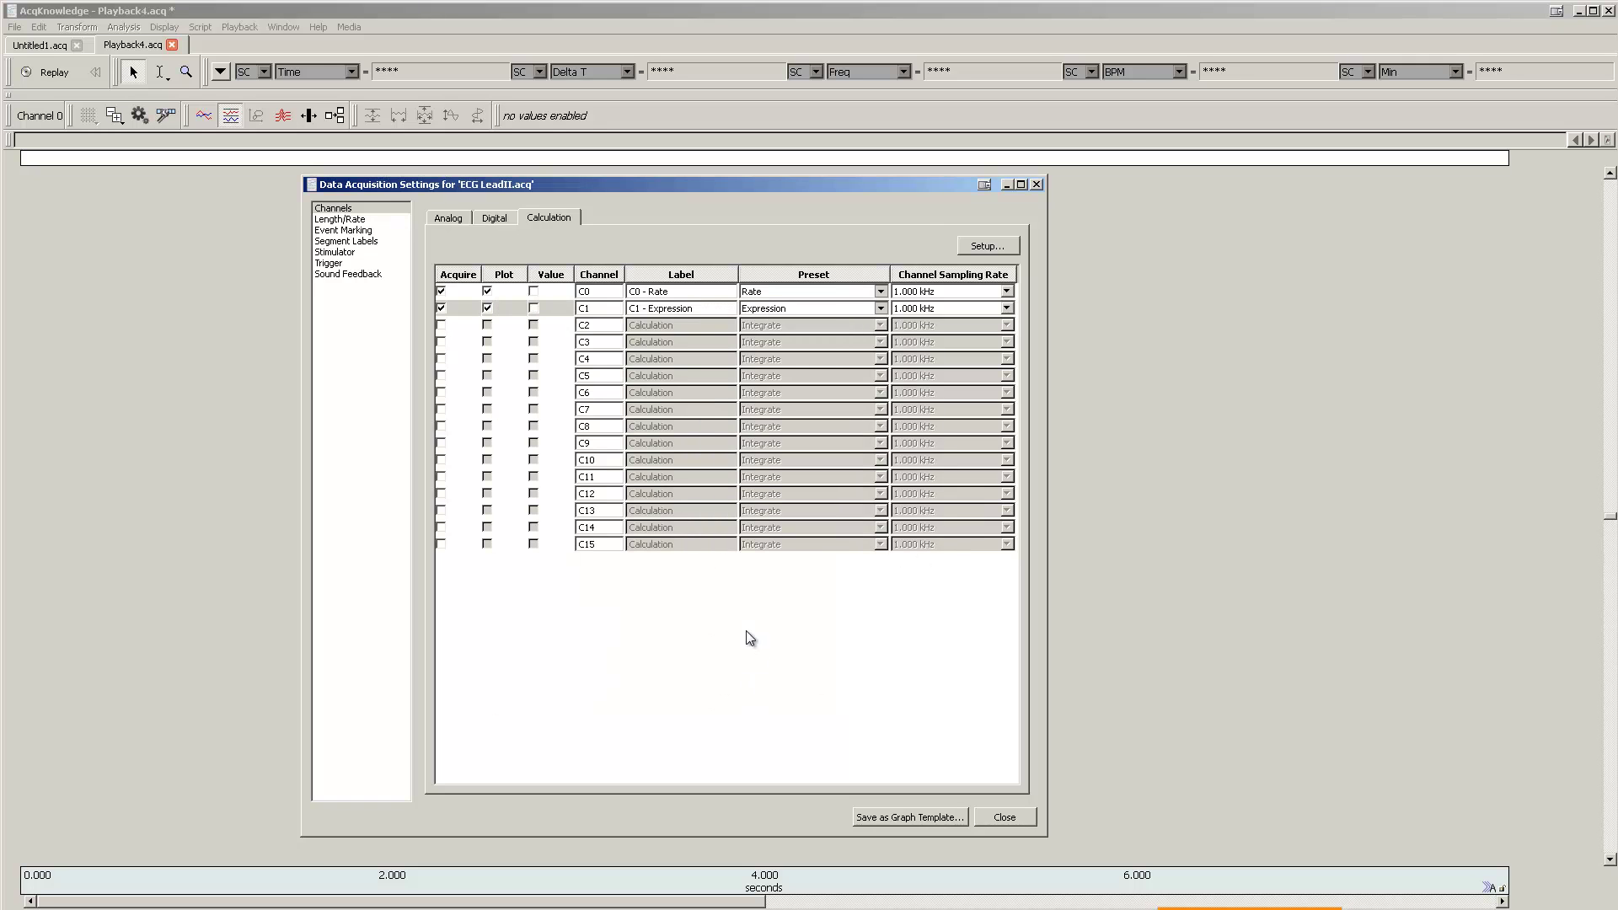
{"action": "left_click", "coordinate": [440, 325]}
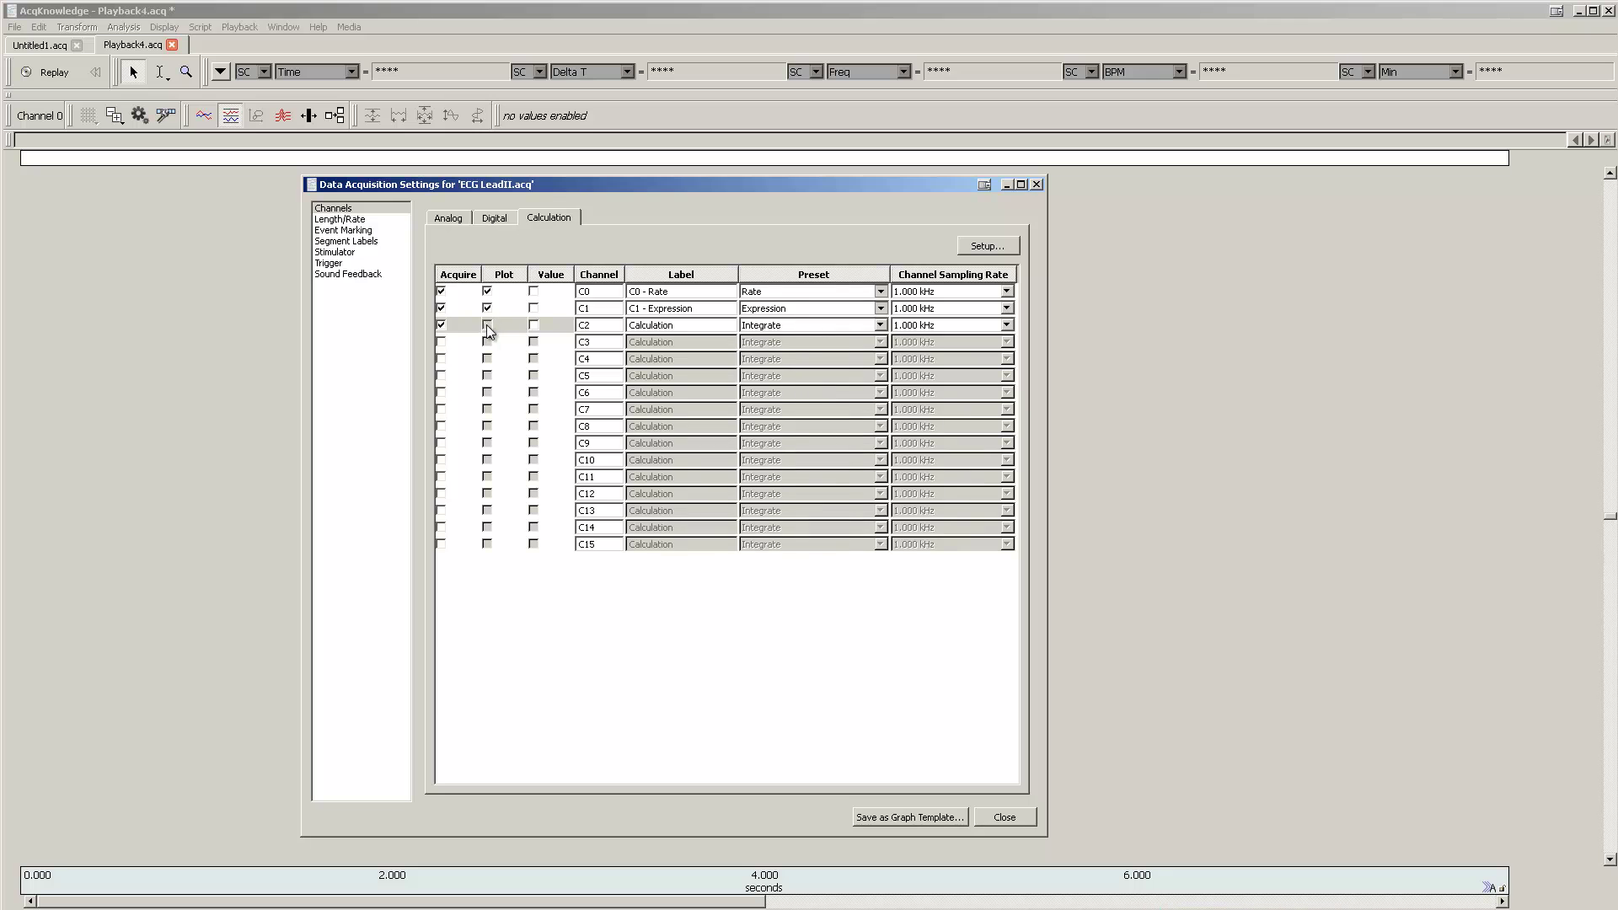
{"action": "left_click", "coordinate": [879, 325]}
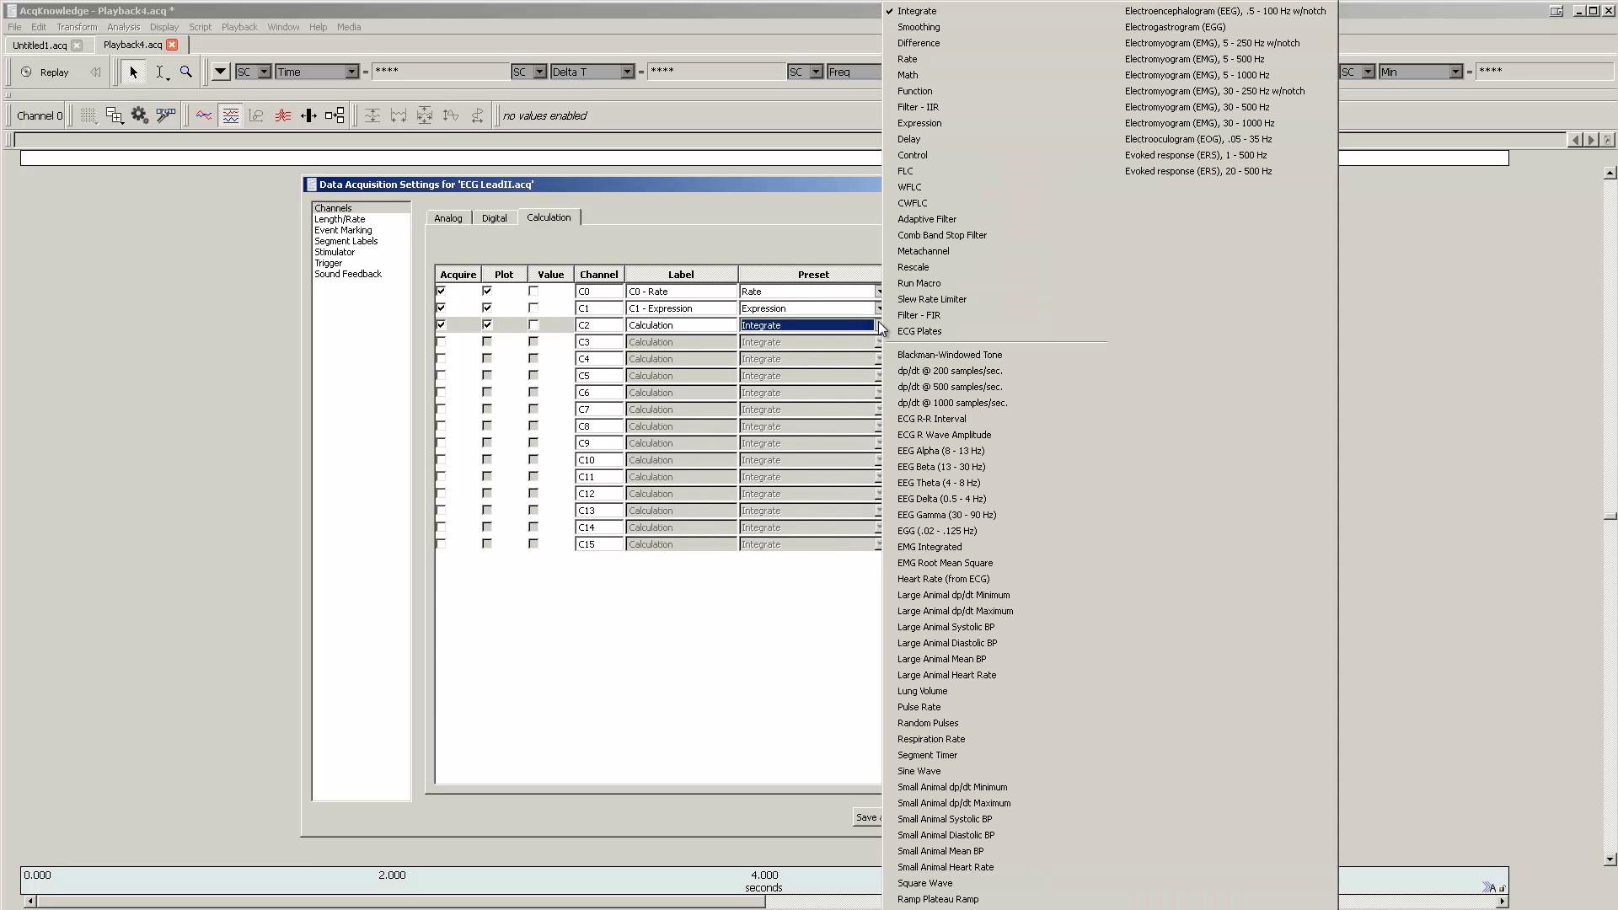
{"action": "left_click", "coordinate": [966, 156]}
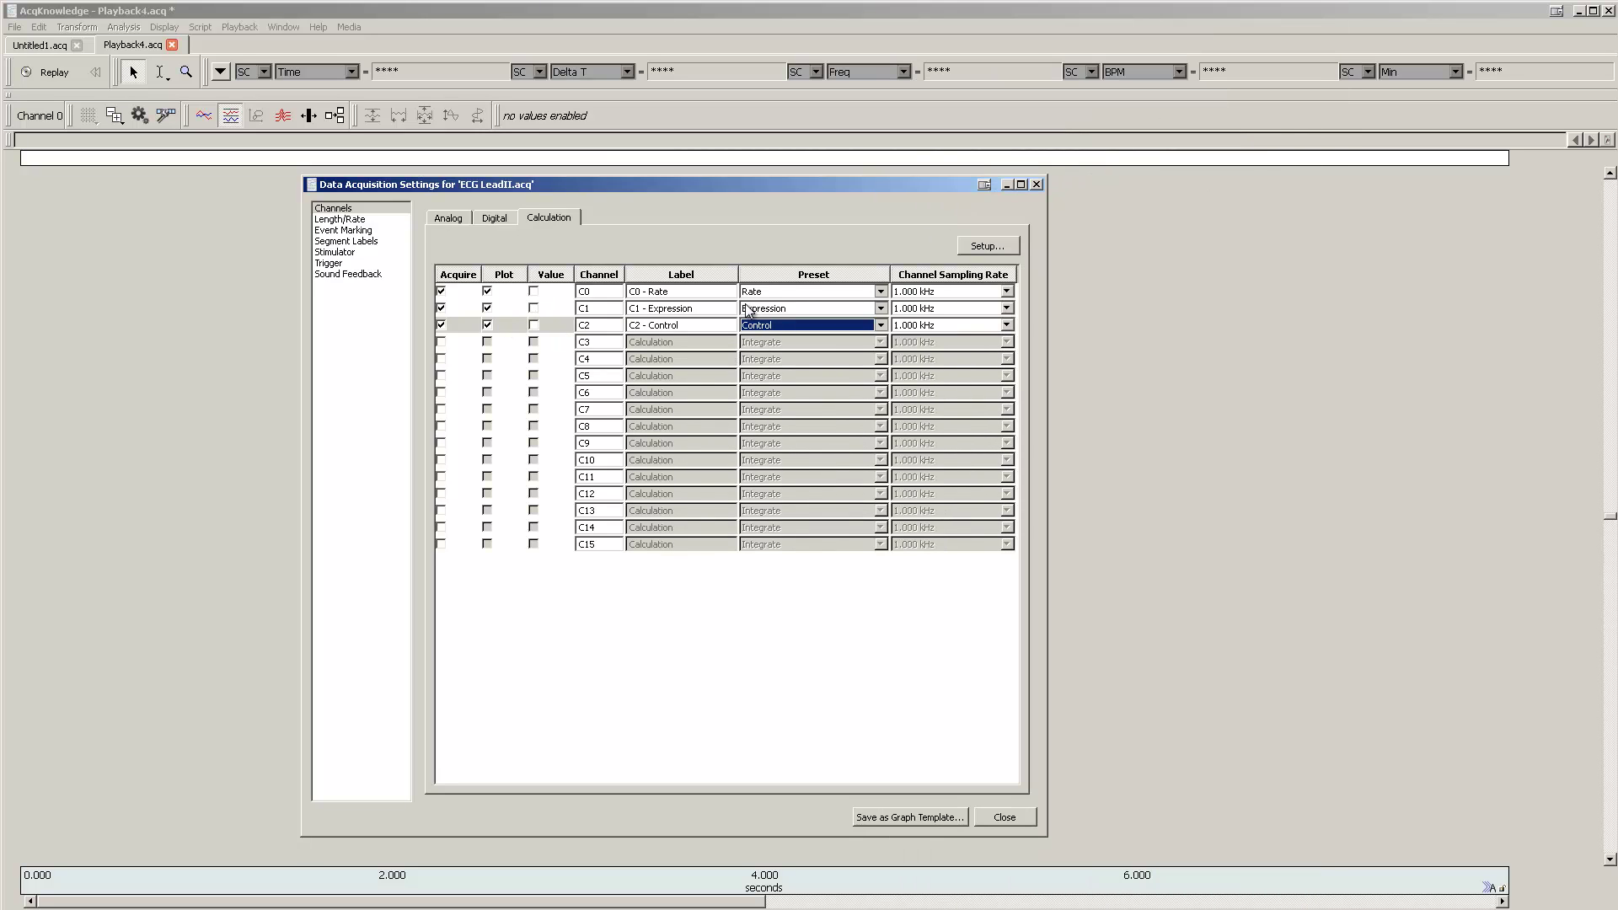
Set C2 control to Inside 1, levels 14.01 and 15.01, output D0, and confirm
{"action": "left_click", "coordinate": [995, 249]}
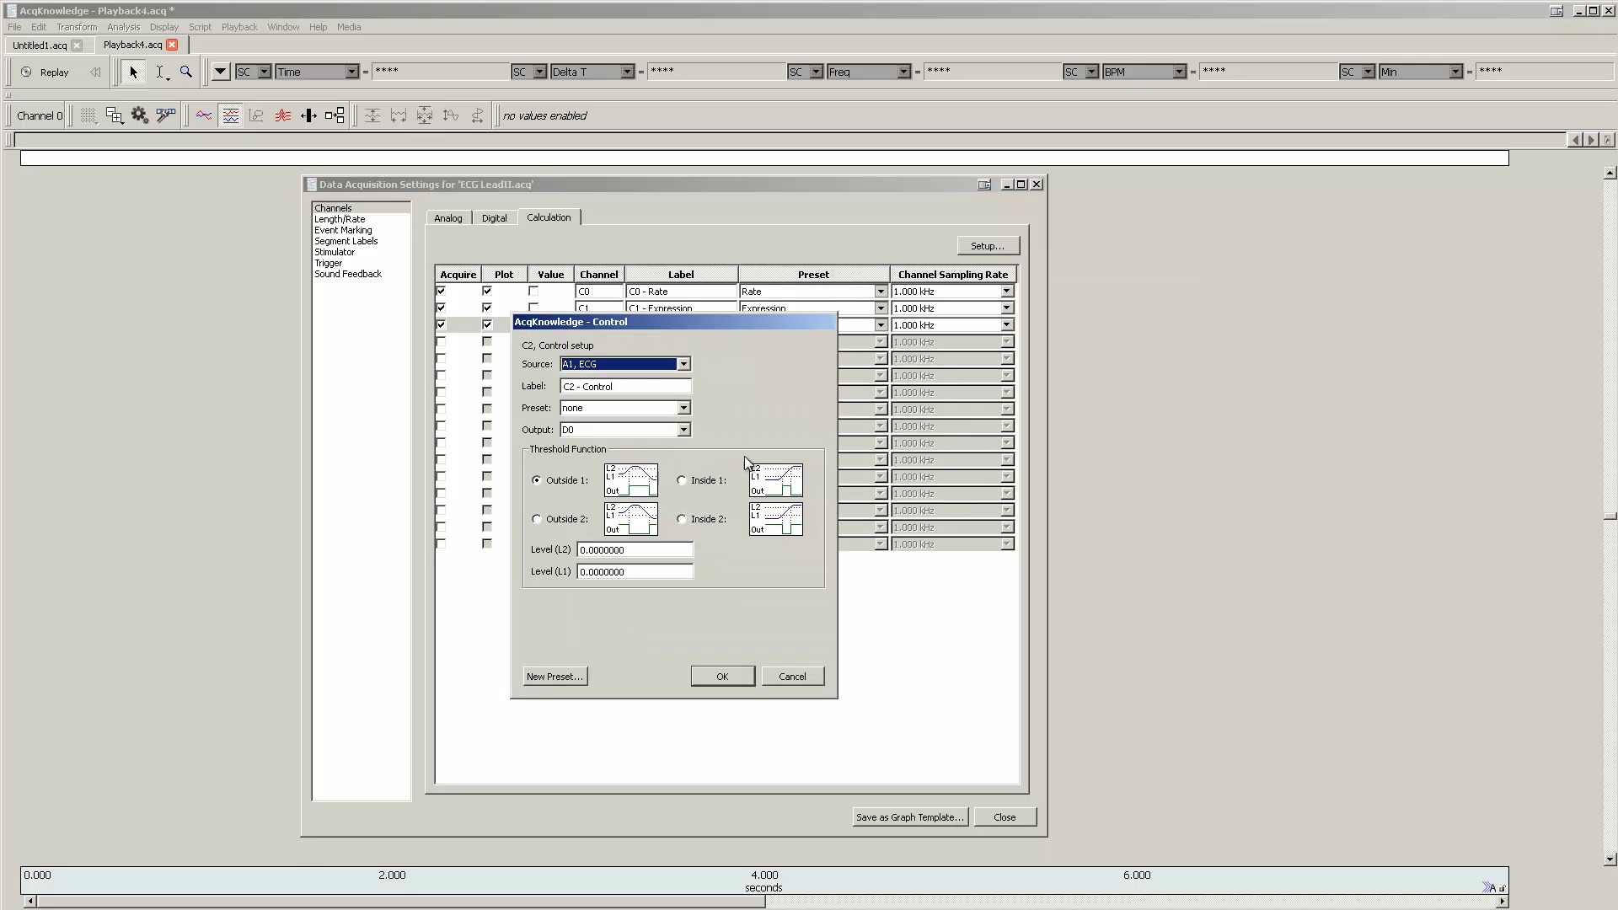
{"action": "left_click", "coordinate": [697, 484]}
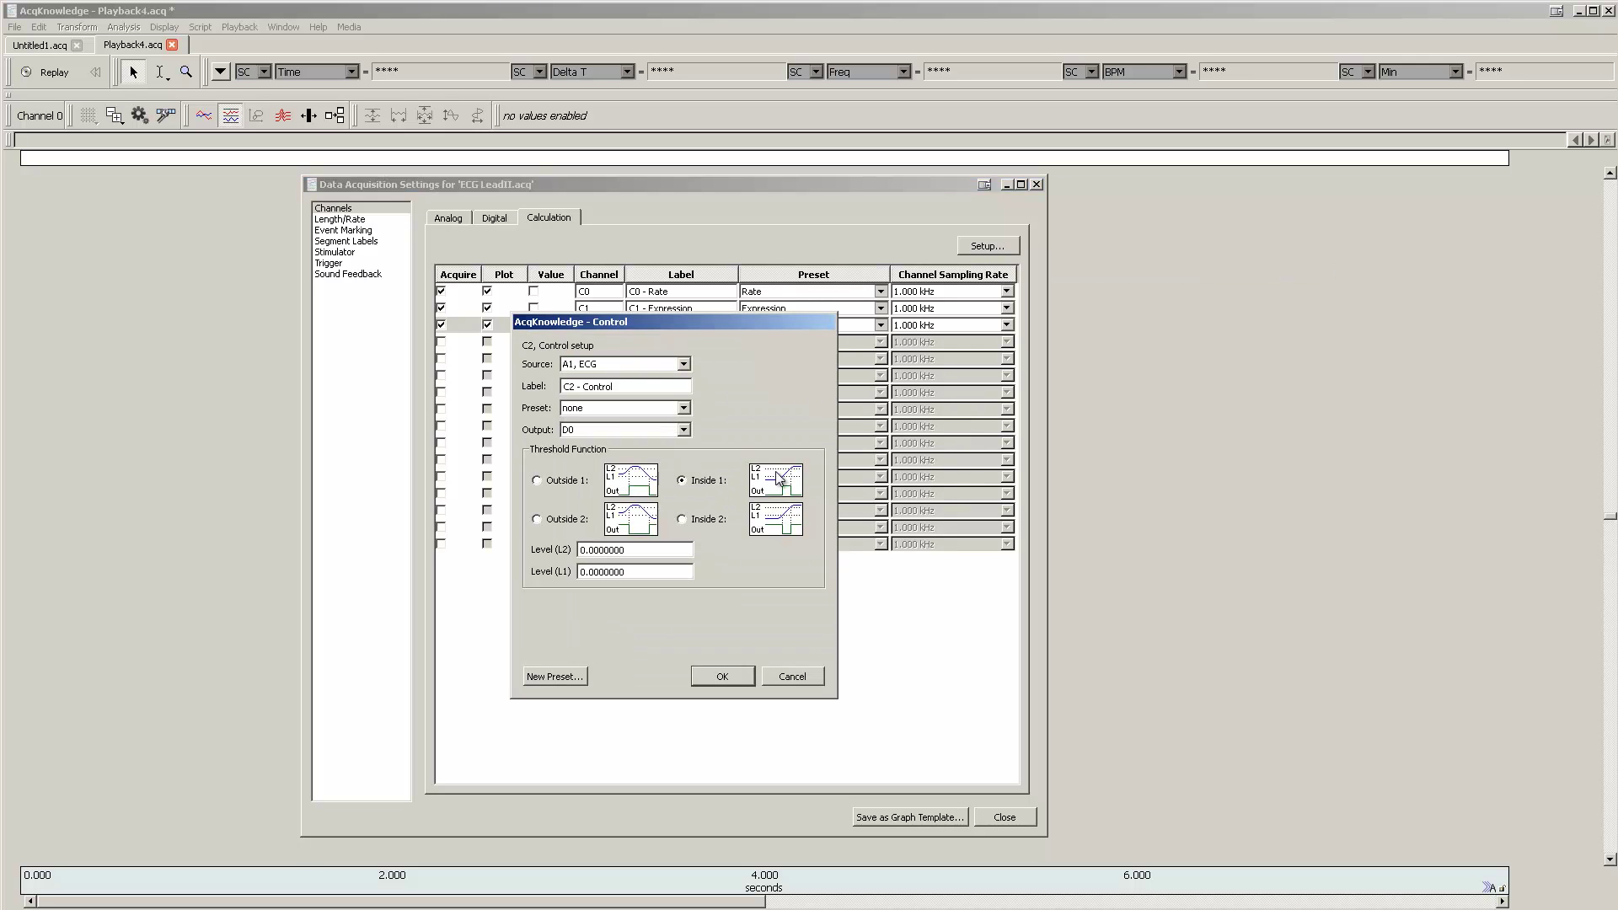
{"action": "left_click_drag", "start_coordinate": [639, 573], "coordinate": [573, 591]}
{"action": "type", "text": "14.01"}
{"action": "left_click_drag", "start_coordinate": [634, 550], "coordinate": [579, 556]}
{"action": "type", "text": "15.01"}
{"action": "left_click", "coordinate": [608, 431]}
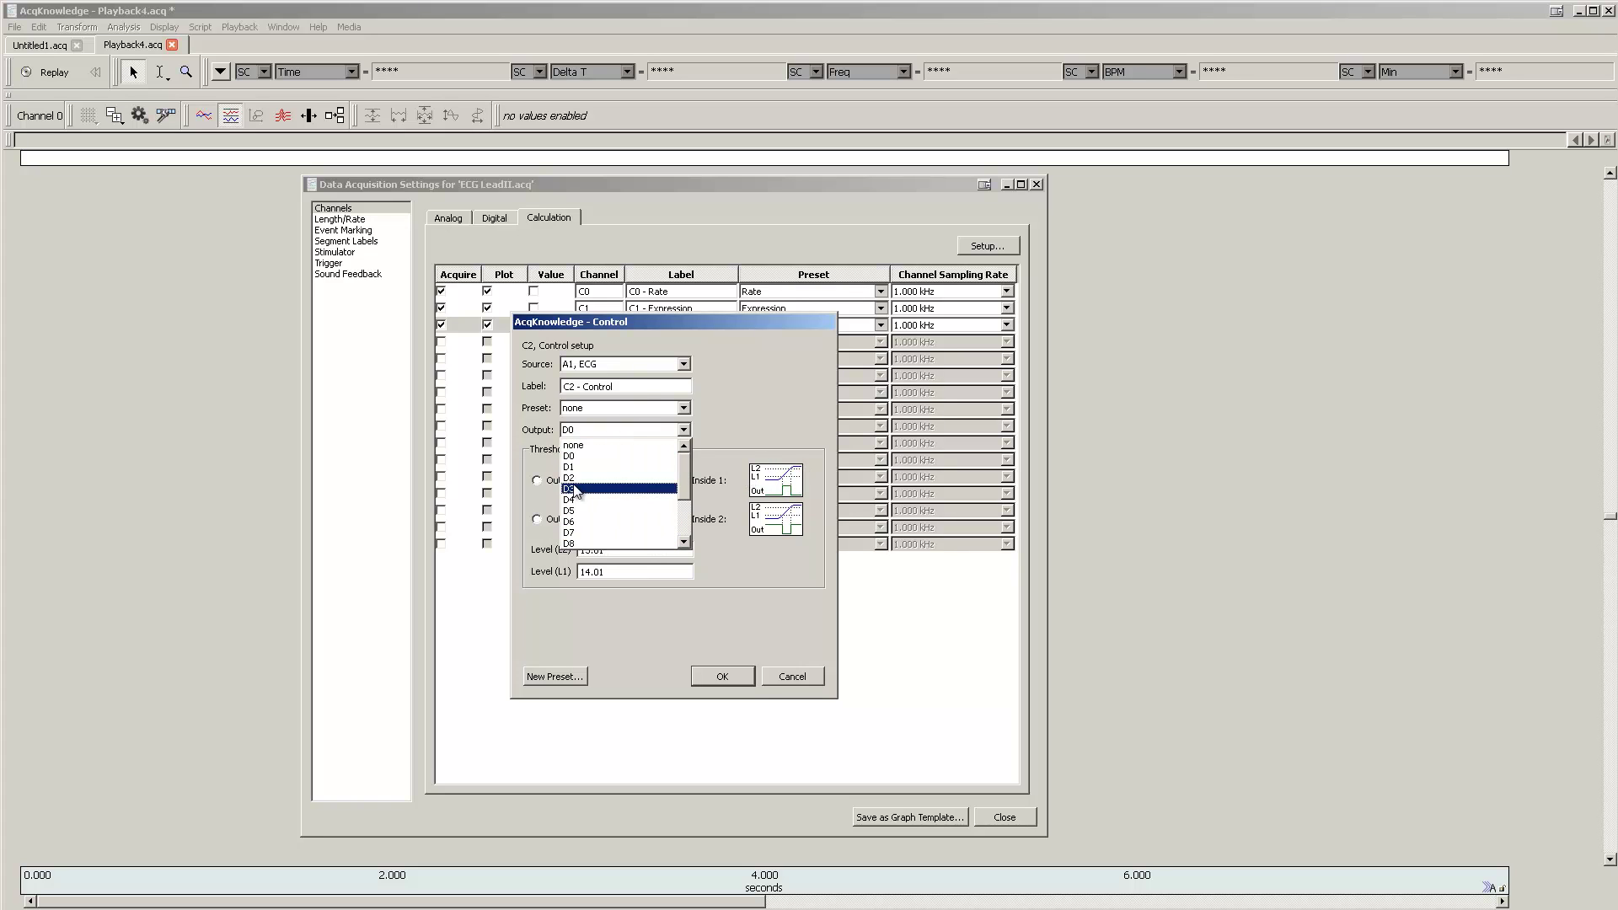
{"action": "left_click", "coordinate": [567, 458]}
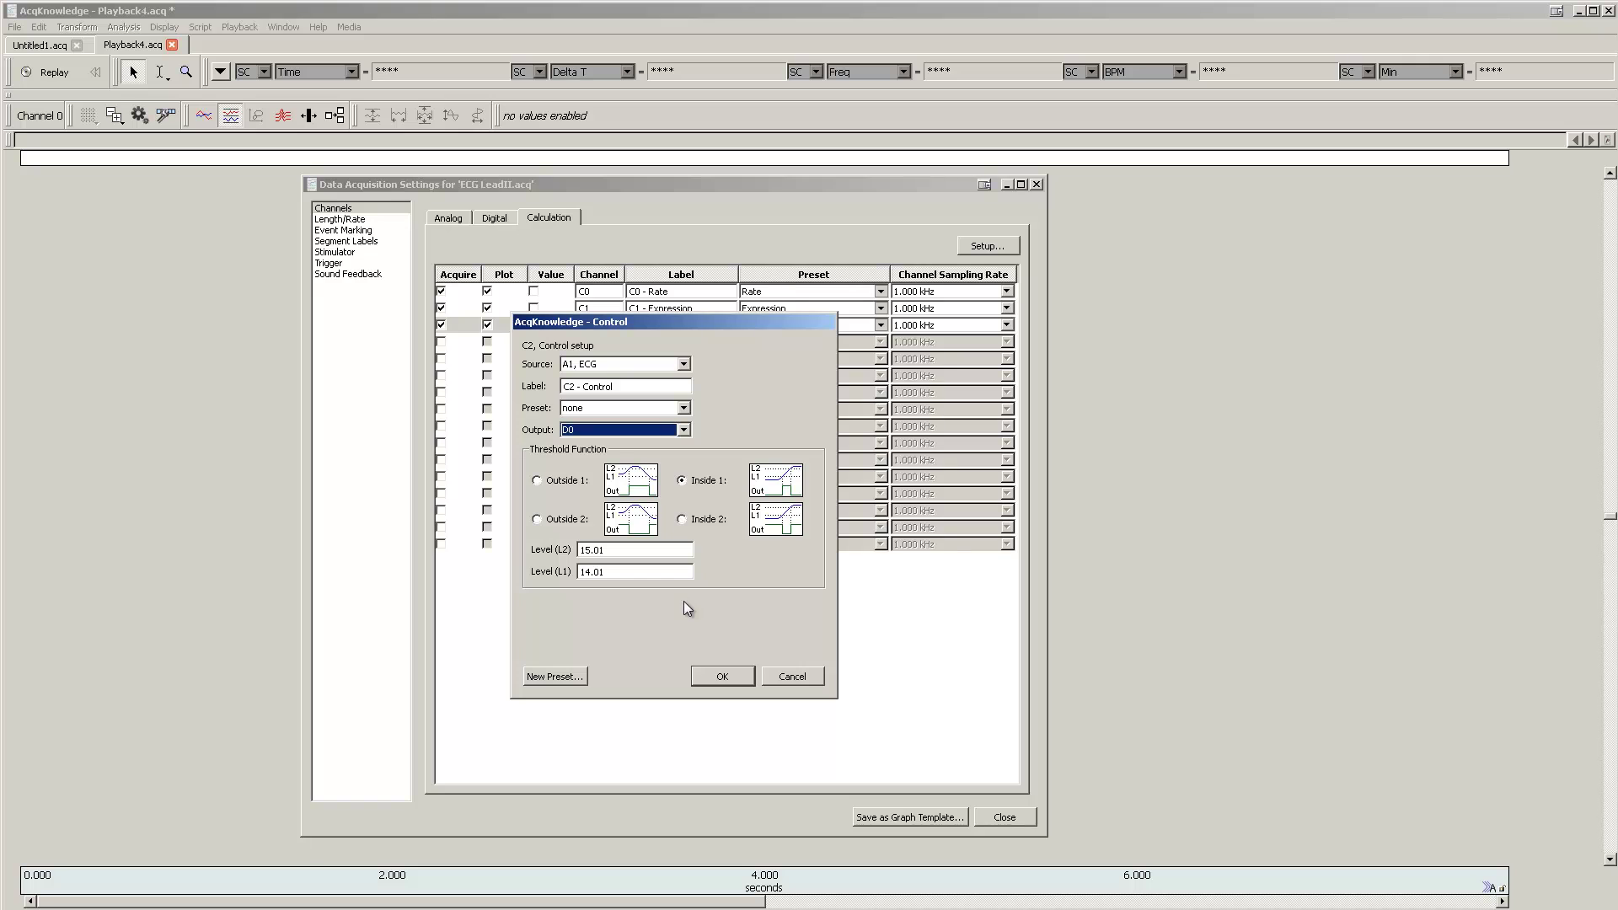
{"action": "left_click", "coordinate": [711, 678]}
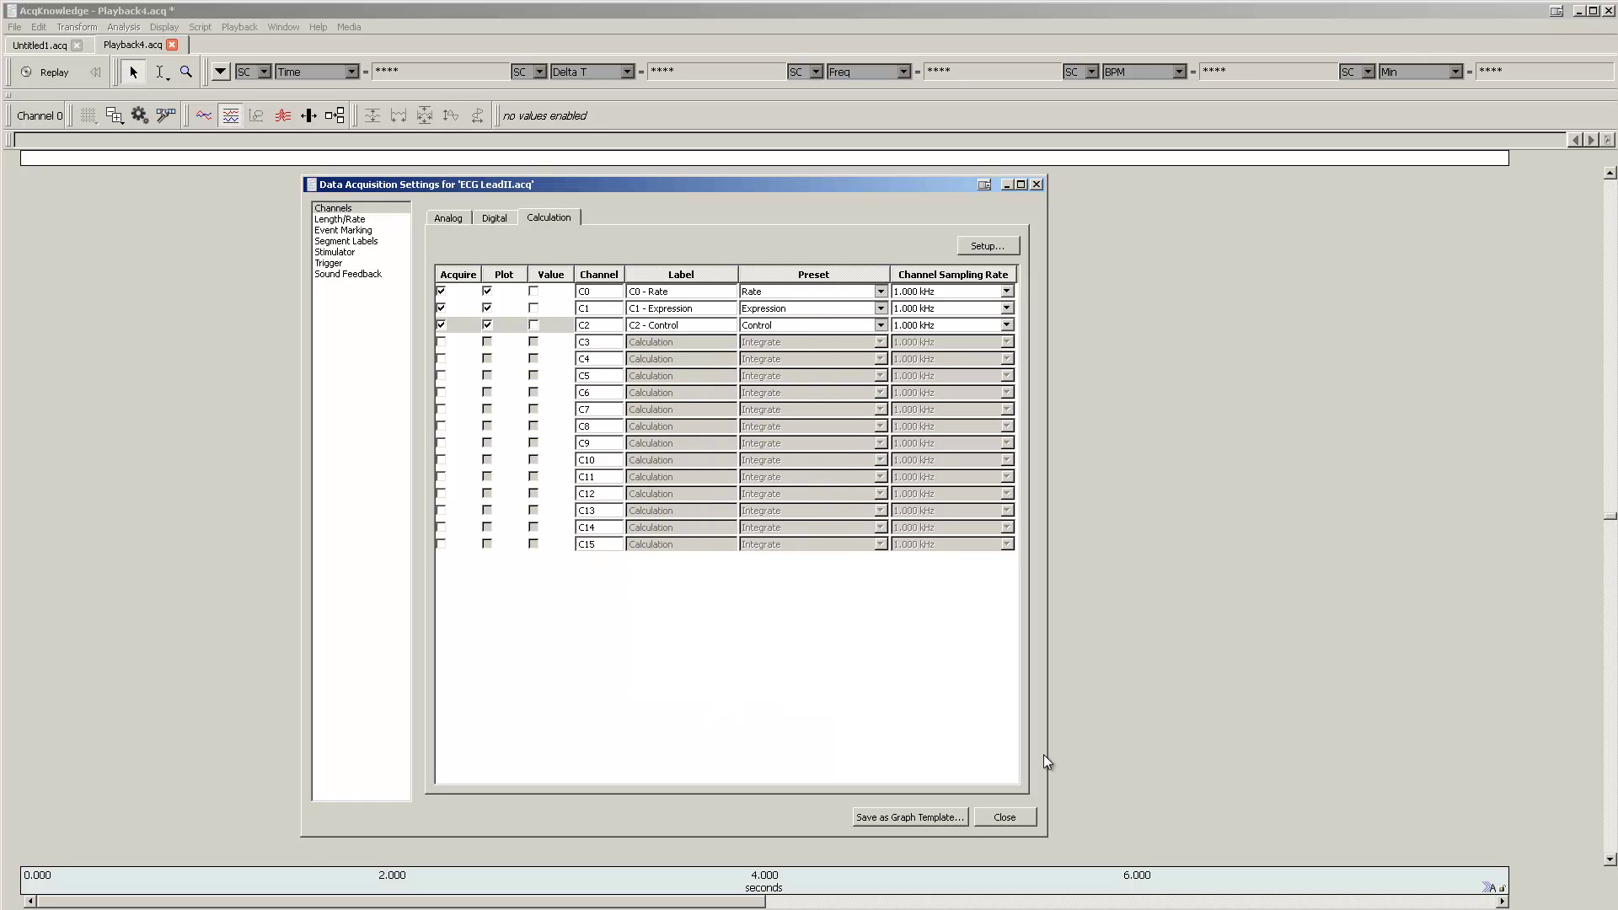
Close the acquisition settings, replay the ECG, and set 30 s/div
{"action": "left_click", "coordinate": [1021, 823]}
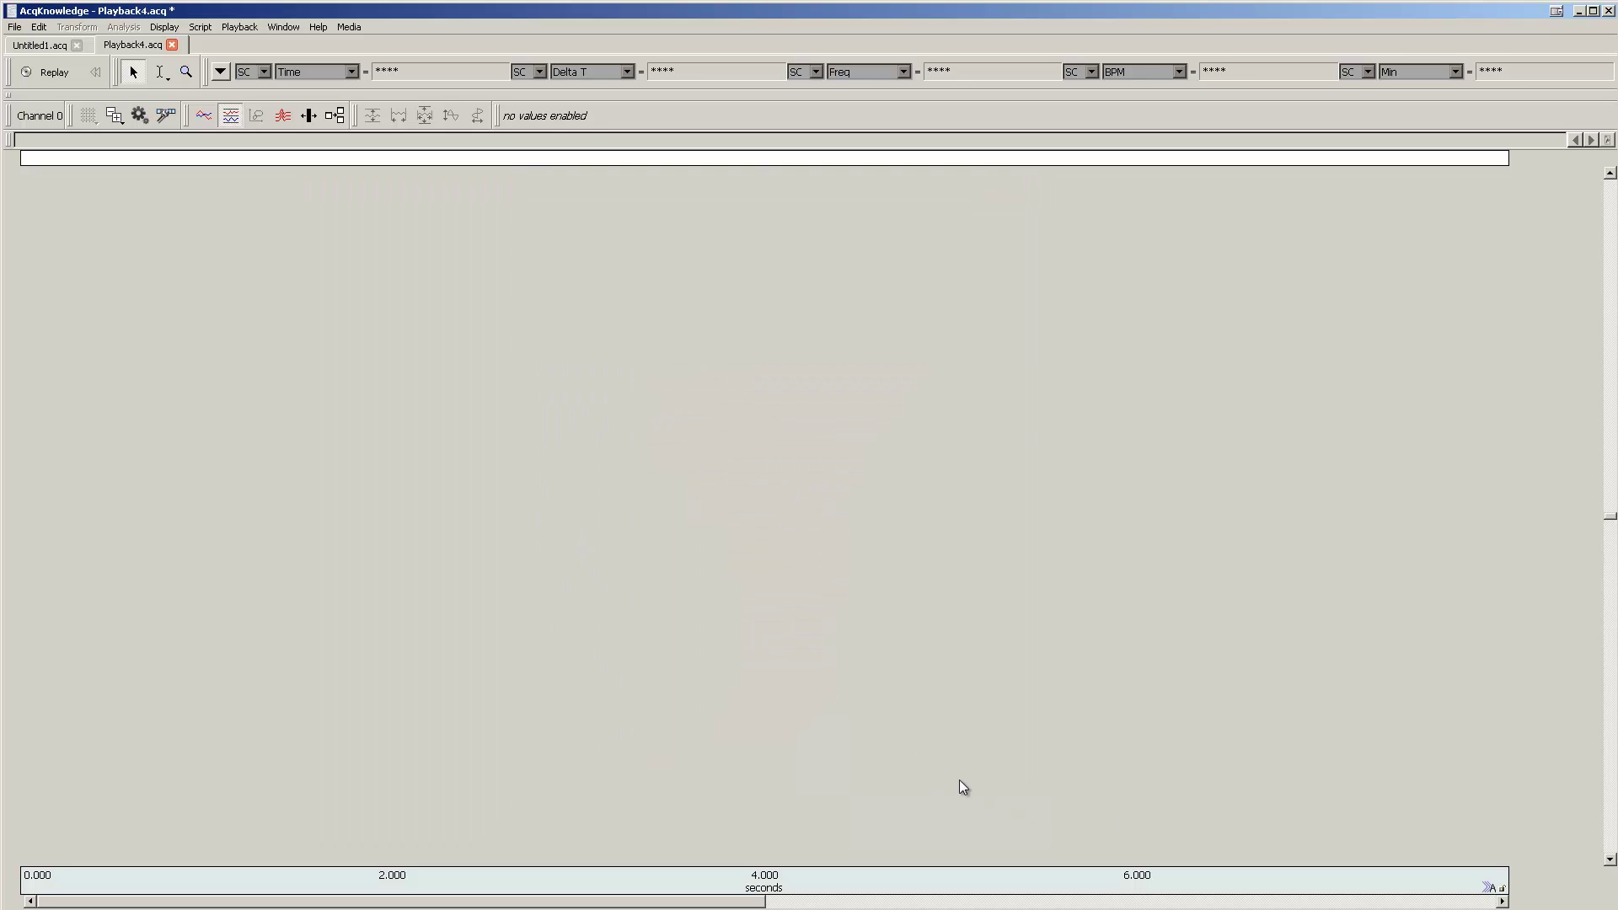
{"action": "left_click", "coordinate": [59, 76]}
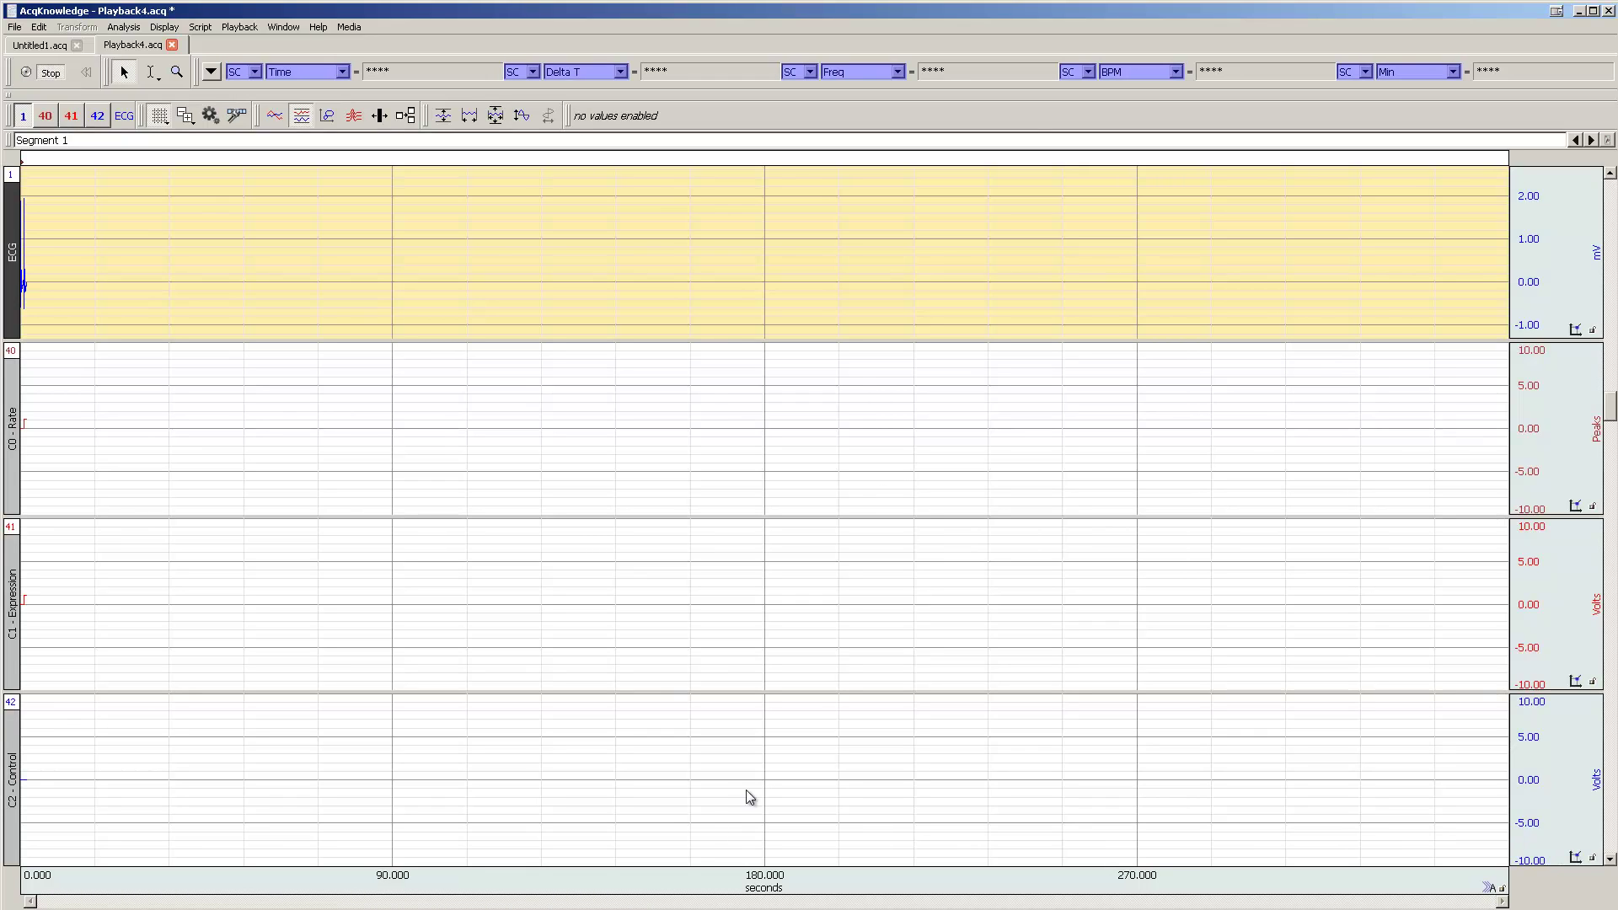
{"action": "left_click", "coordinate": [706, 882]}
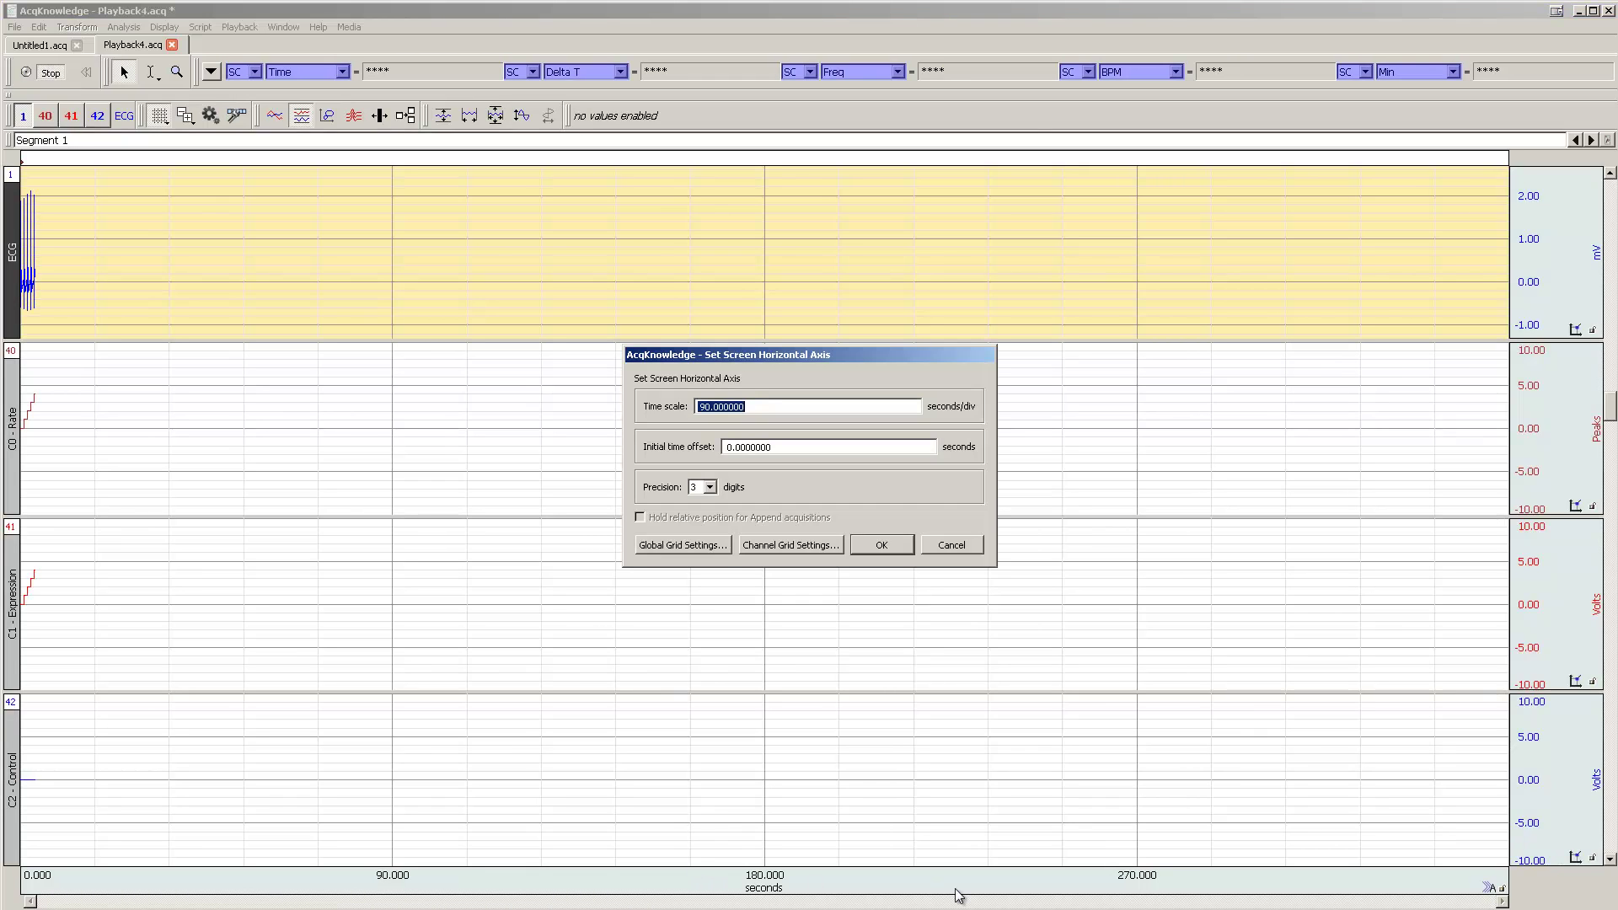
{"action": "type", "text": "30"}
{"action": "key", "text": "Return"}
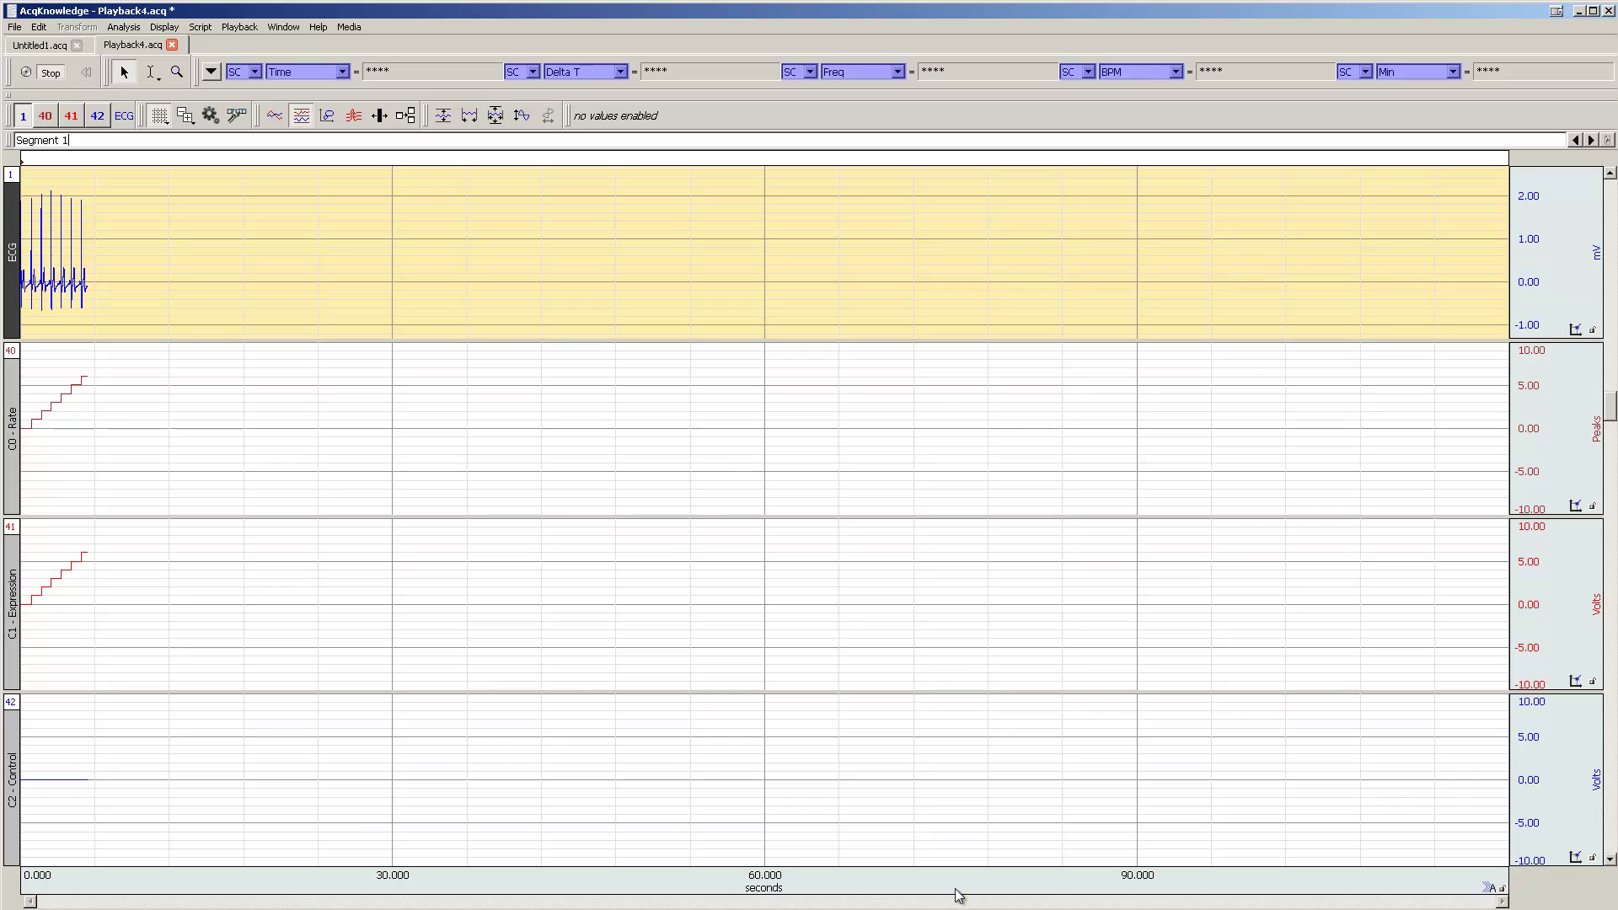
Autoscale all waveforms twice from the Display menu
{"action": "left_click", "coordinate": [165, 27]}
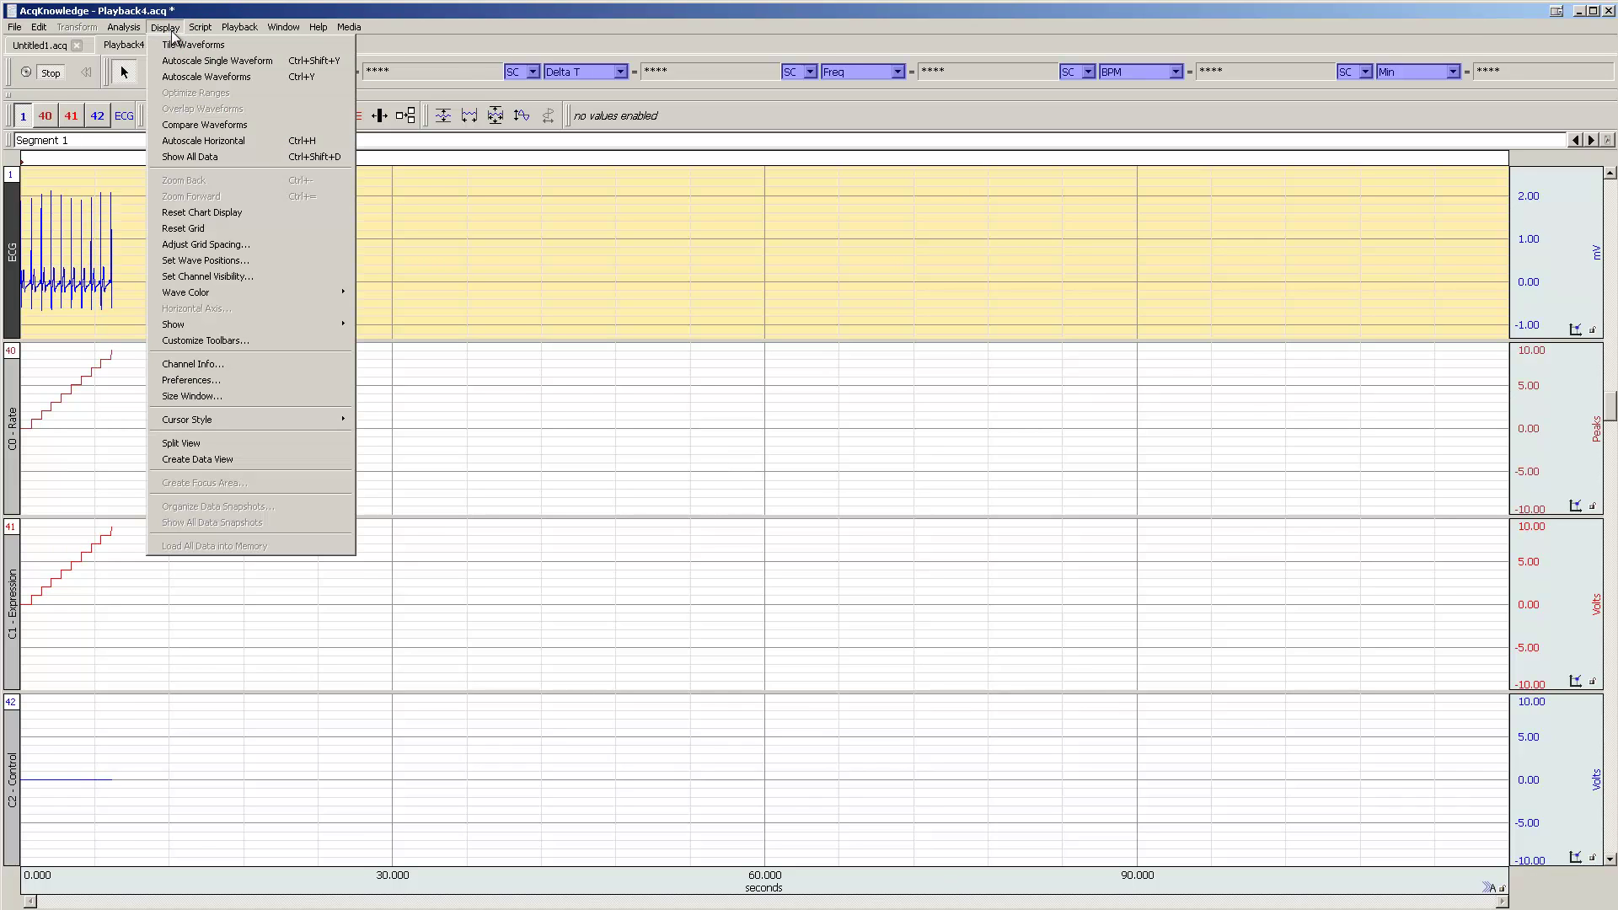
{"action": "left_click", "coordinate": [272, 77]}
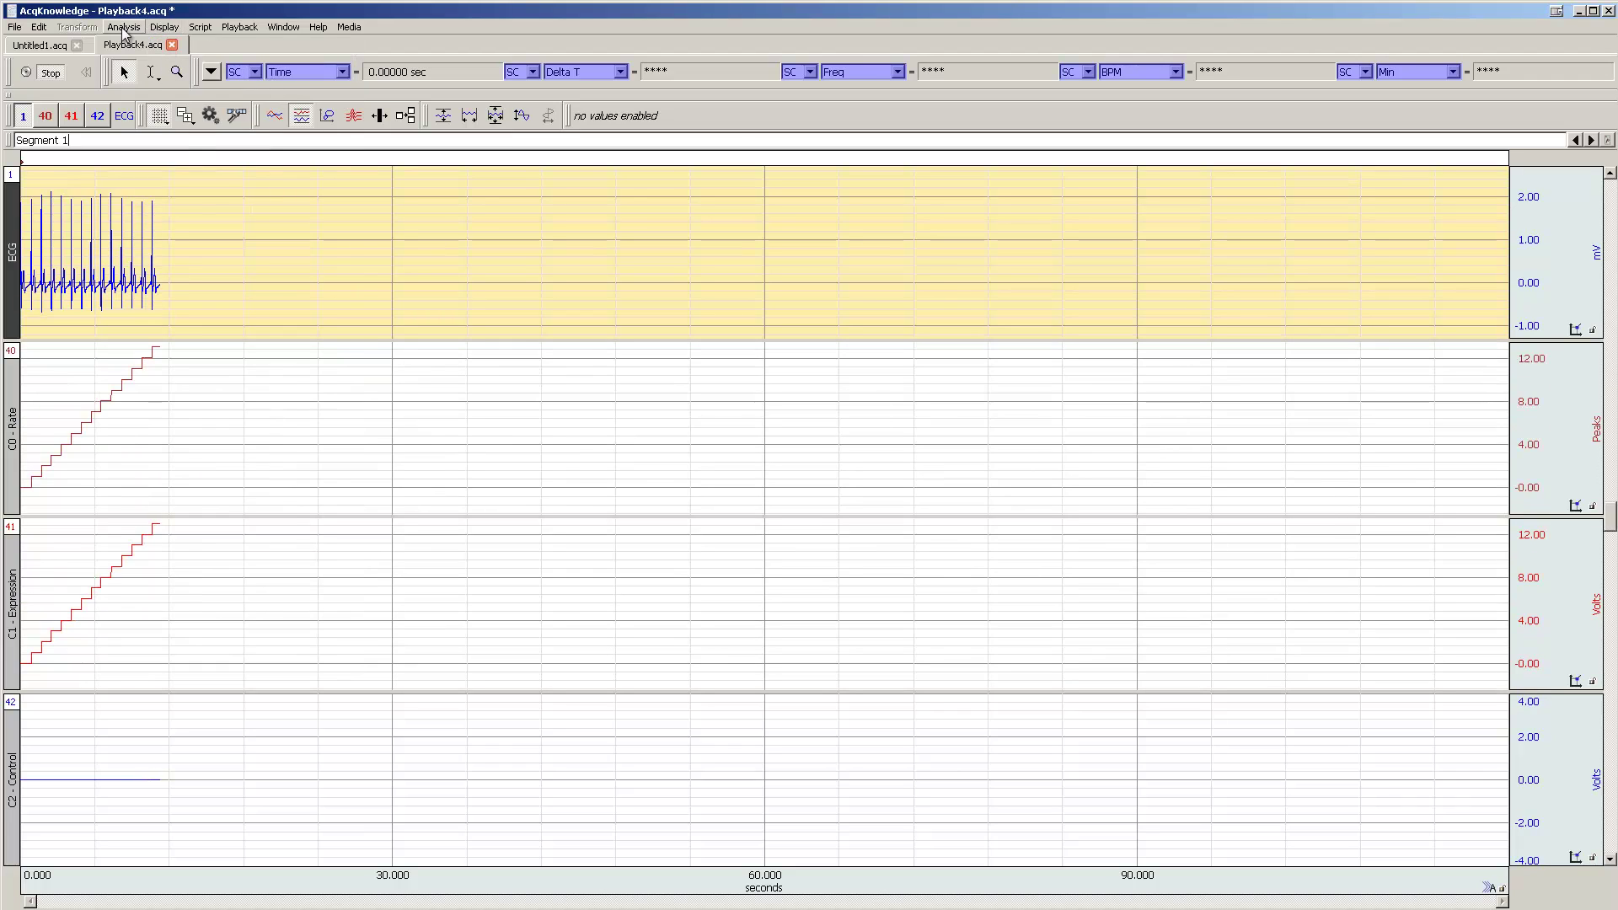
{"action": "left_click", "coordinate": [165, 26]}
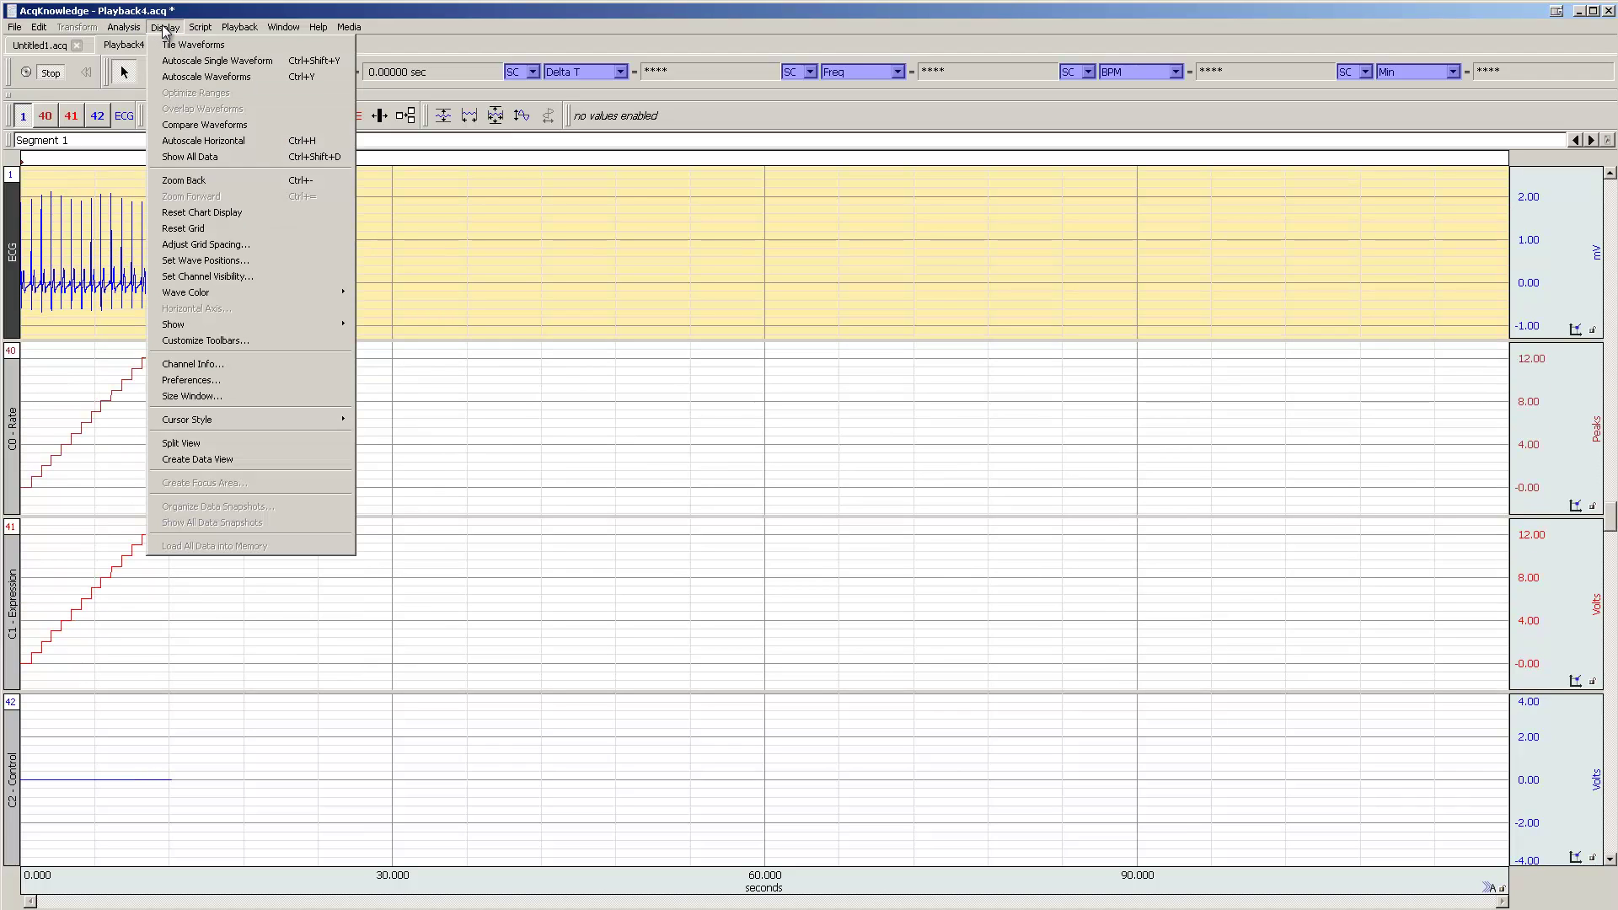
{"action": "left_click", "coordinate": [277, 79]}
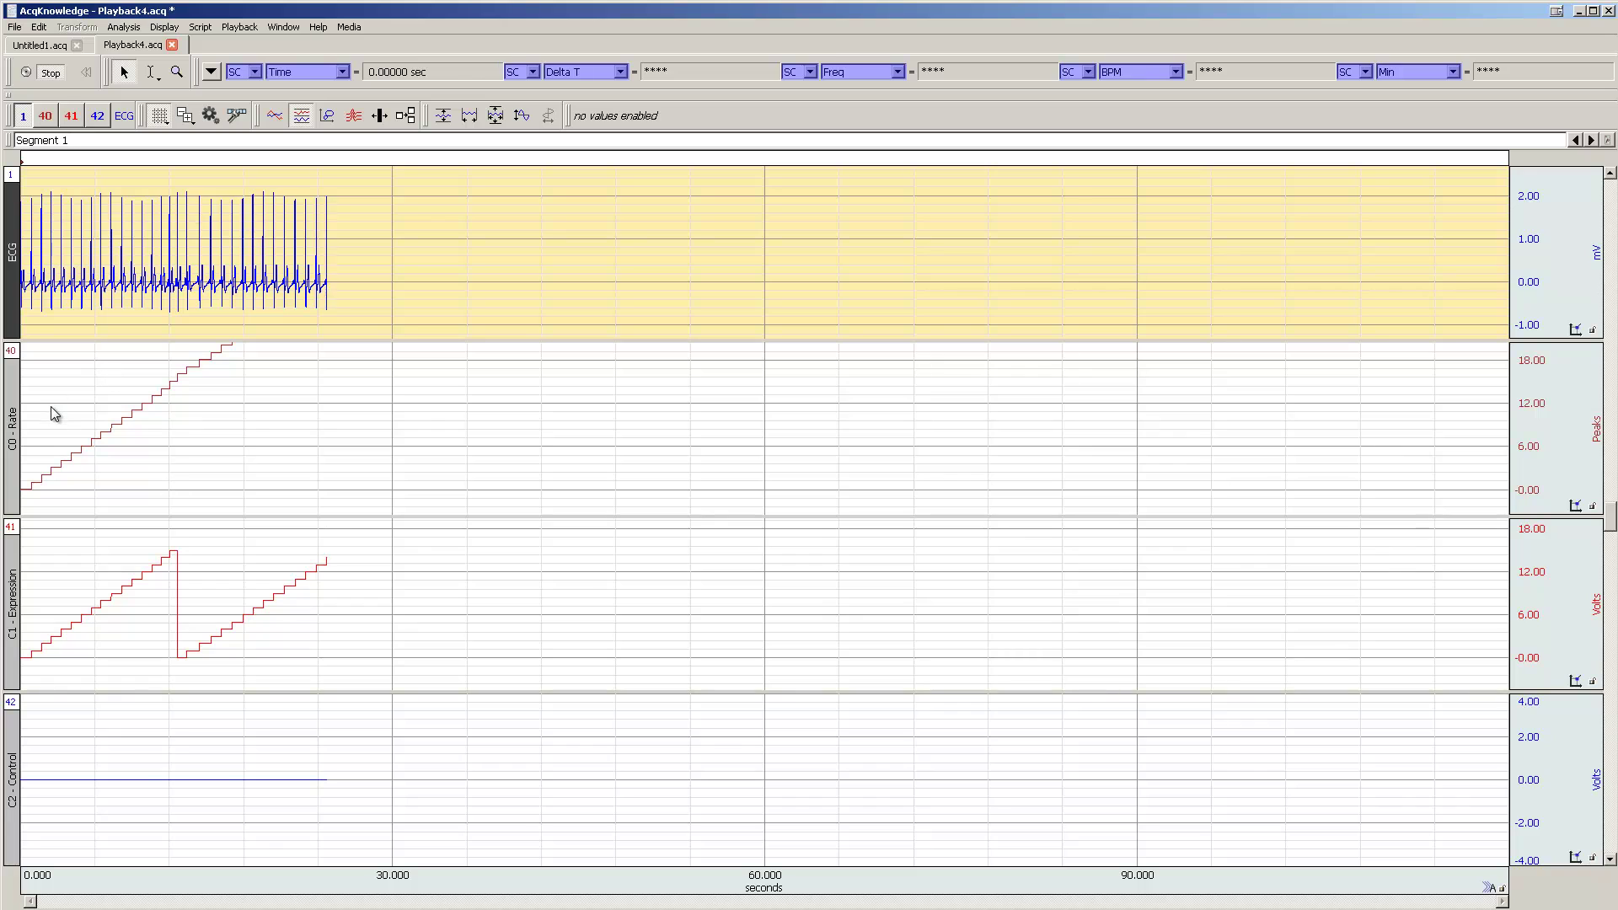
Select the C0 - Rate channel and make its first measurement report Value
{"action": "left_click", "coordinate": [12, 427]}
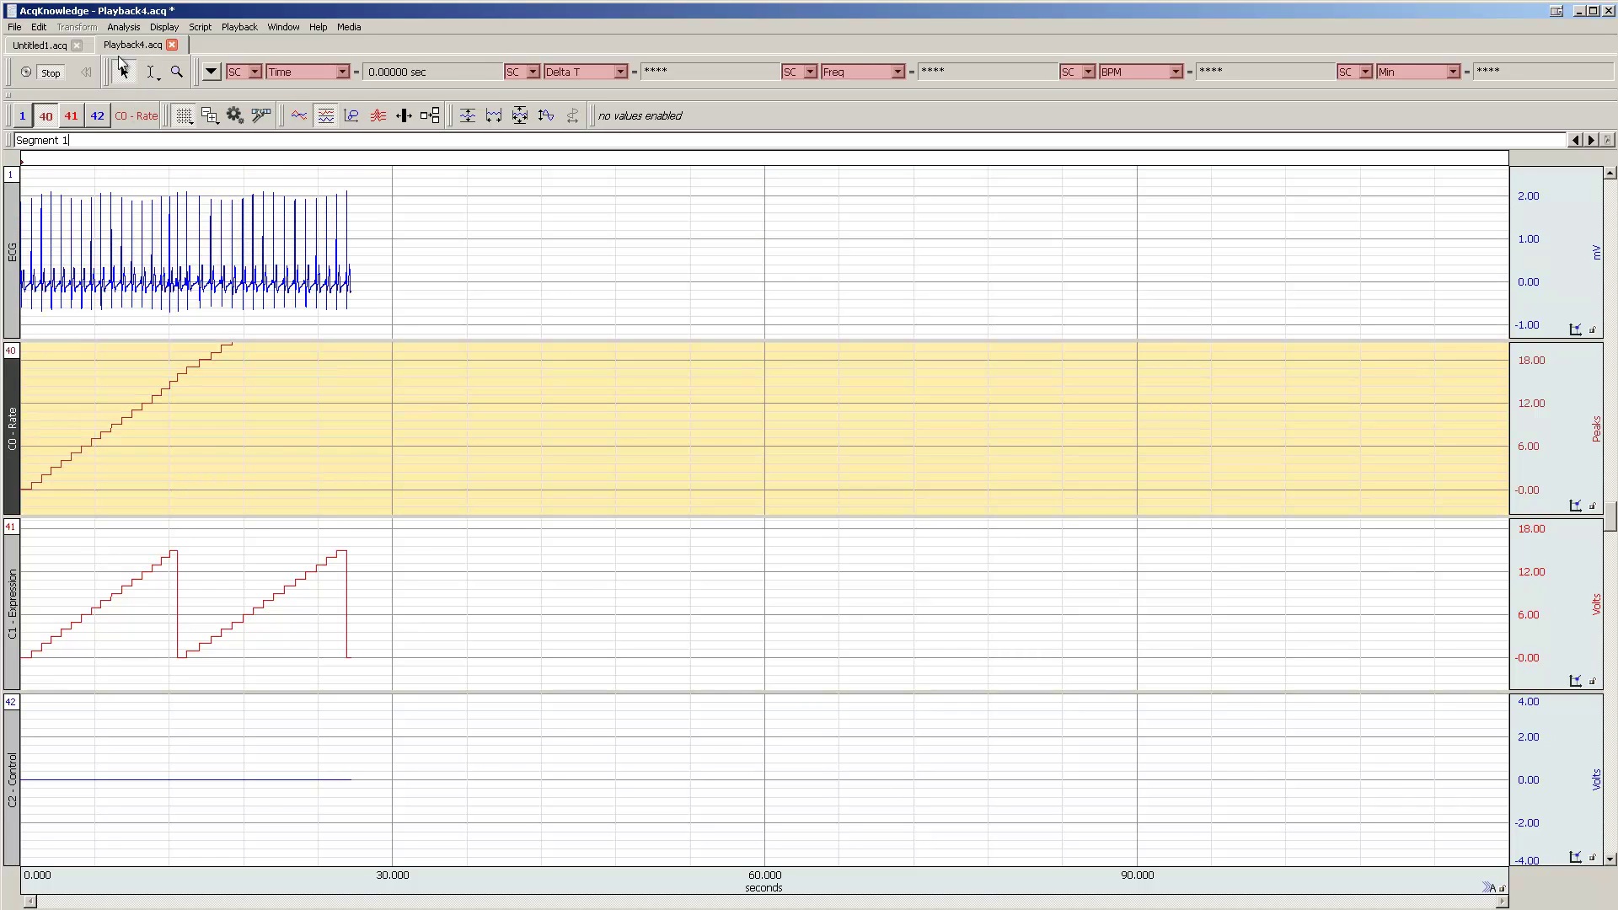
{"action": "left_click", "coordinate": [150, 71]}
{"action": "left_click", "coordinate": [161, 388]}
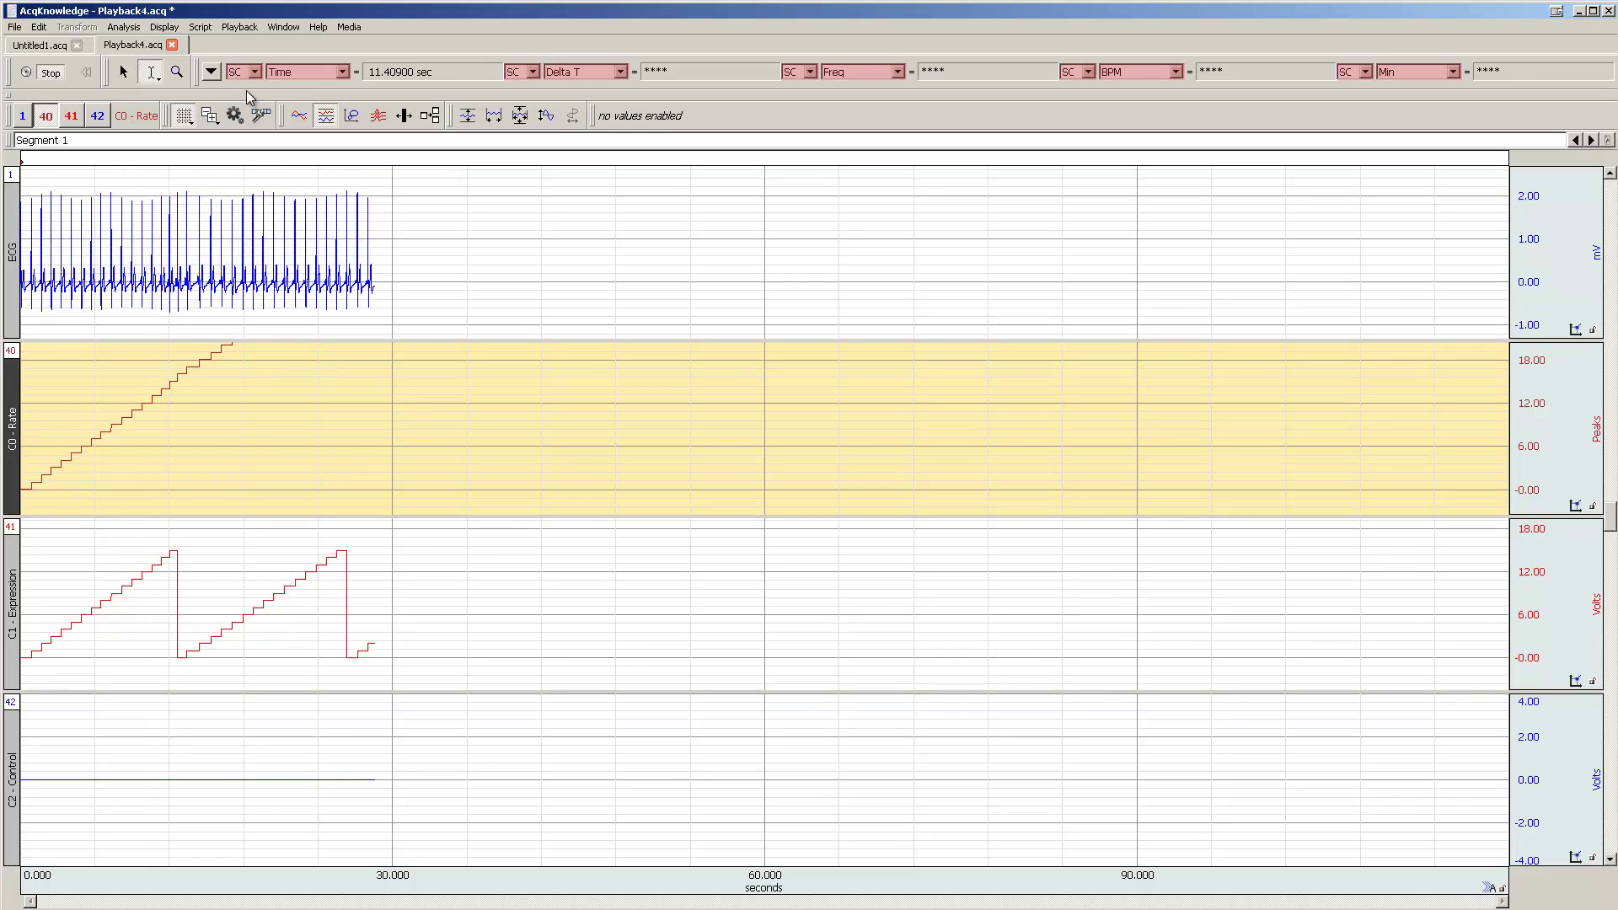
{"action": "left_click", "coordinate": [341, 72]}
{"action": "left_click", "coordinate": [336, 35]}
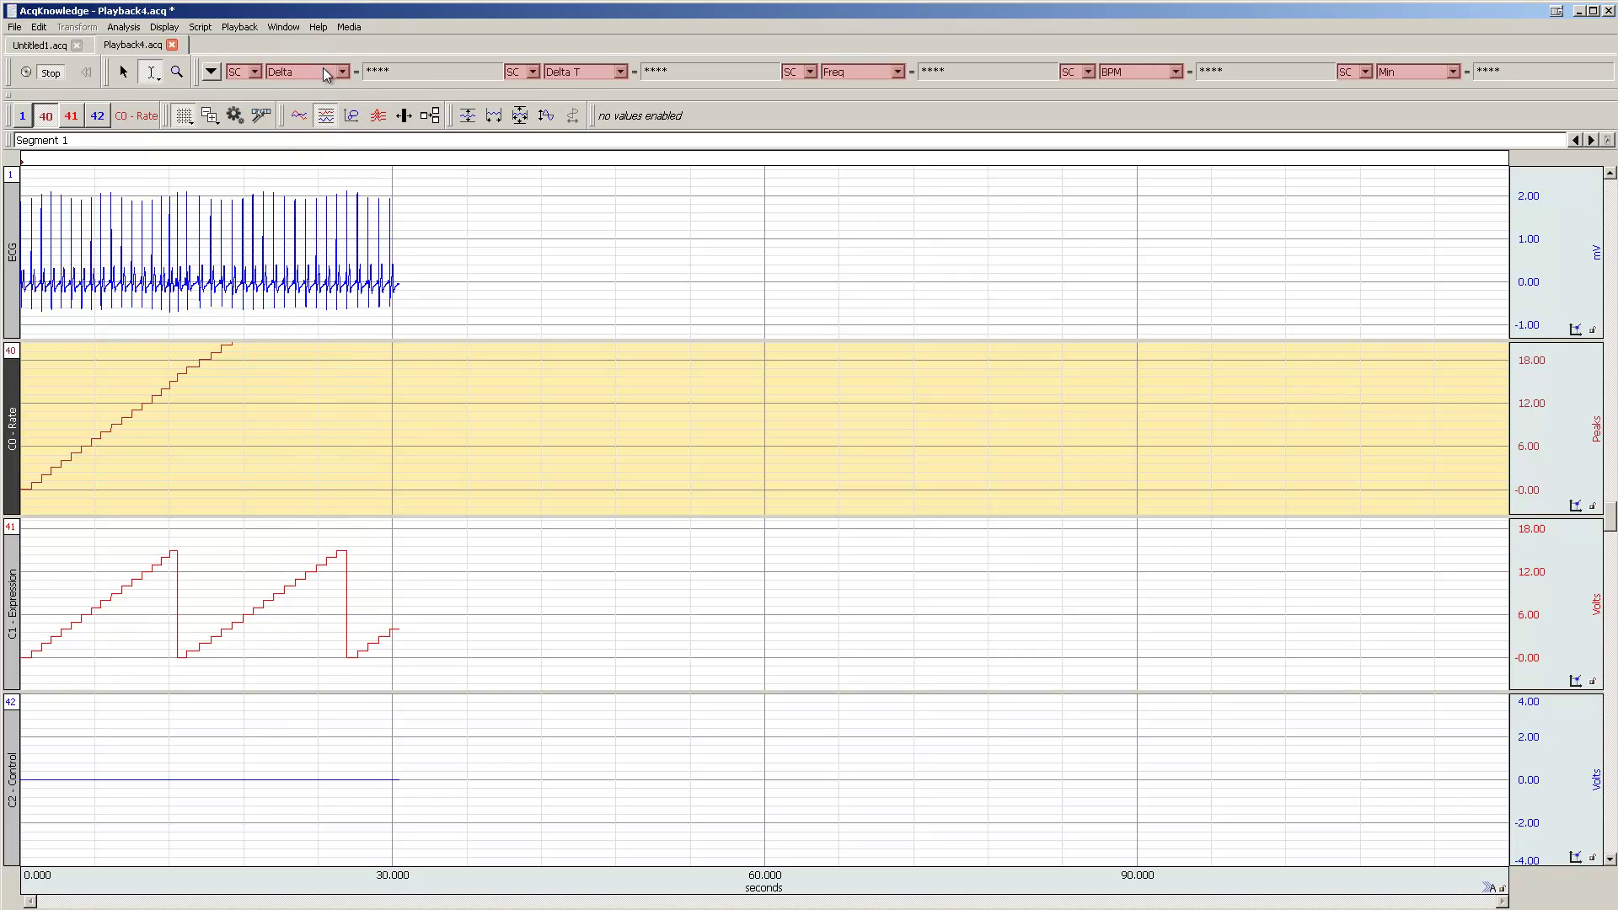
{"action": "left_click", "coordinate": [176, 405]}
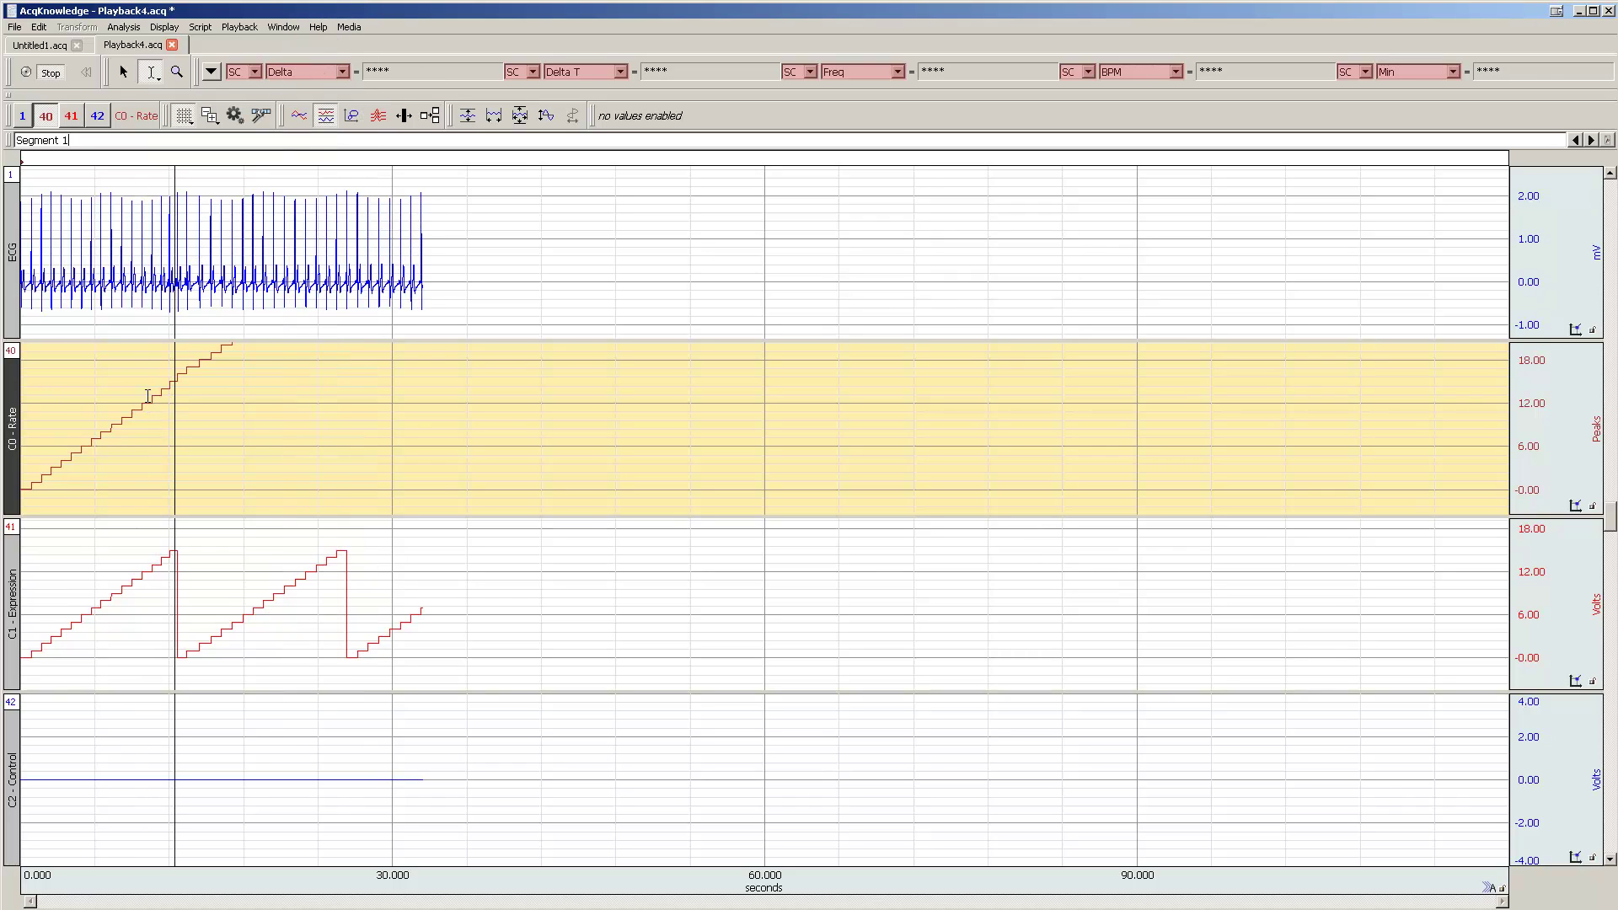
{"action": "left_click_drag", "start_coordinate": [161, 392], "coordinate": [152, 392]}
{"action": "left_click", "coordinate": [341, 71]}
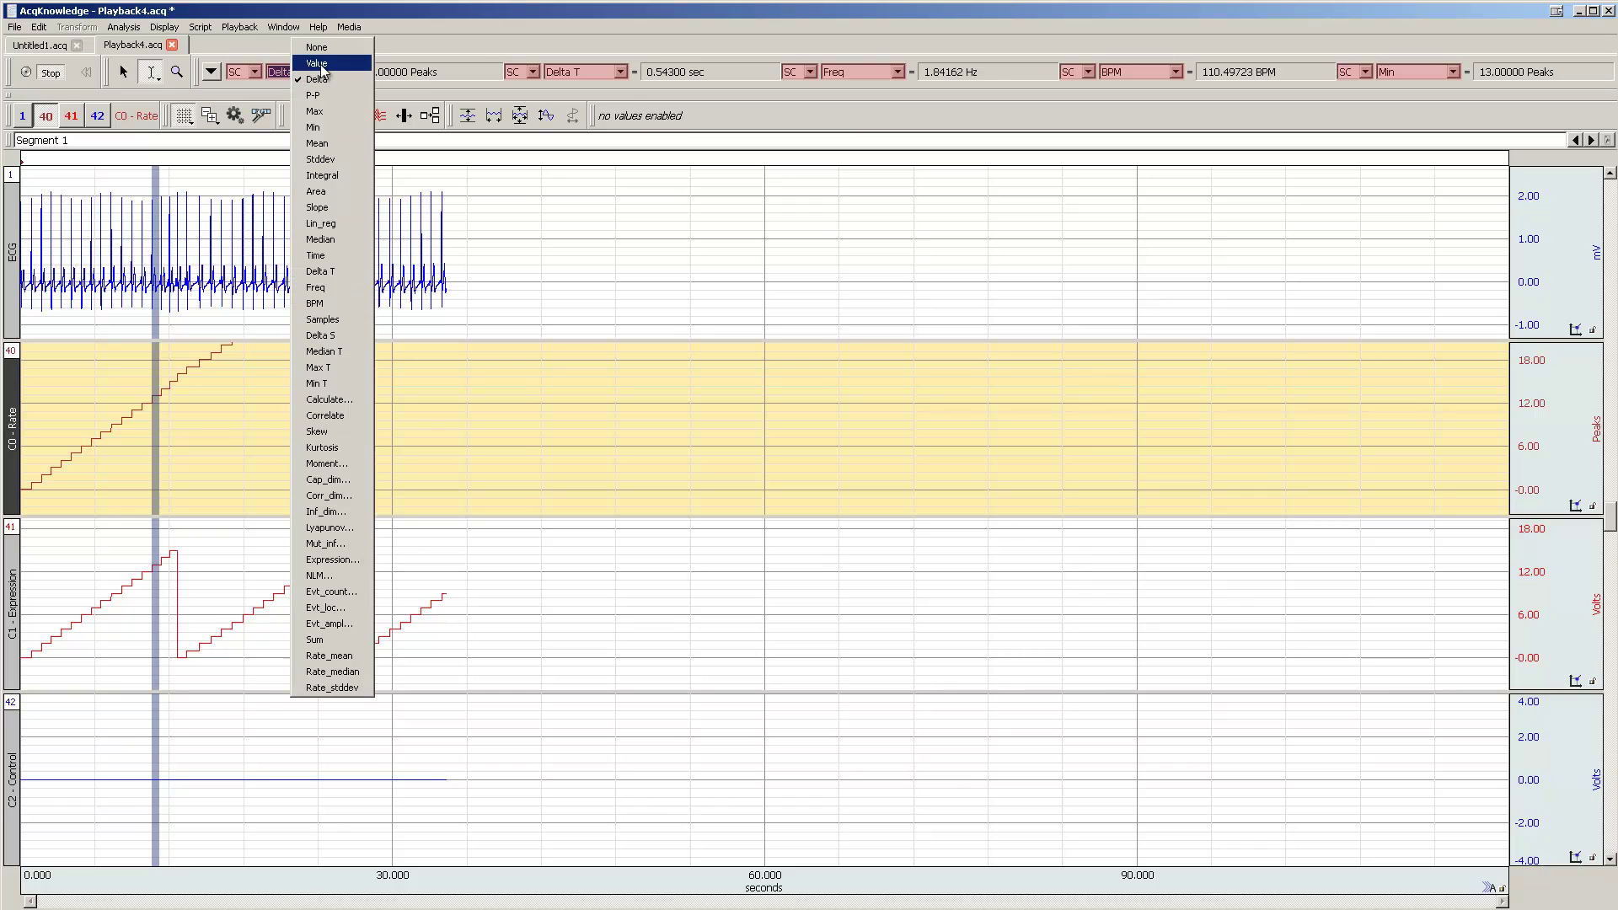
Read peak counts on Rate and values on C1 - Expression, then autoscale the Rate channel
{"action": "left_click", "coordinate": [167, 379]}
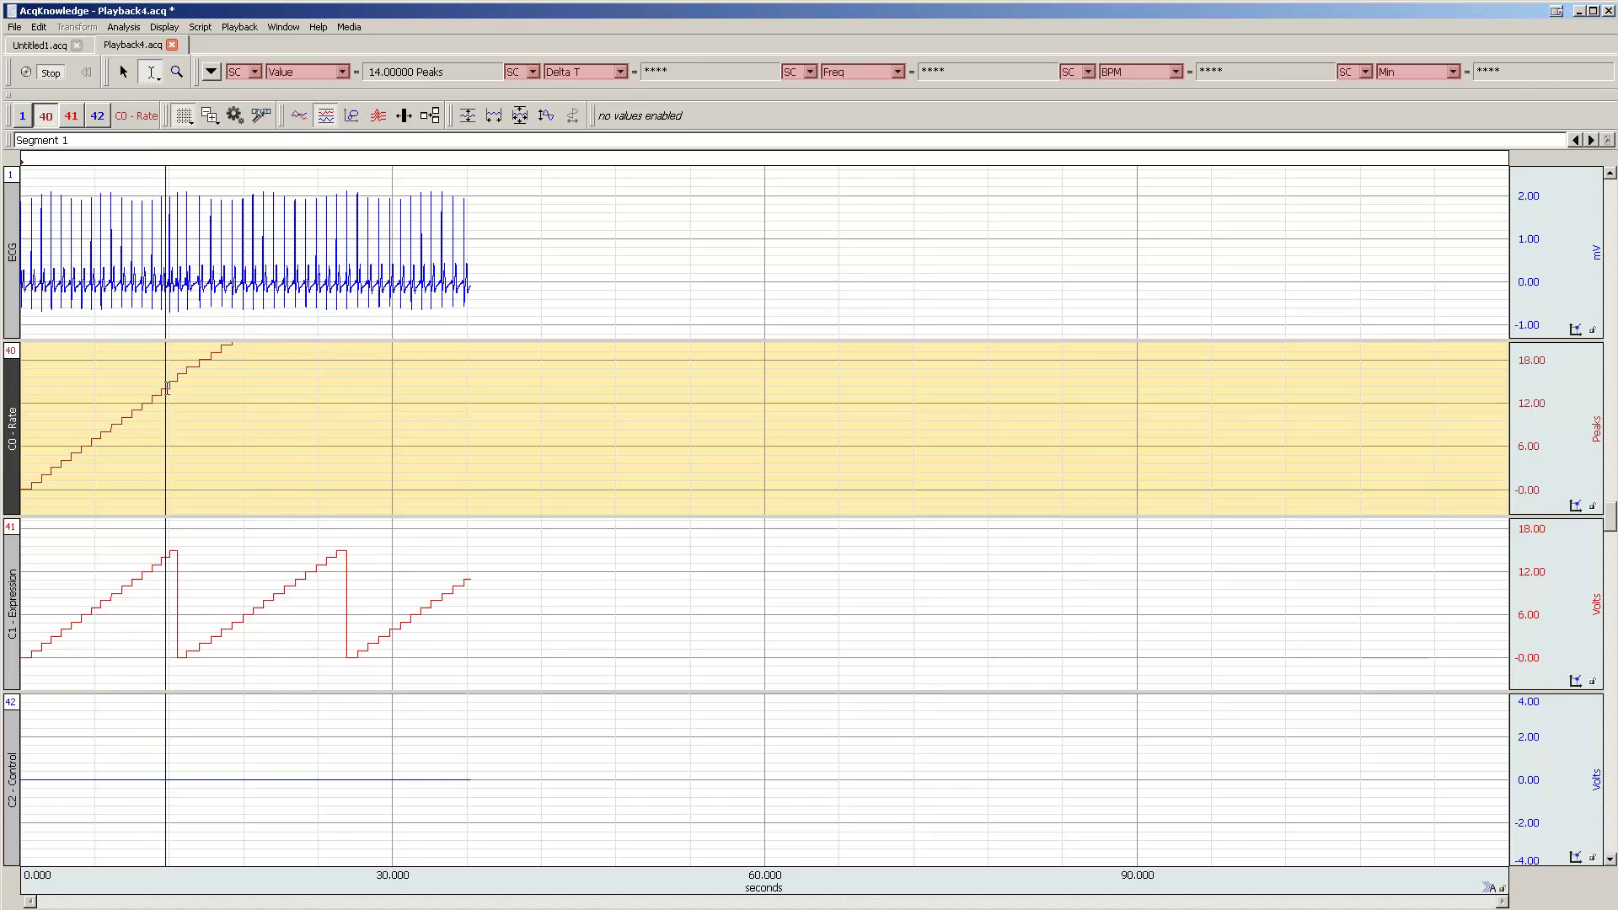
{"action": "left_click", "coordinate": [184, 369]}
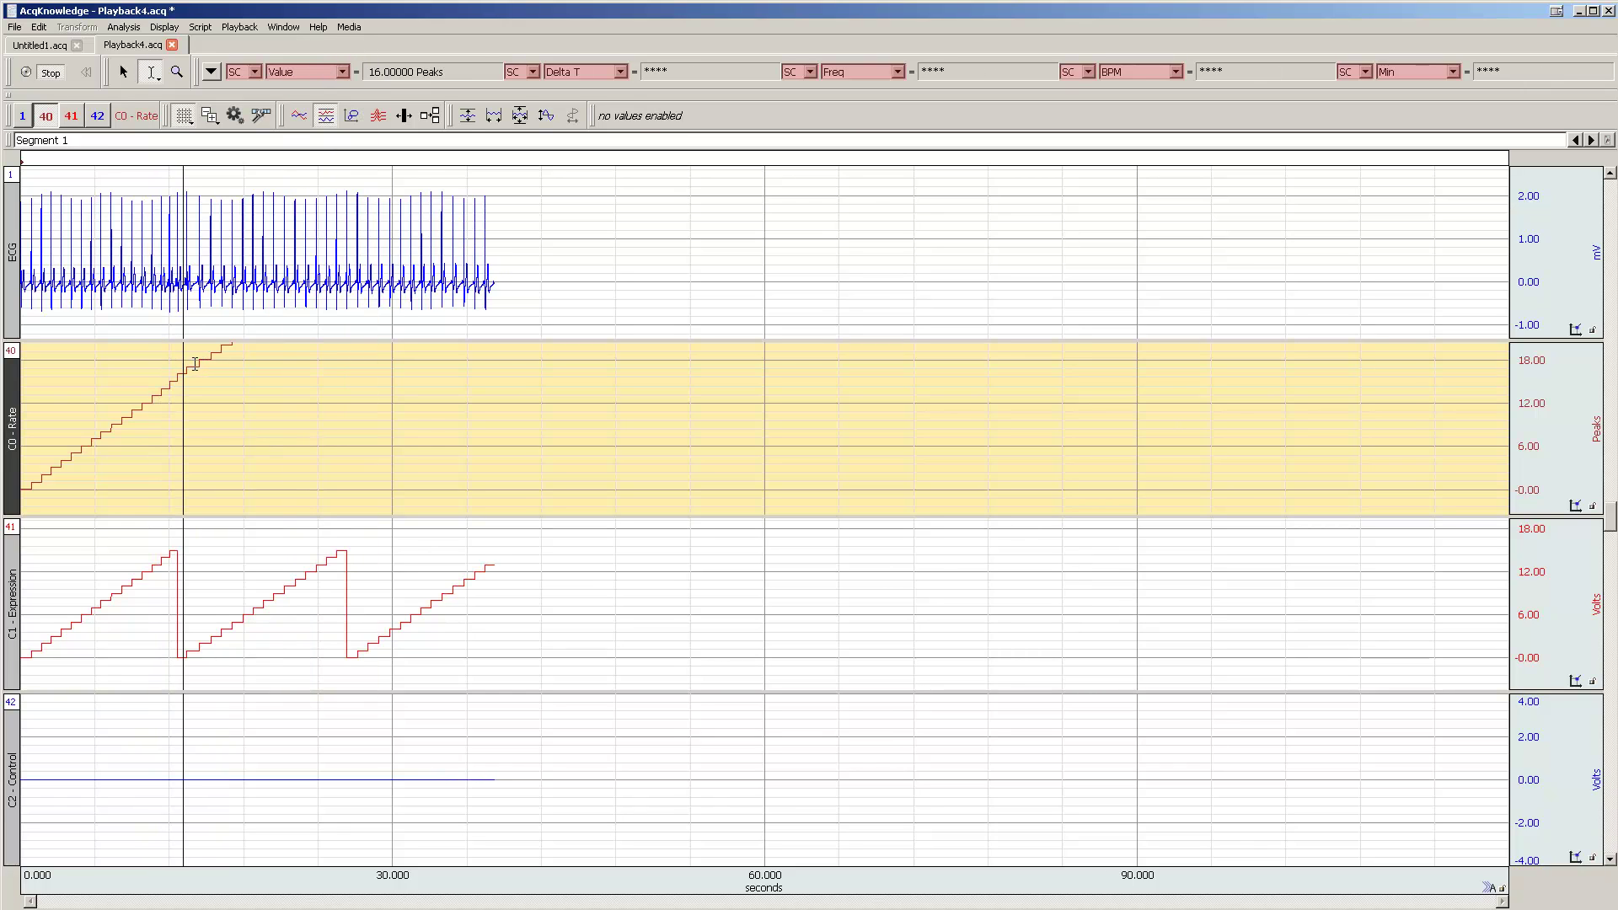
{"action": "left_click", "coordinate": [191, 365]}
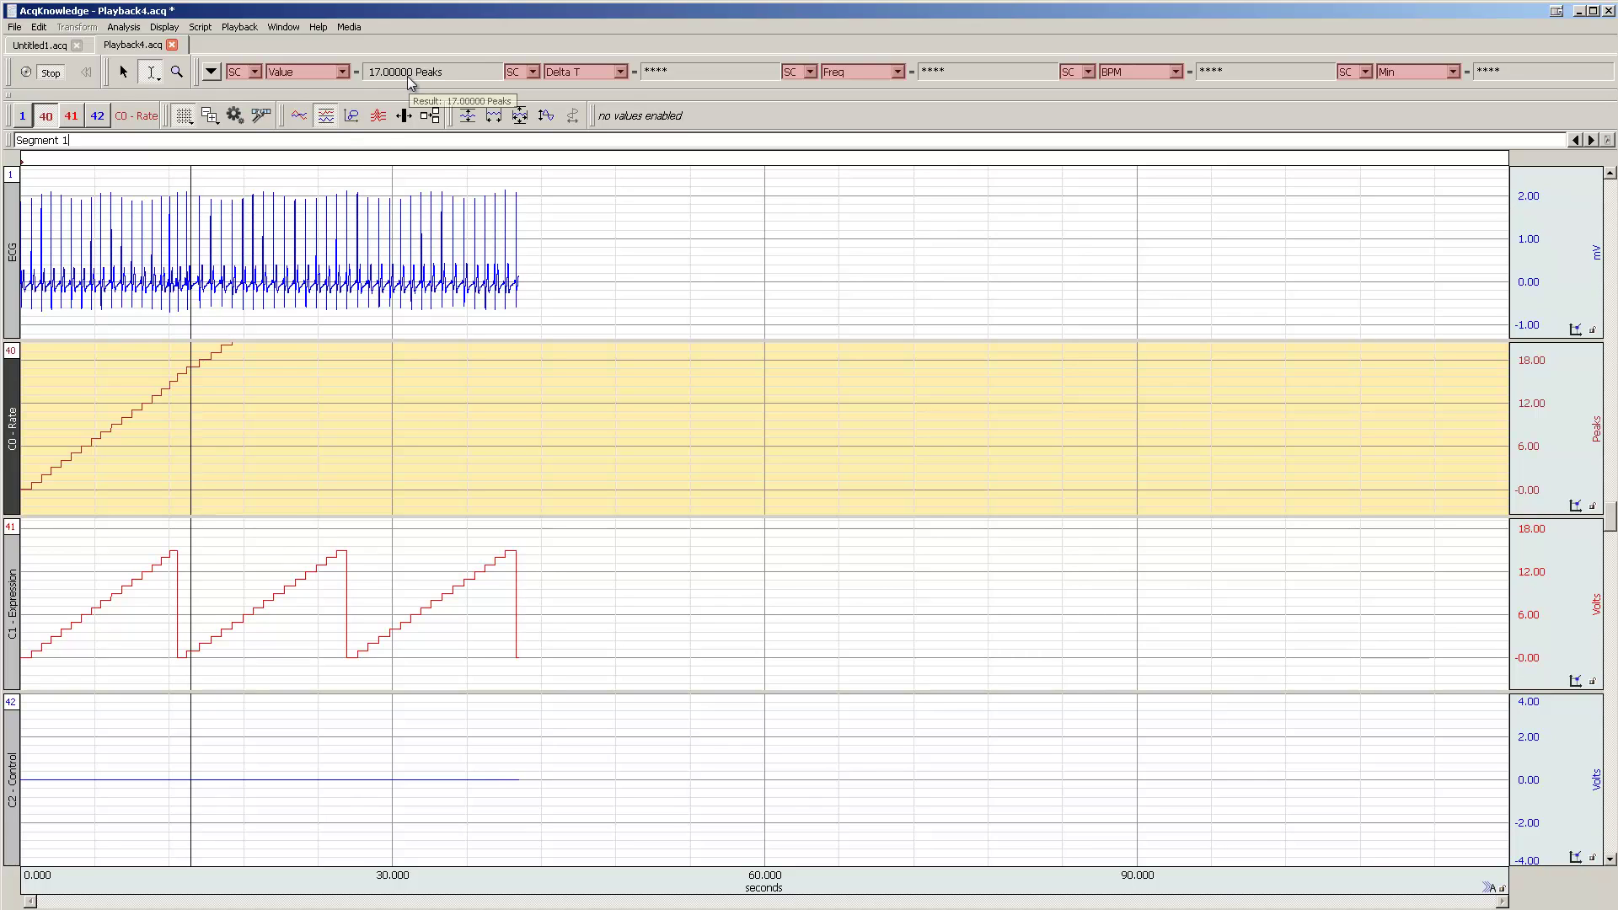
{"action": "left_click", "coordinate": [192, 609]}
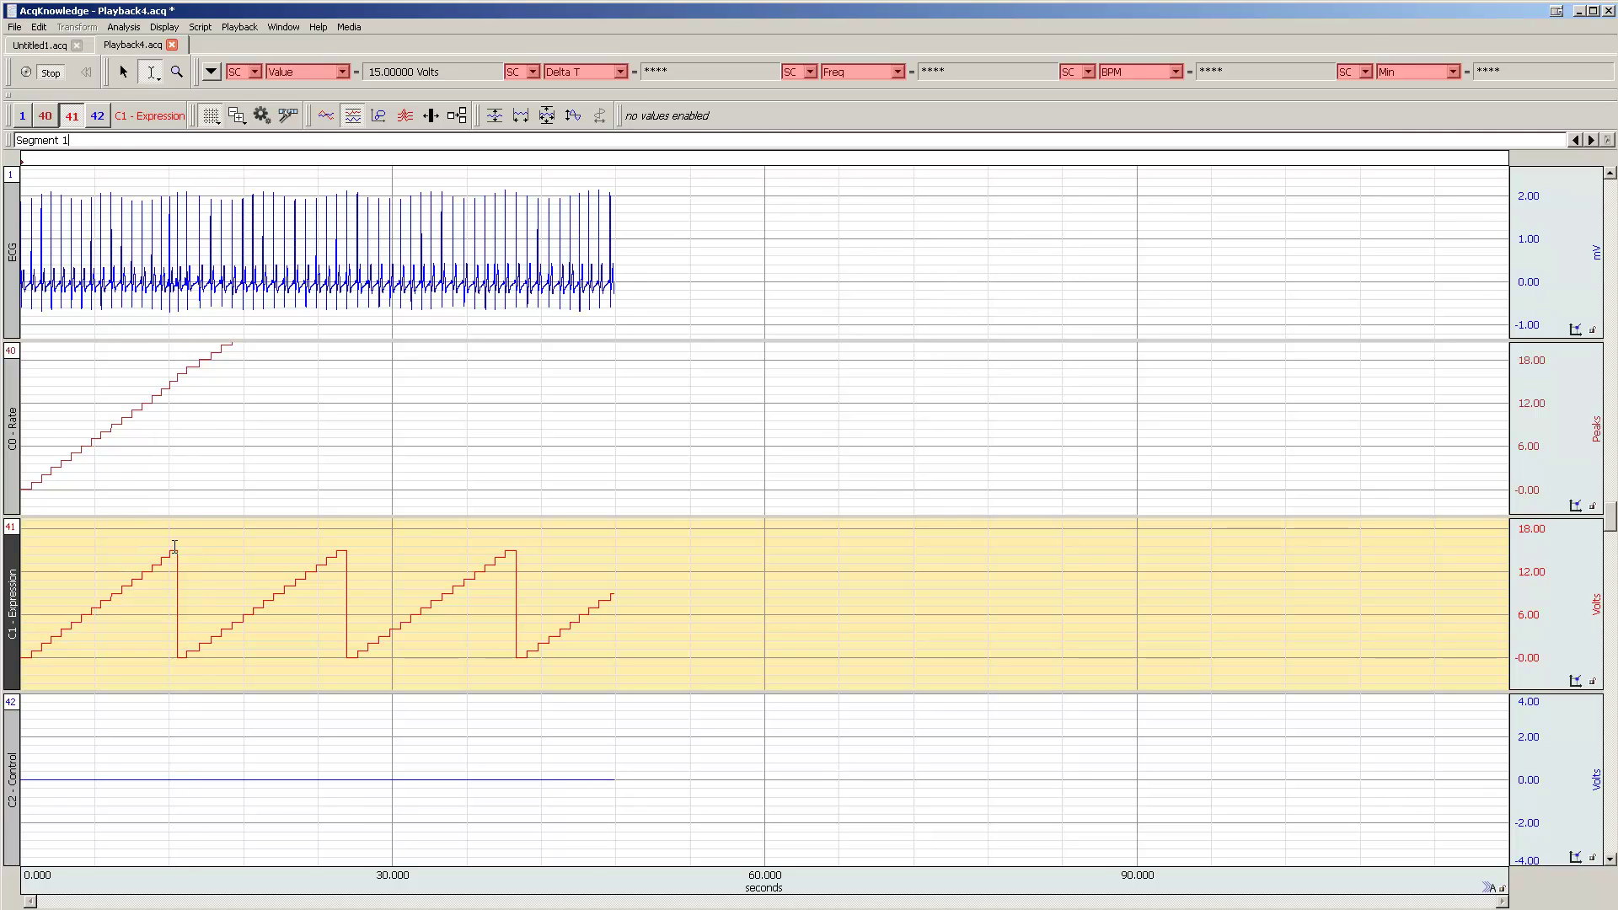
{"action": "left_click", "coordinate": [174, 590]}
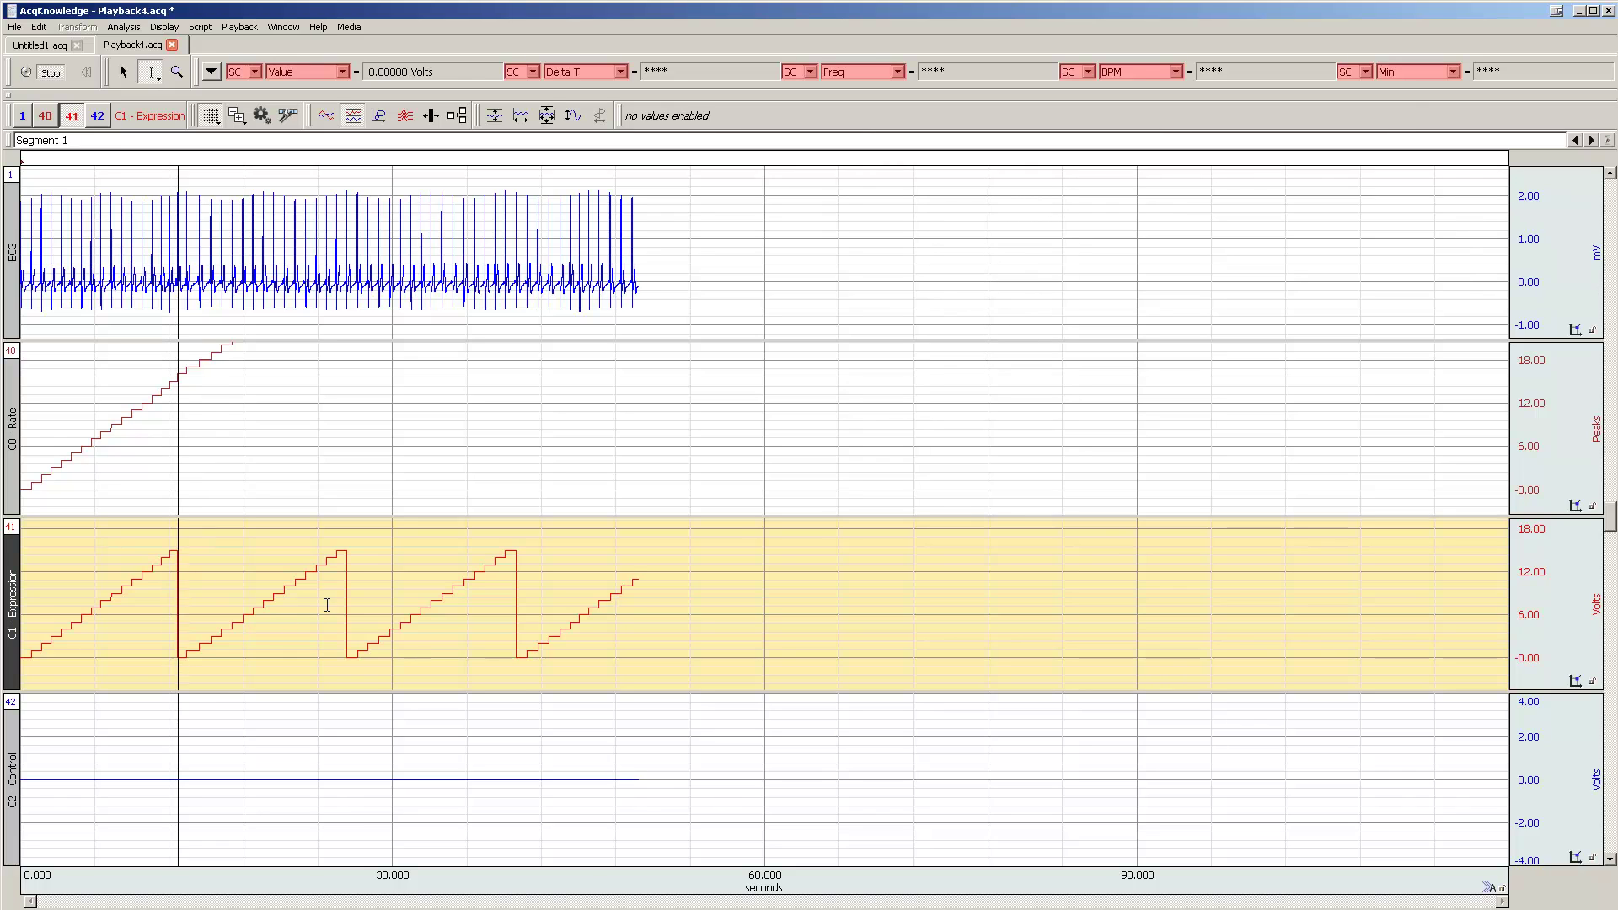
{"action": "left_click", "coordinate": [343, 556]}
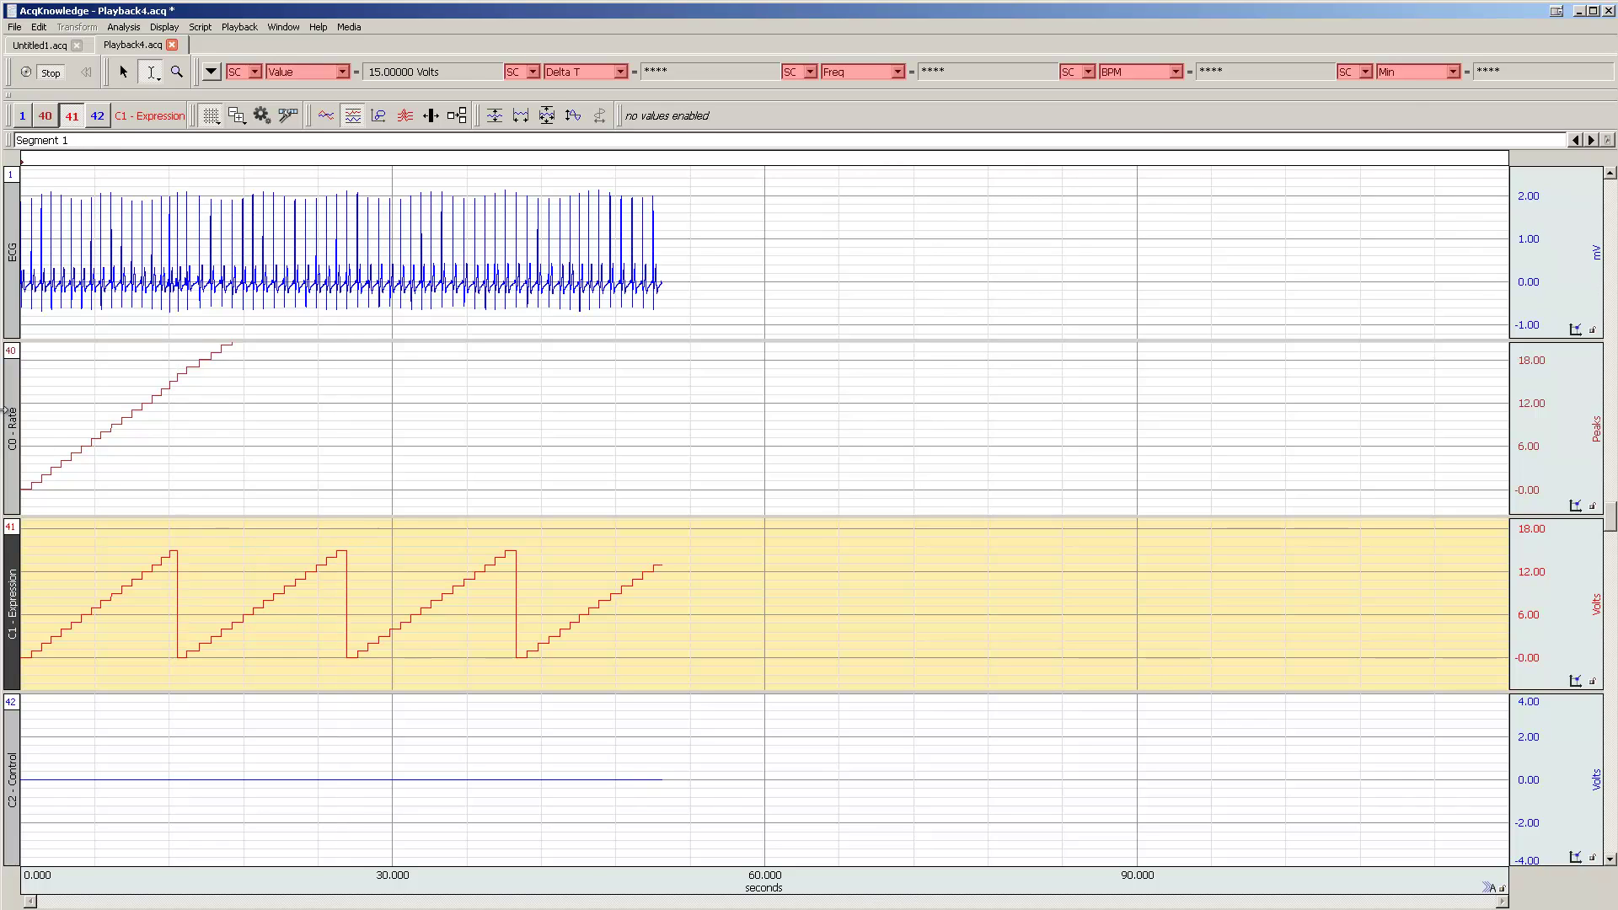
{"action": "left_click", "coordinate": [162, 27]}
{"action": "left_click", "coordinate": [227, 89]}
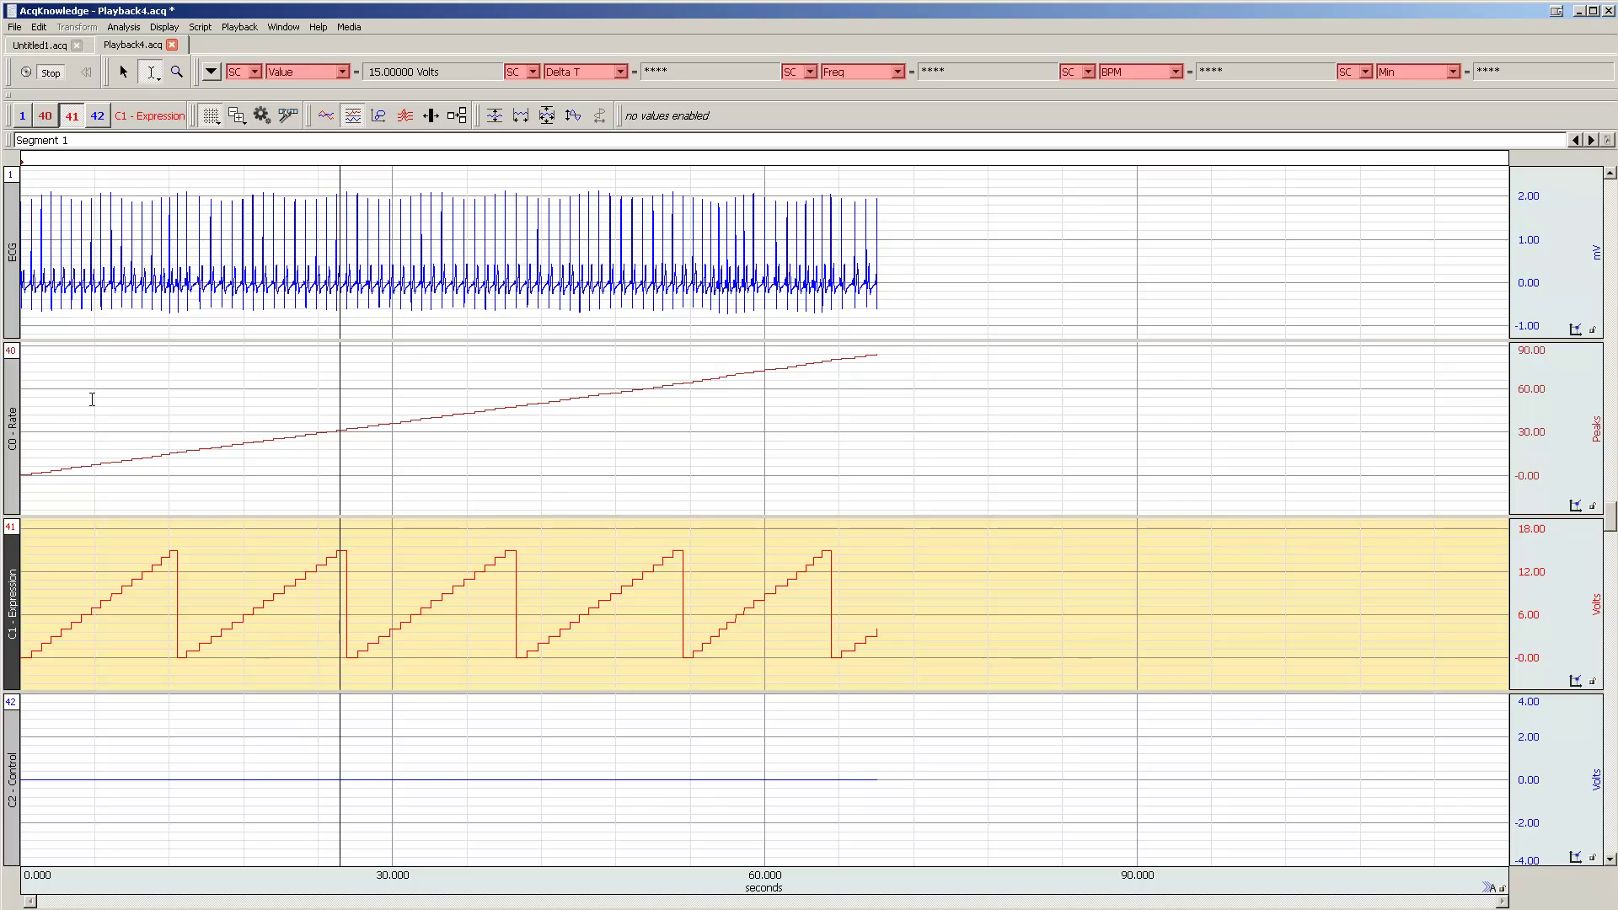
Stop playback and set C2 - Control's calculation source to C1 - Expression
{"action": "left_click", "coordinate": [54, 74]}
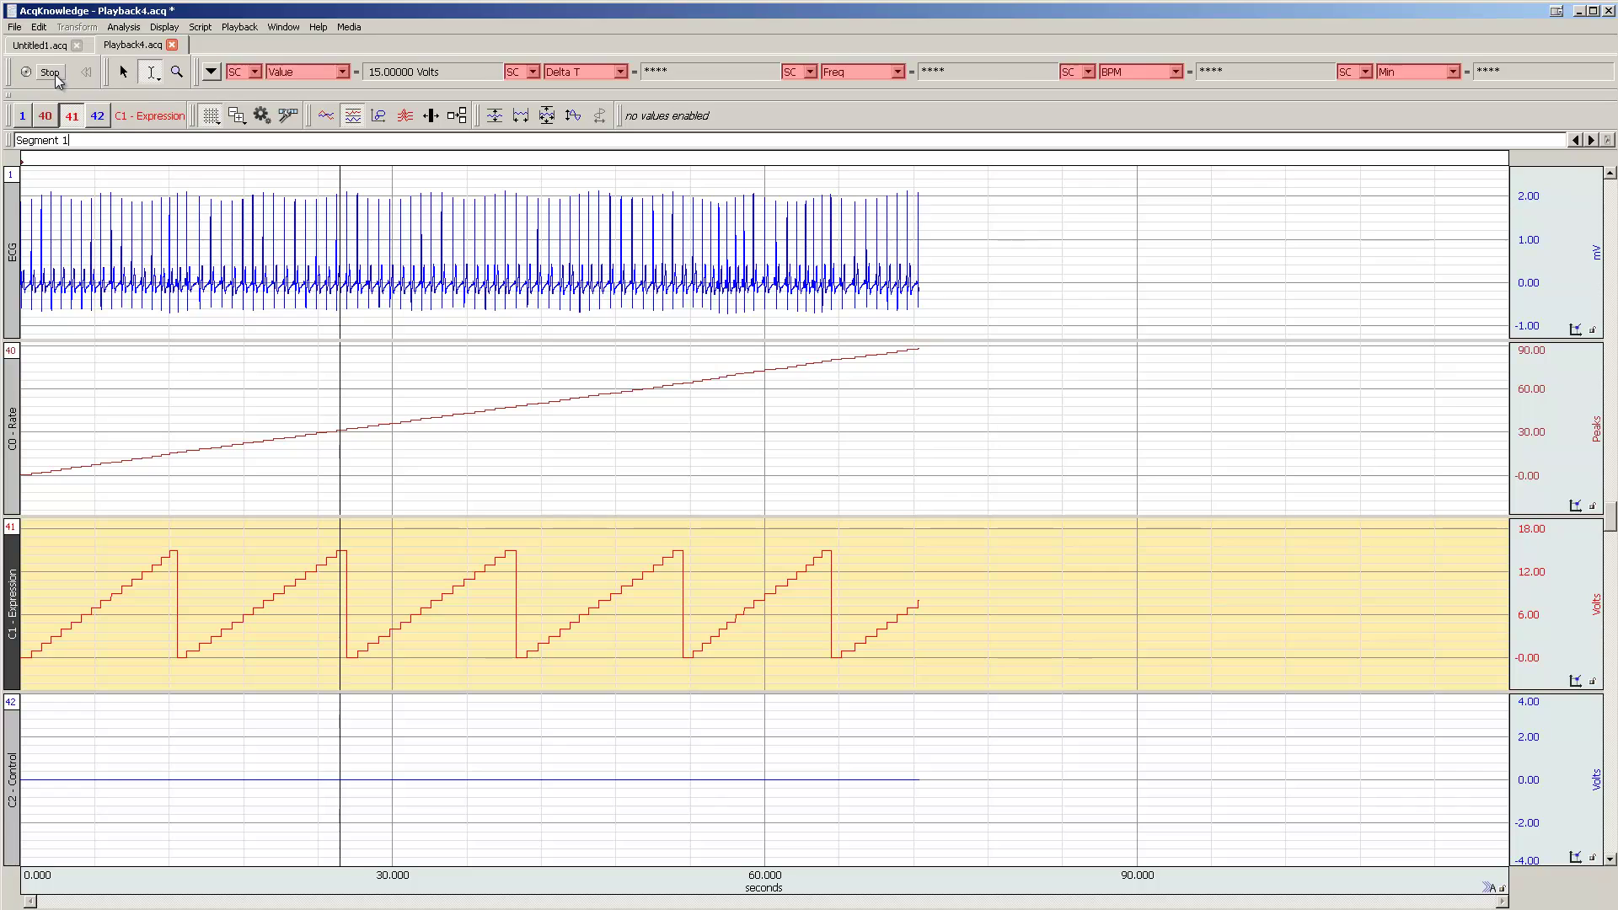
{"action": "left_click", "coordinate": [241, 26]}
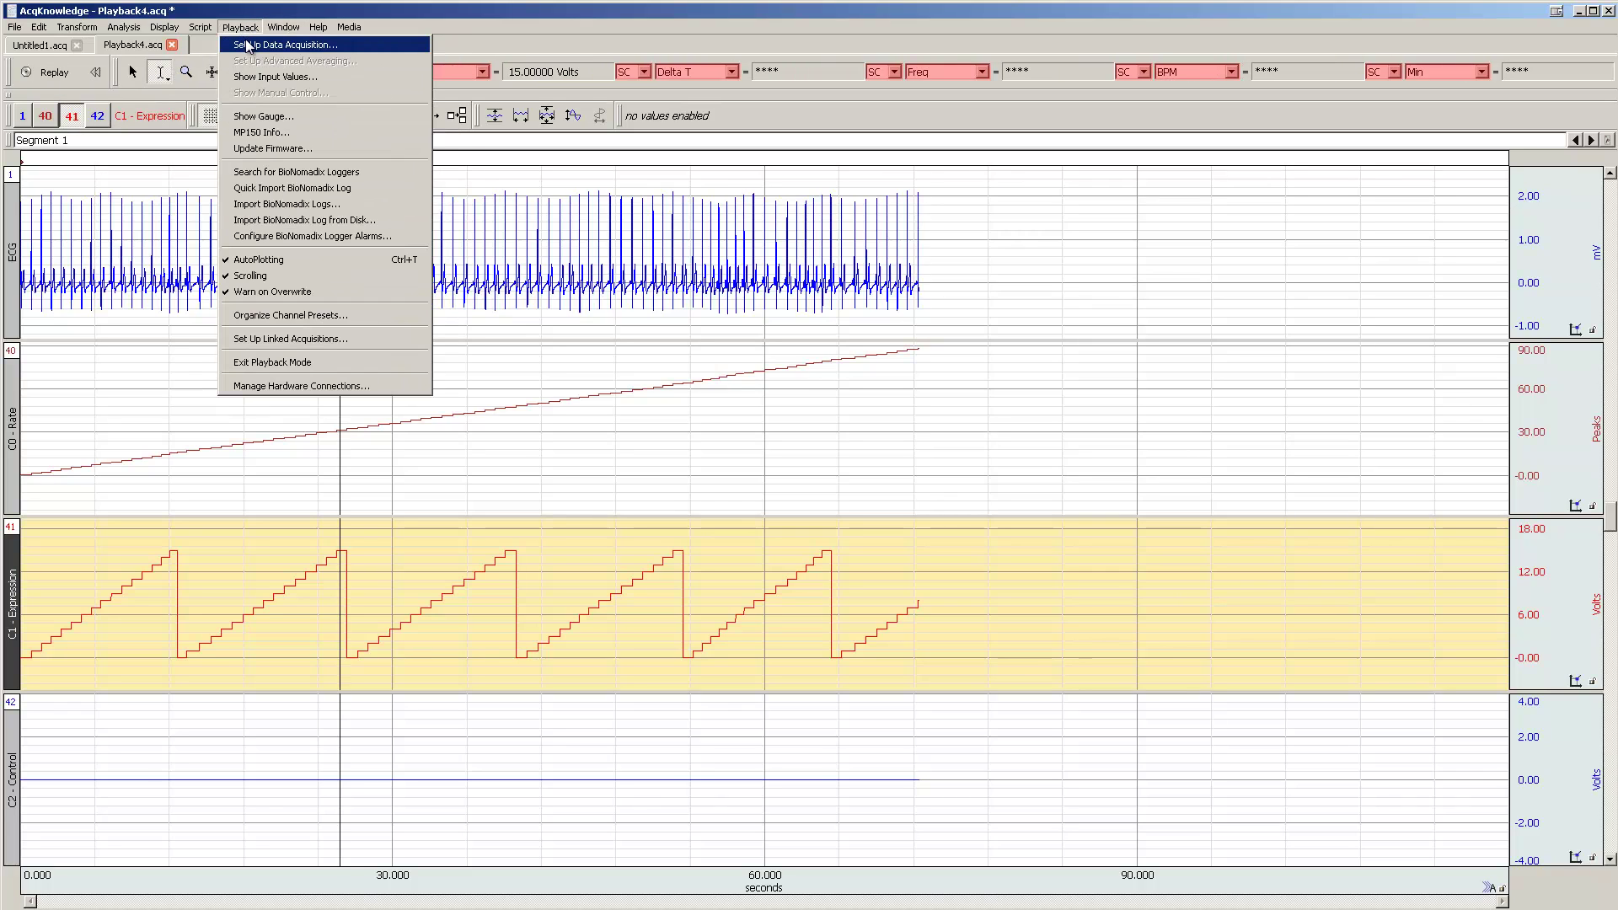
{"action": "left_click", "coordinate": [254, 45]}
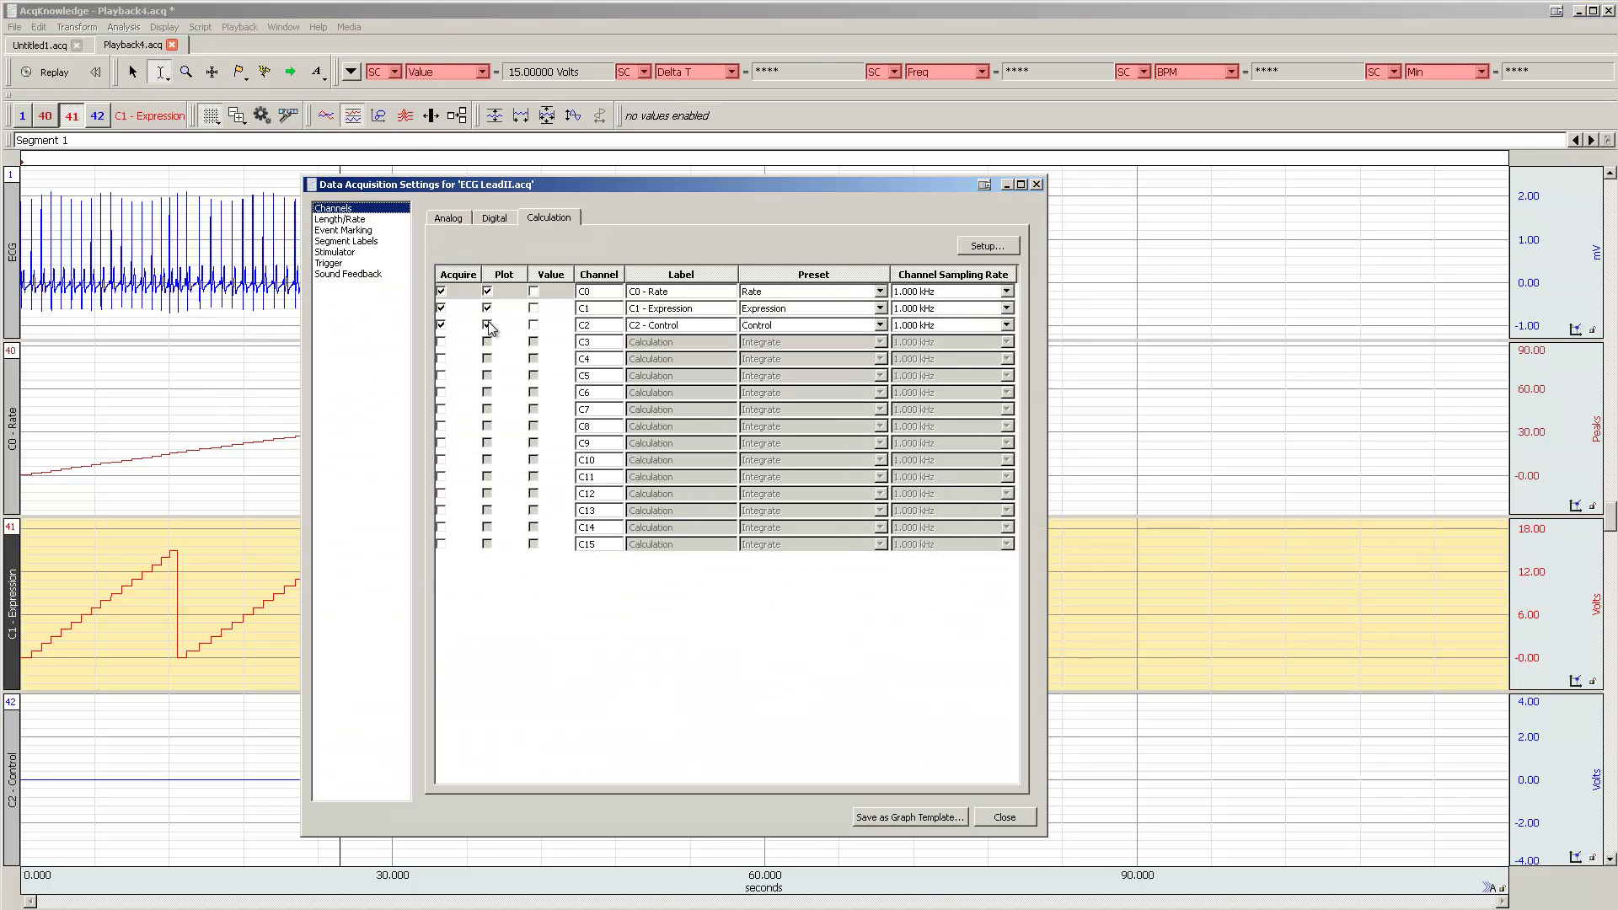
{"action": "left_click", "coordinate": [565, 328]}
{"action": "left_click", "coordinate": [984, 246]}
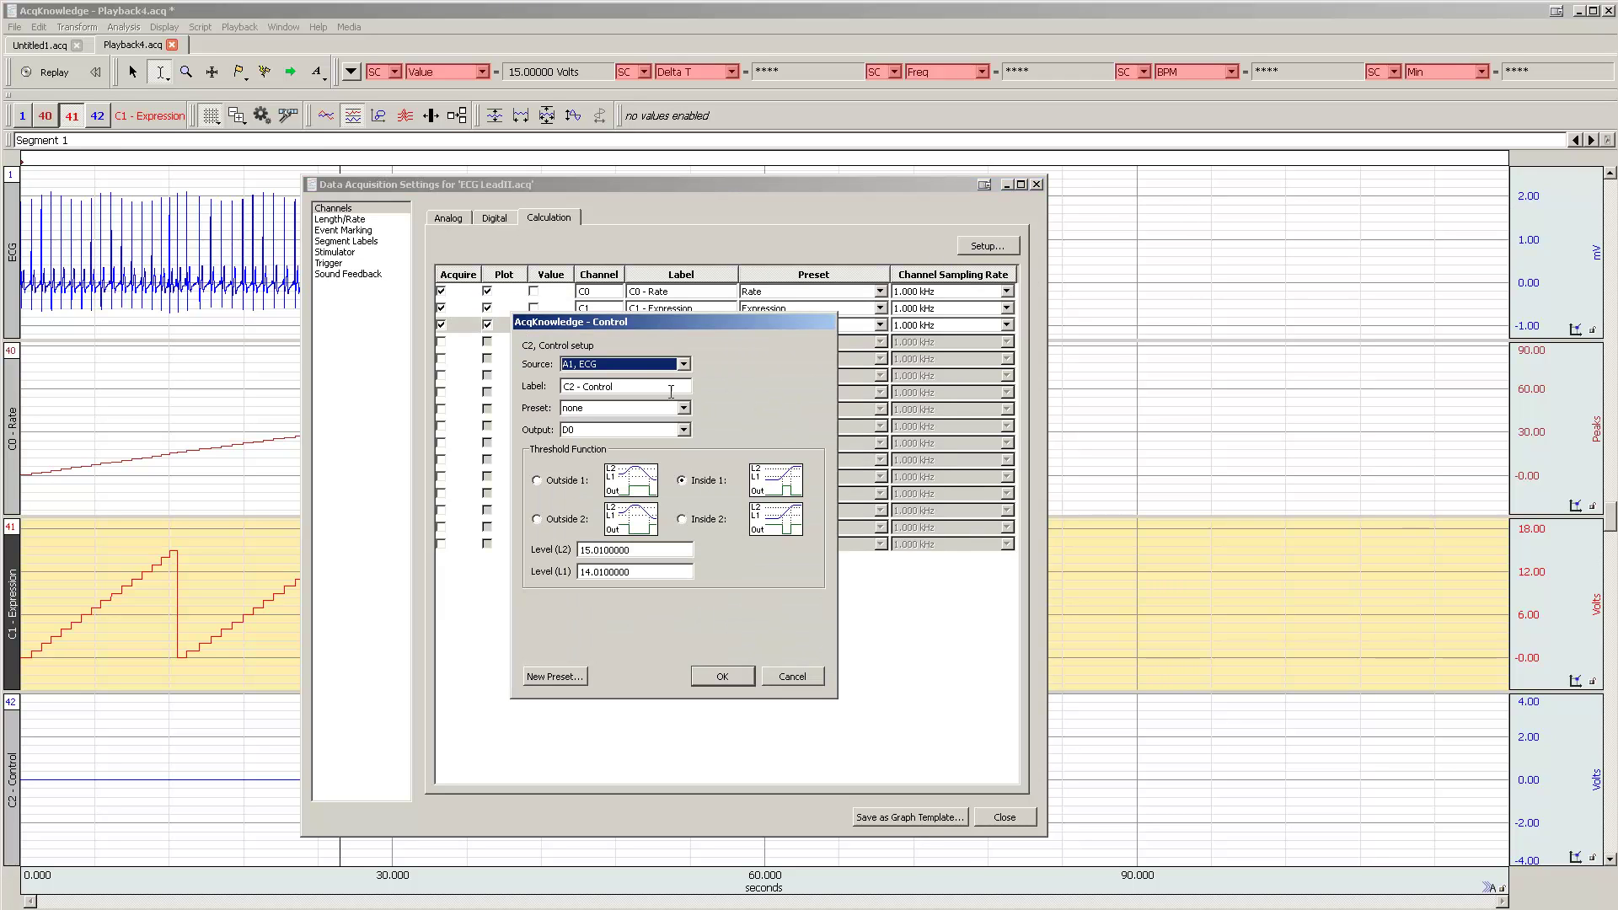
{"action": "left_click", "coordinate": [598, 364]}
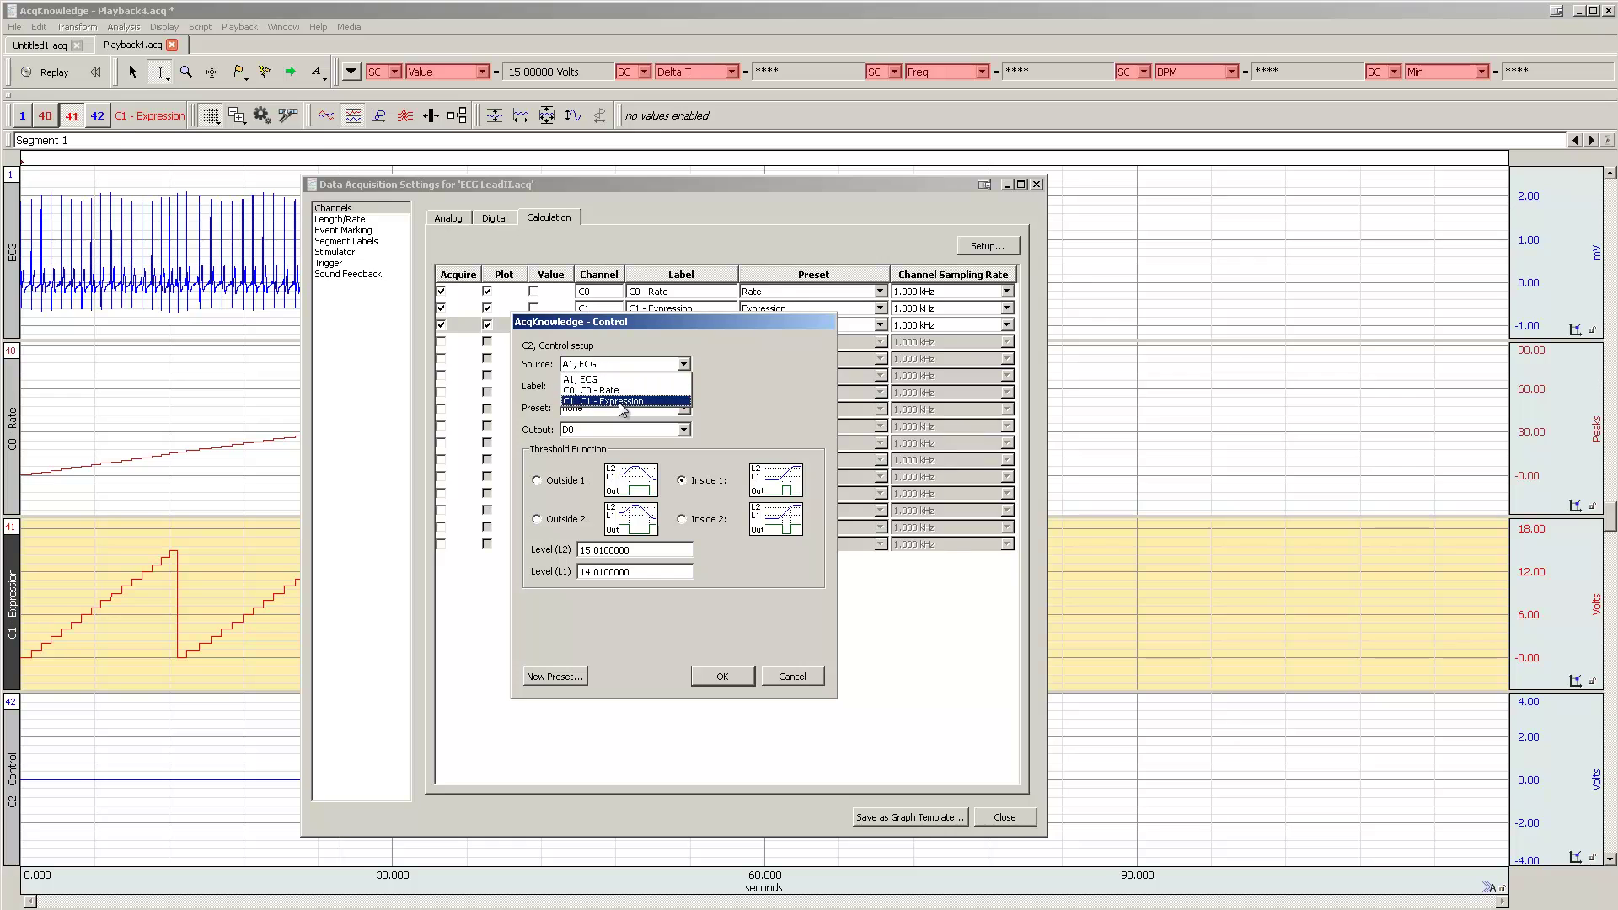
{"action": "left_click", "coordinate": [623, 402]}
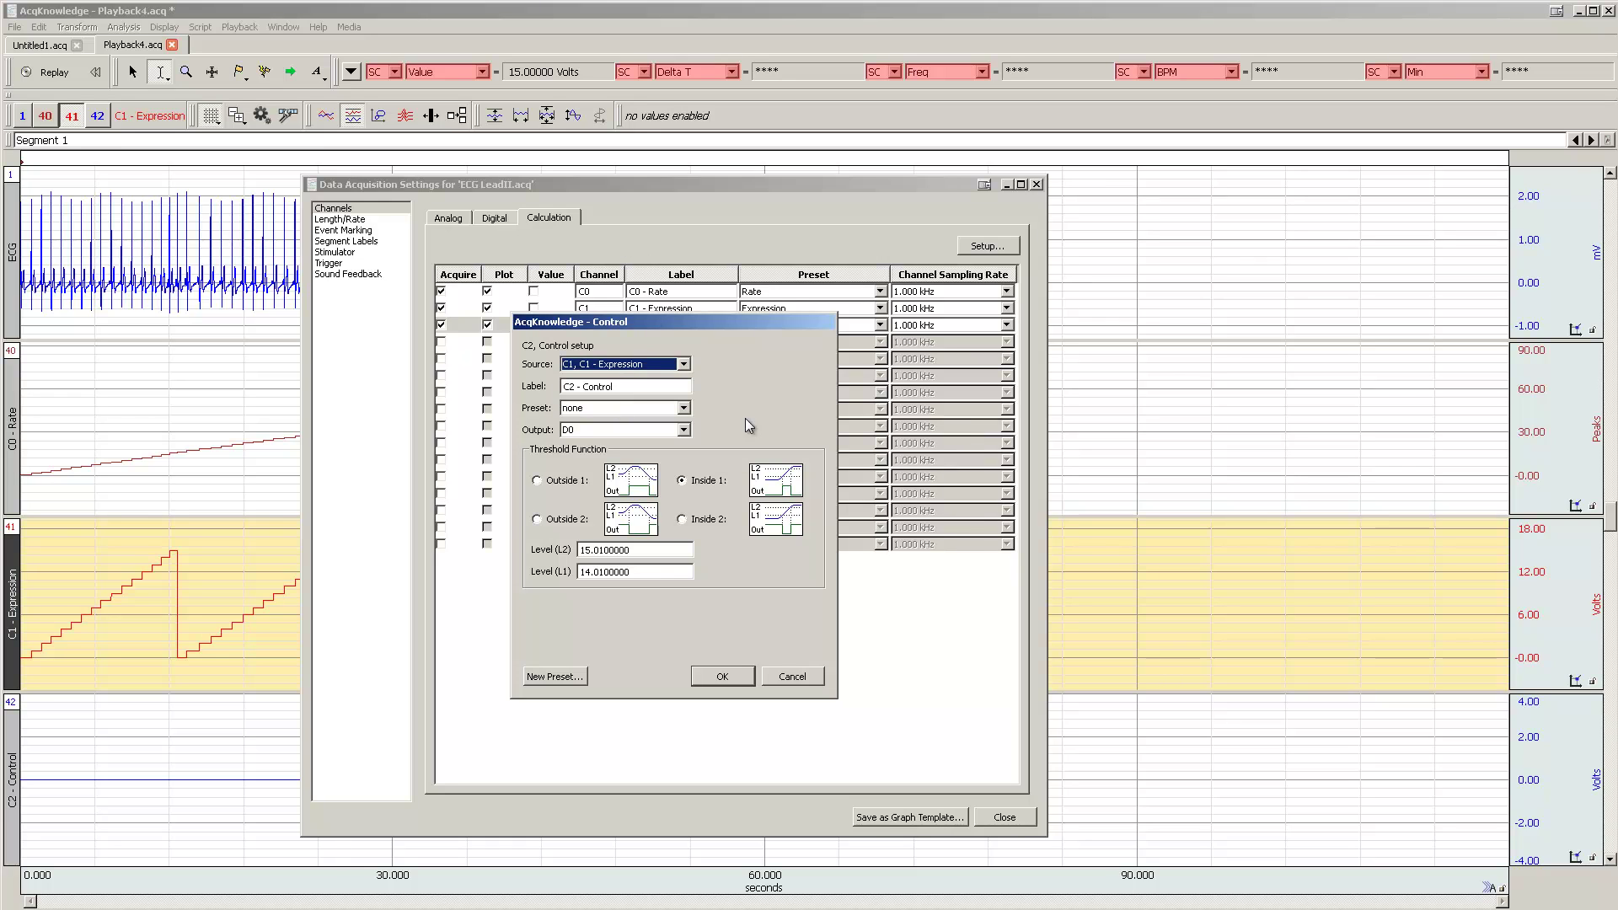
{"action": "left_click", "coordinate": [719, 678]}
Close acquisition setup, replay over the existing data, and set 30 seconds per division
{"action": "left_click", "coordinate": [1005, 816]}
{"action": "left_click", "coordinate": [55, 72]}
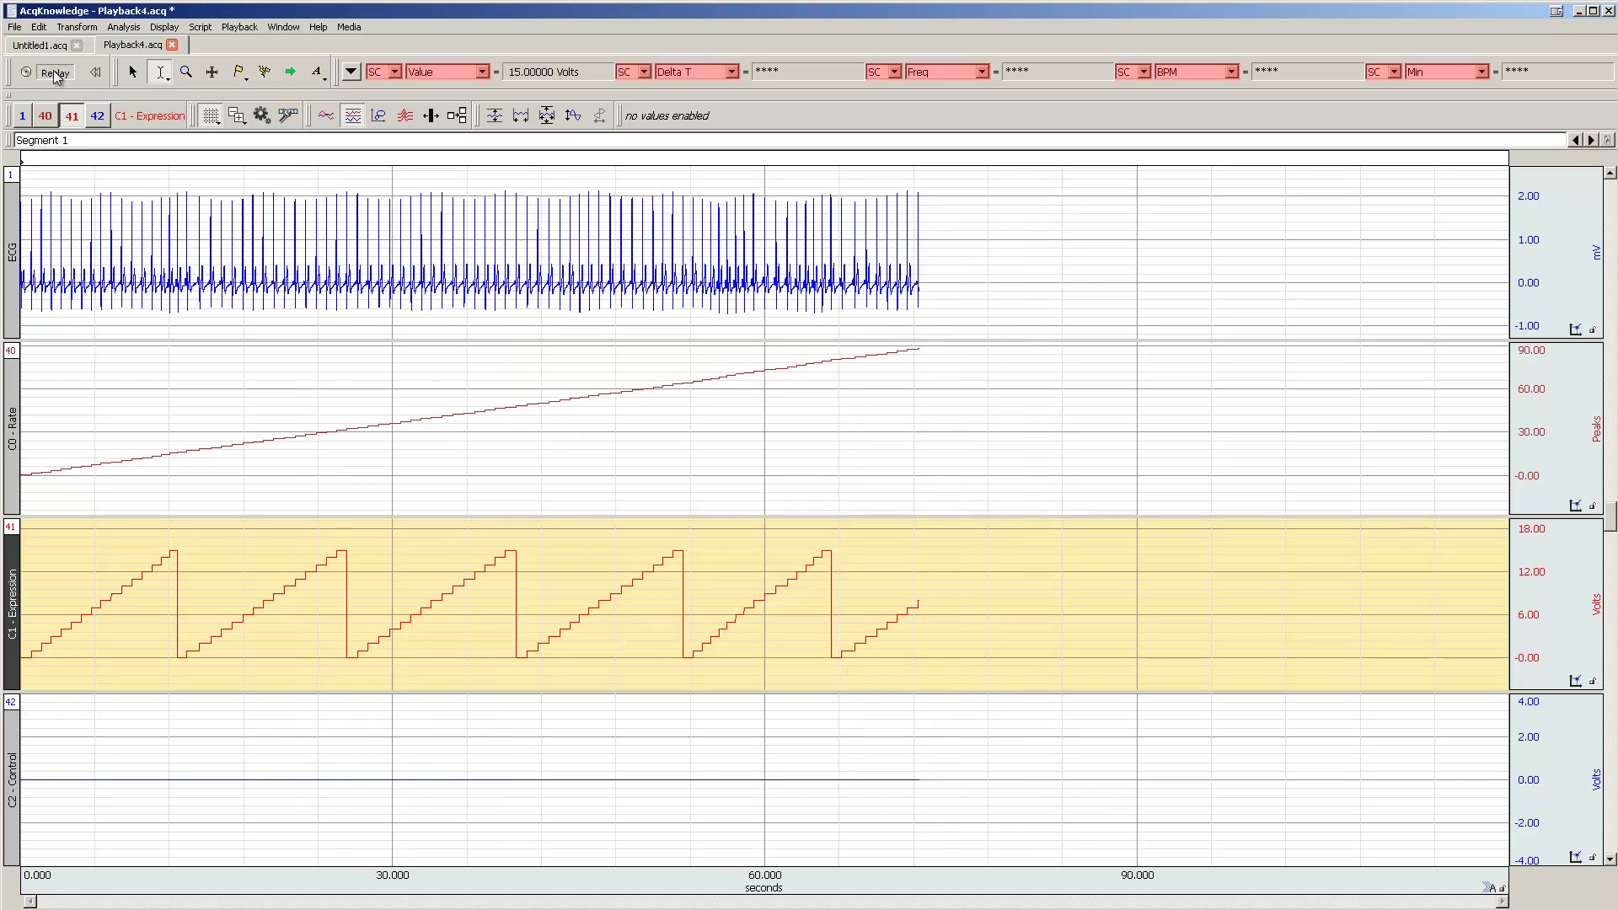
{"action": "left_click", "coordinate": [641, 505]}
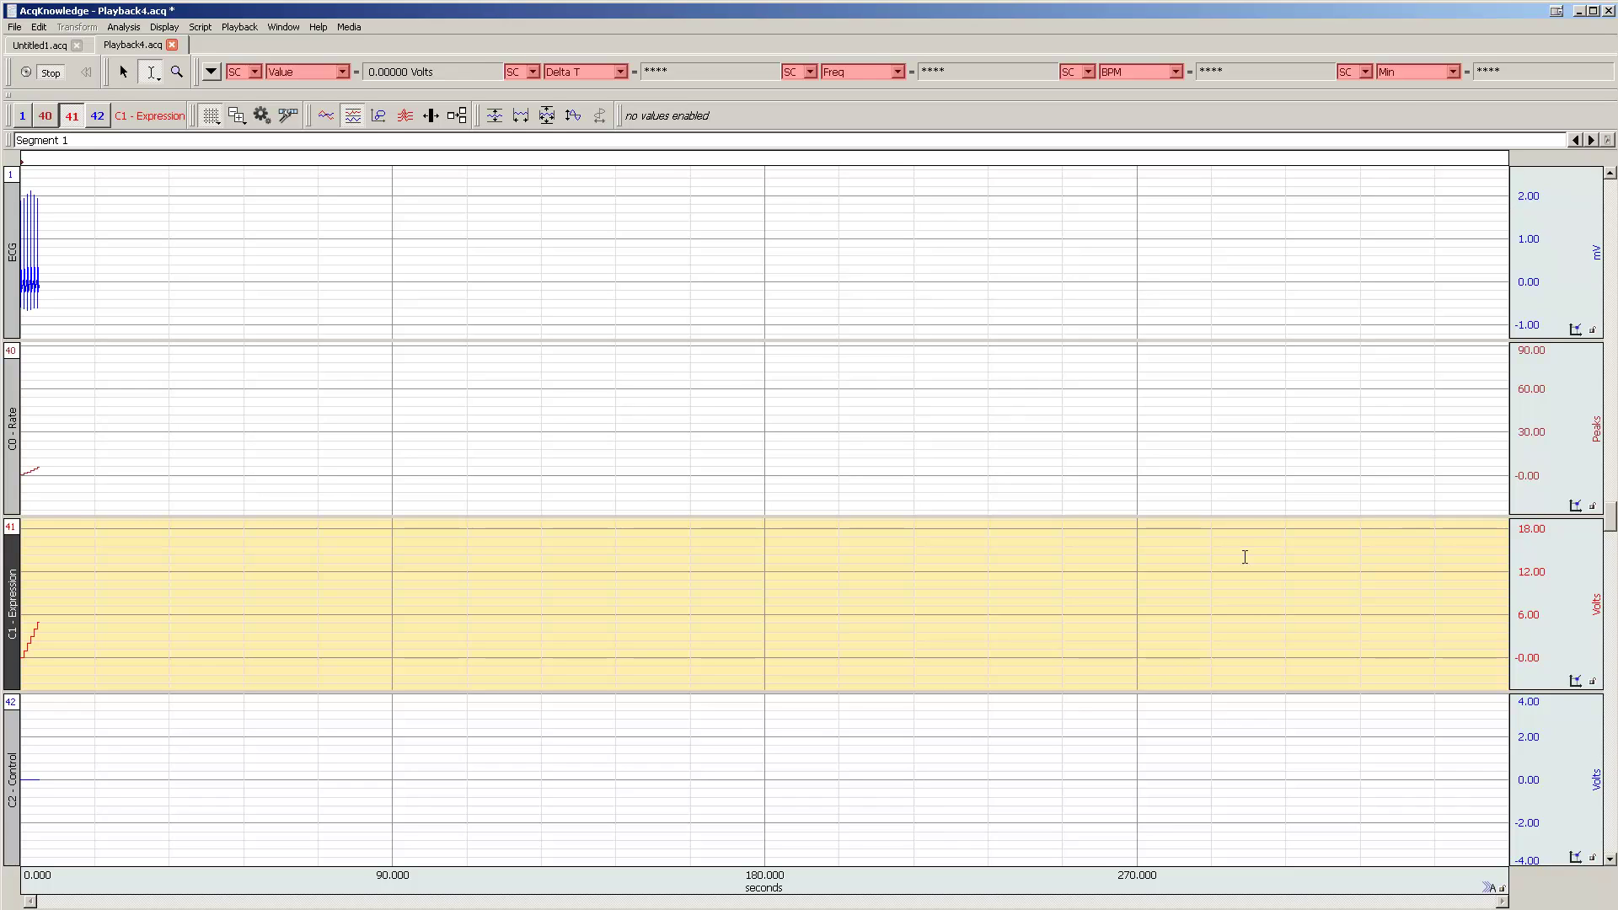
{"action": "double_click", "coordinate": [794, 889]}
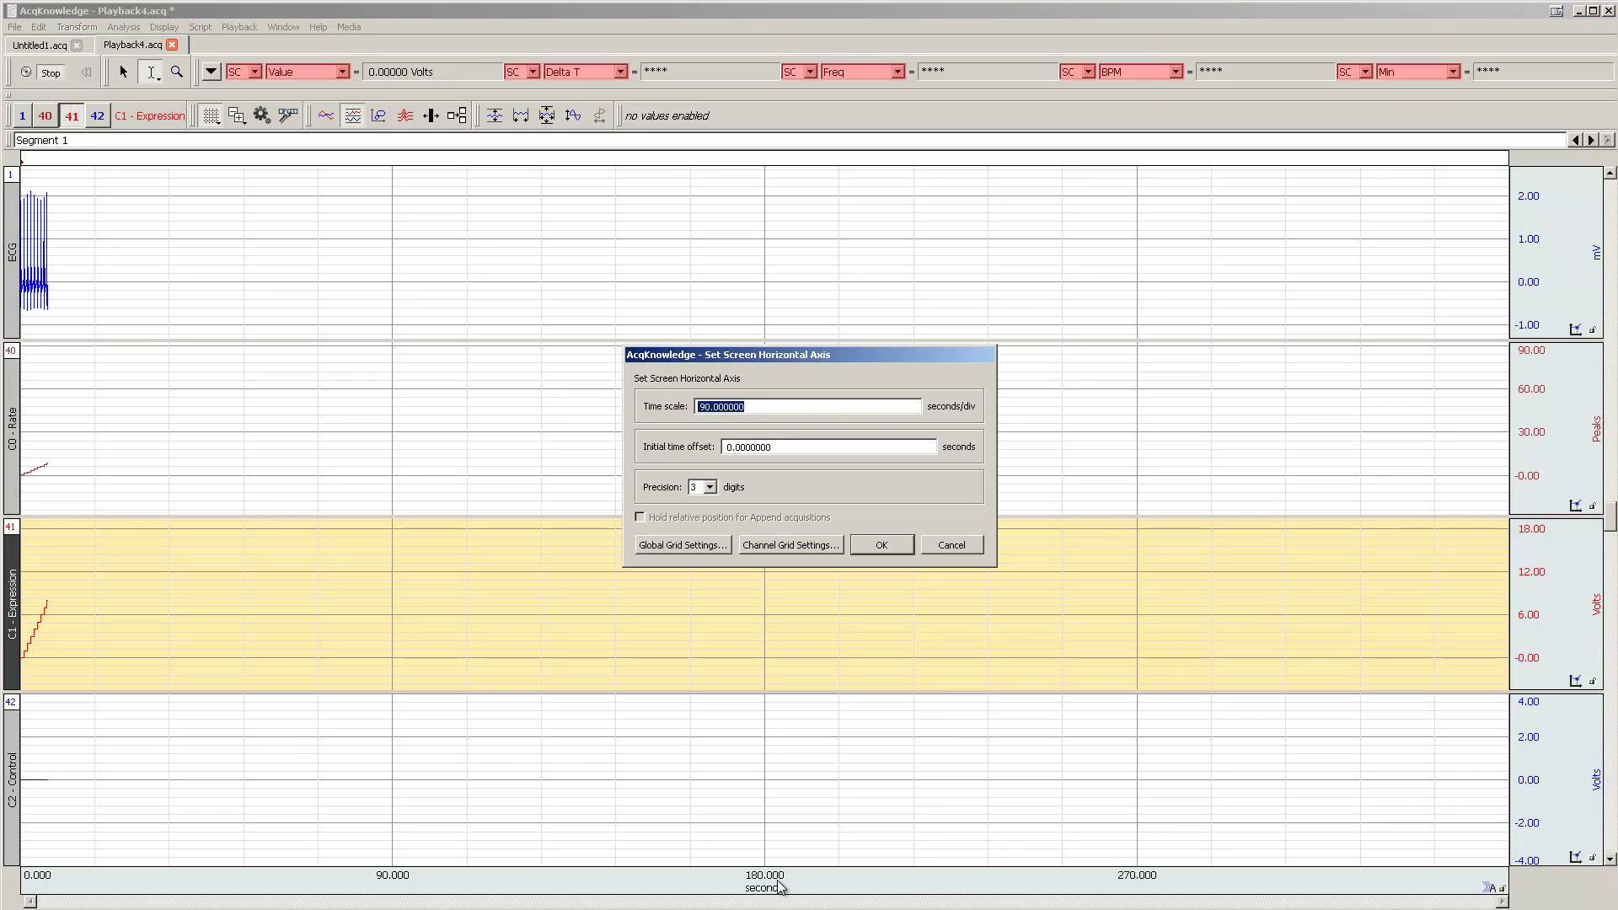
{"action": "type", "text": "30"}
{"action": "key", "text": "Return"}
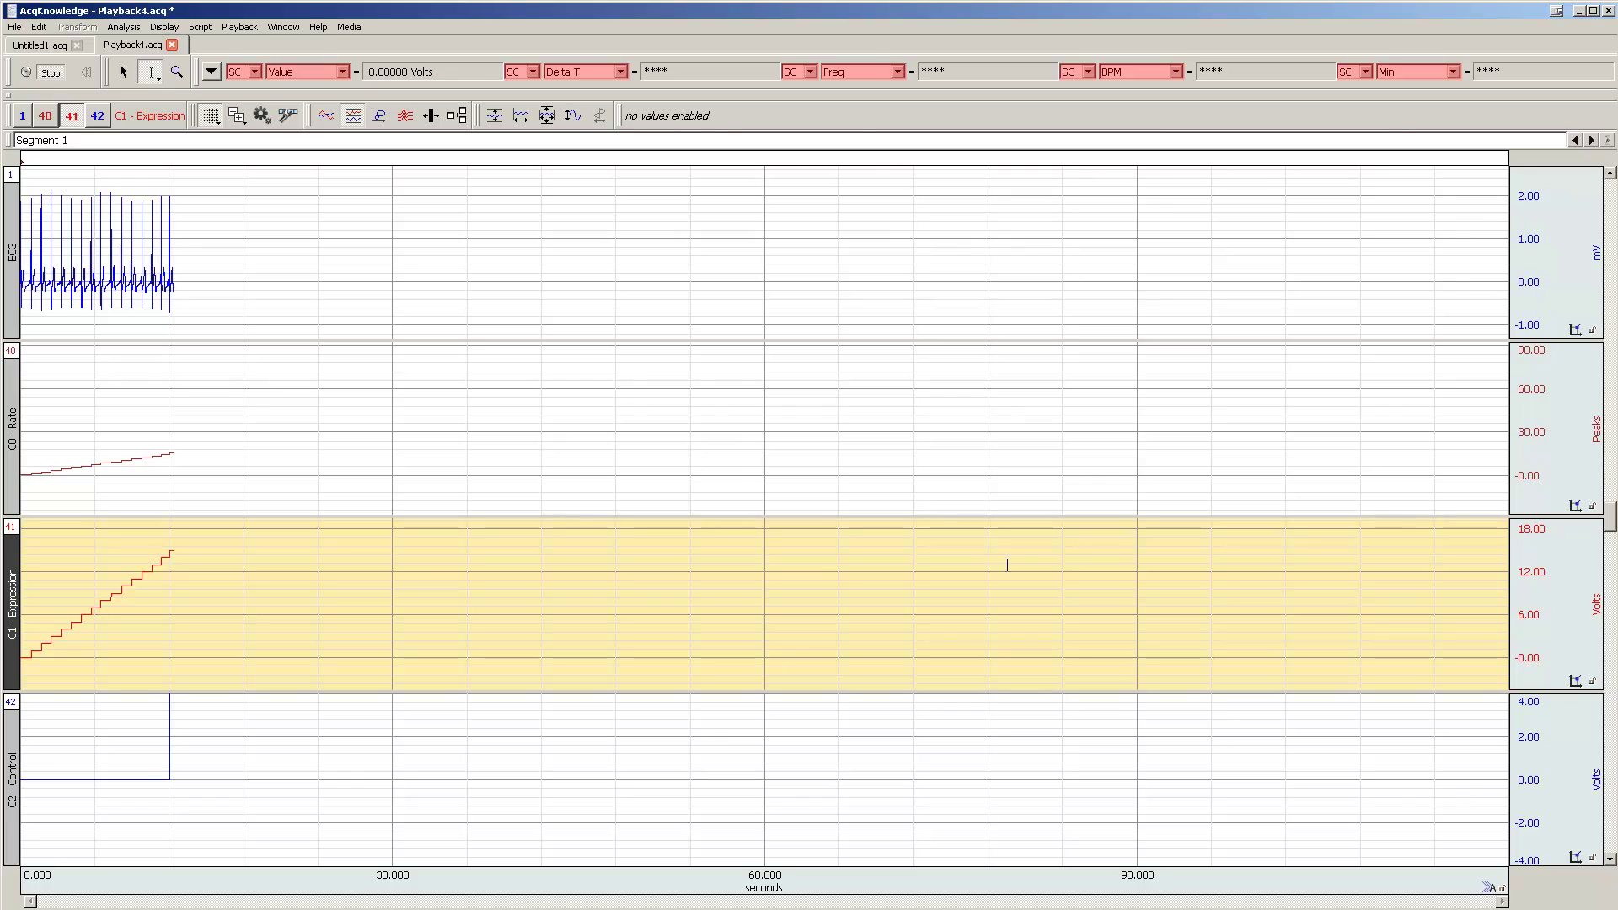
Read the C1 - Expression value during playback, then stop after the one-minute mark
{"action": "left_click", "coordinate": [175, 727]}
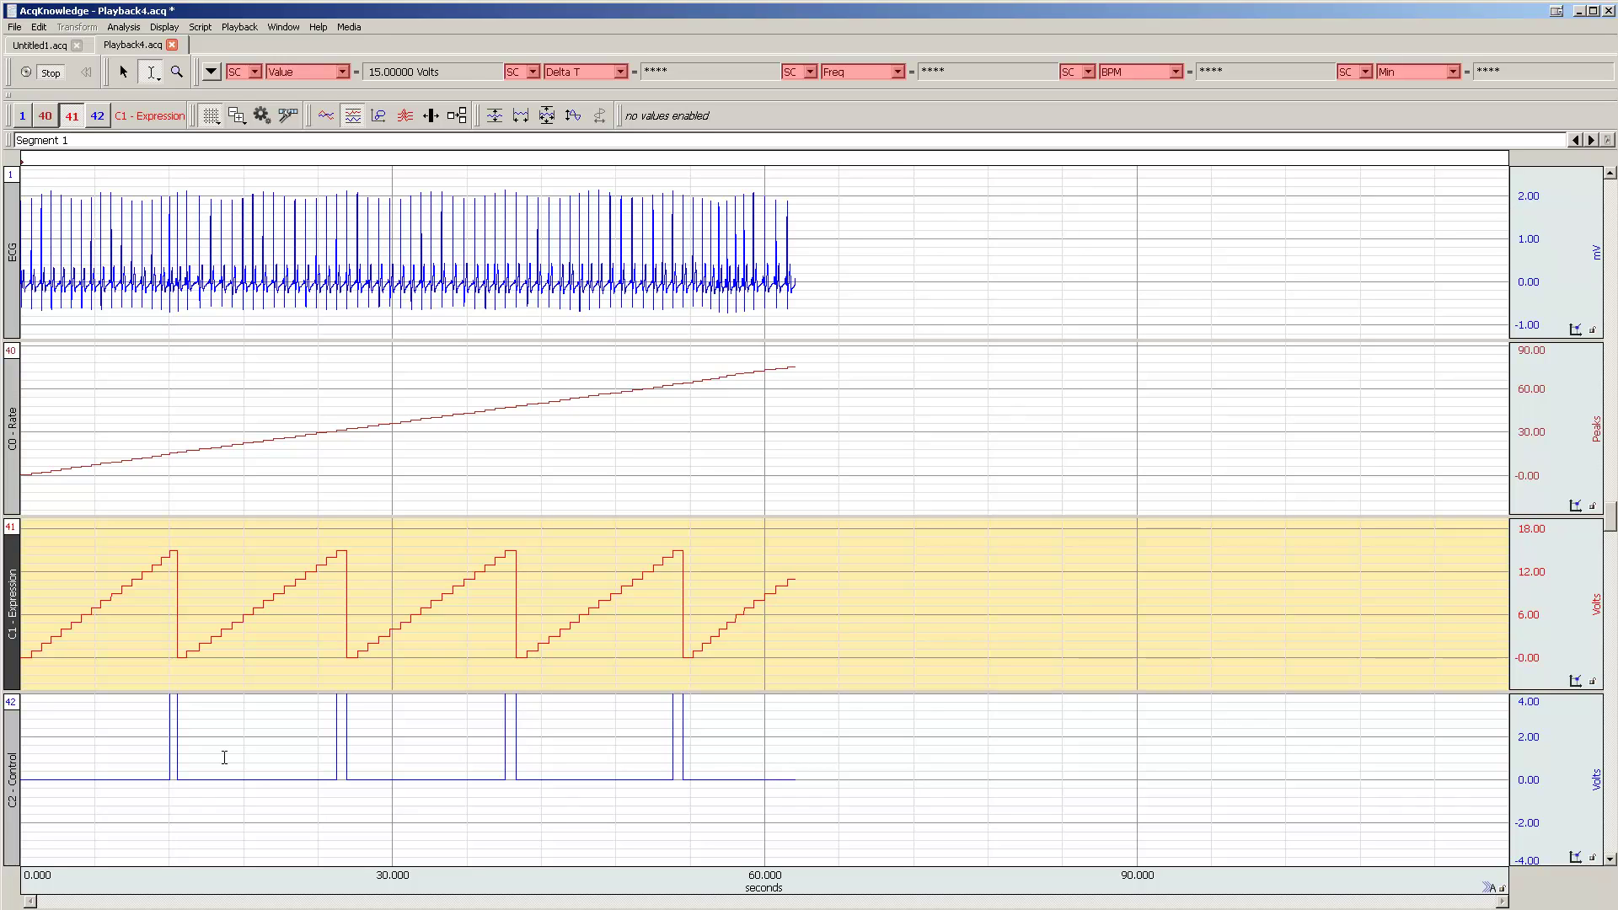
{"action": "left_click", "coordinate": [52, 73]}
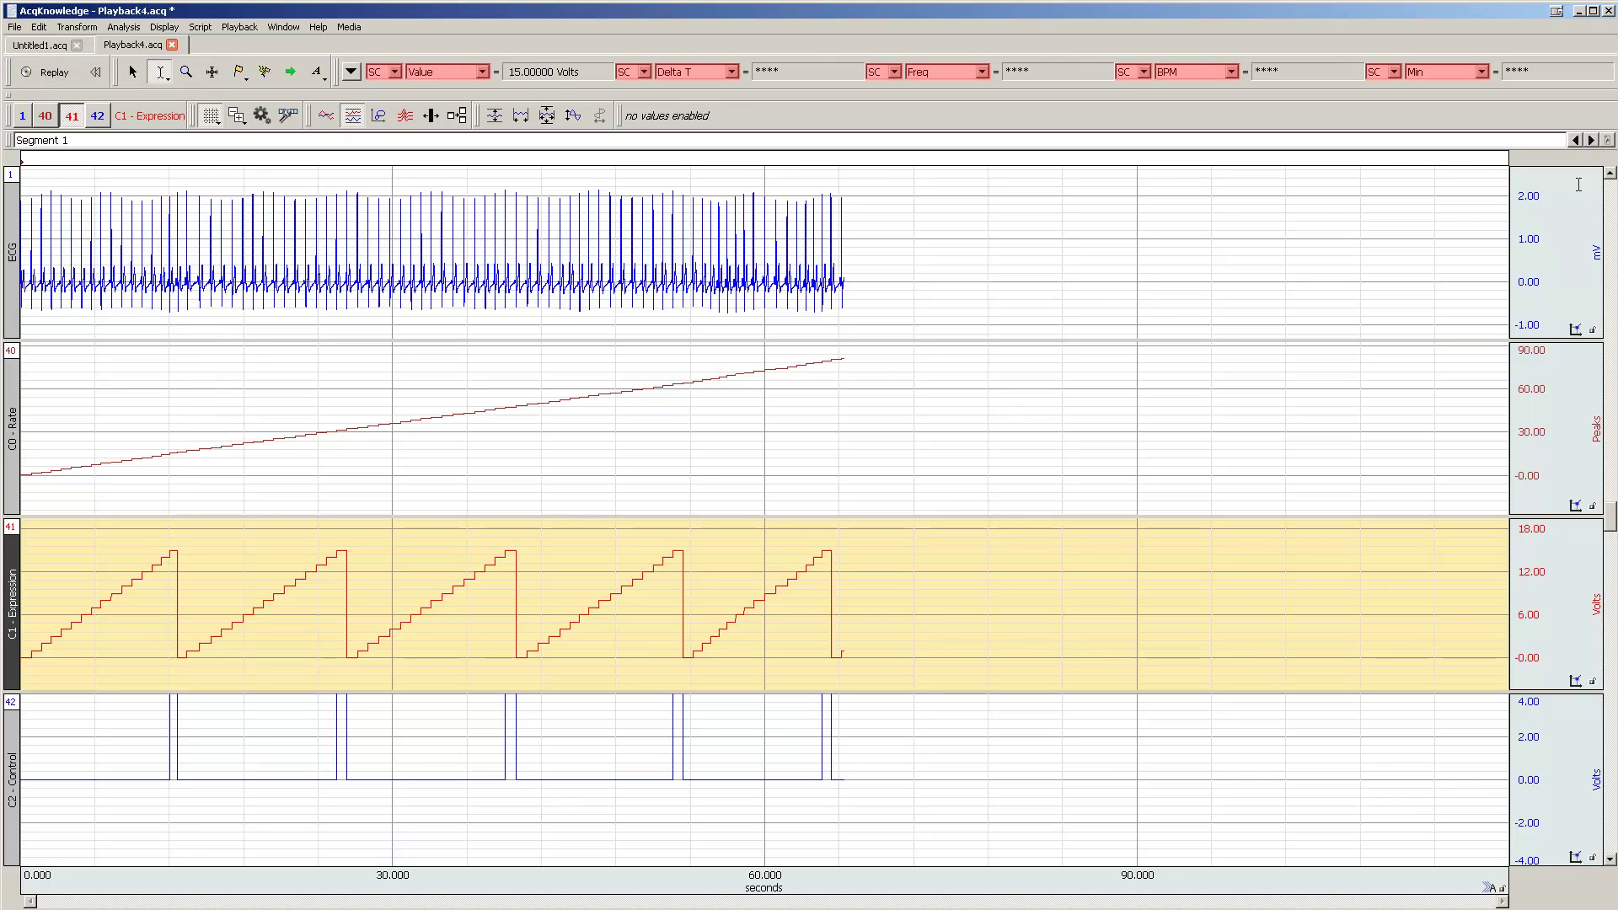
{"action": "key", "text": "alt+Tab"}
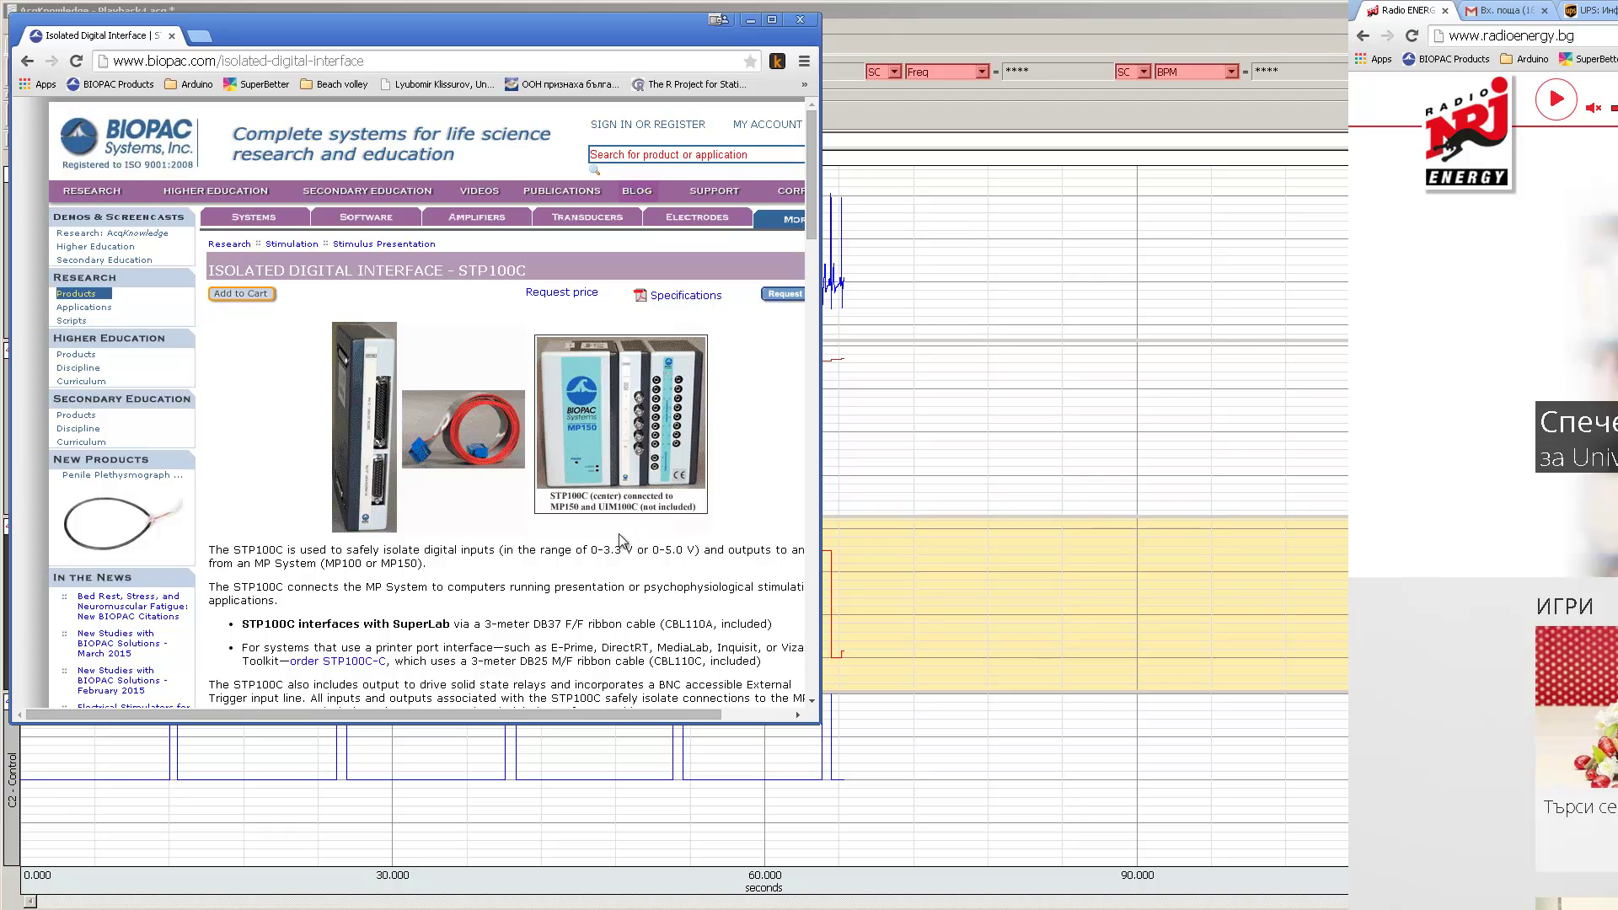
{"action": "scroll", "coordinate": [611, 569], "scroll_direction": "down", "scroll_amount": 5}
{"action": "scroll", "coordinate": [613, 571], "scroll_direction": "down", "scroll_amount": 5}
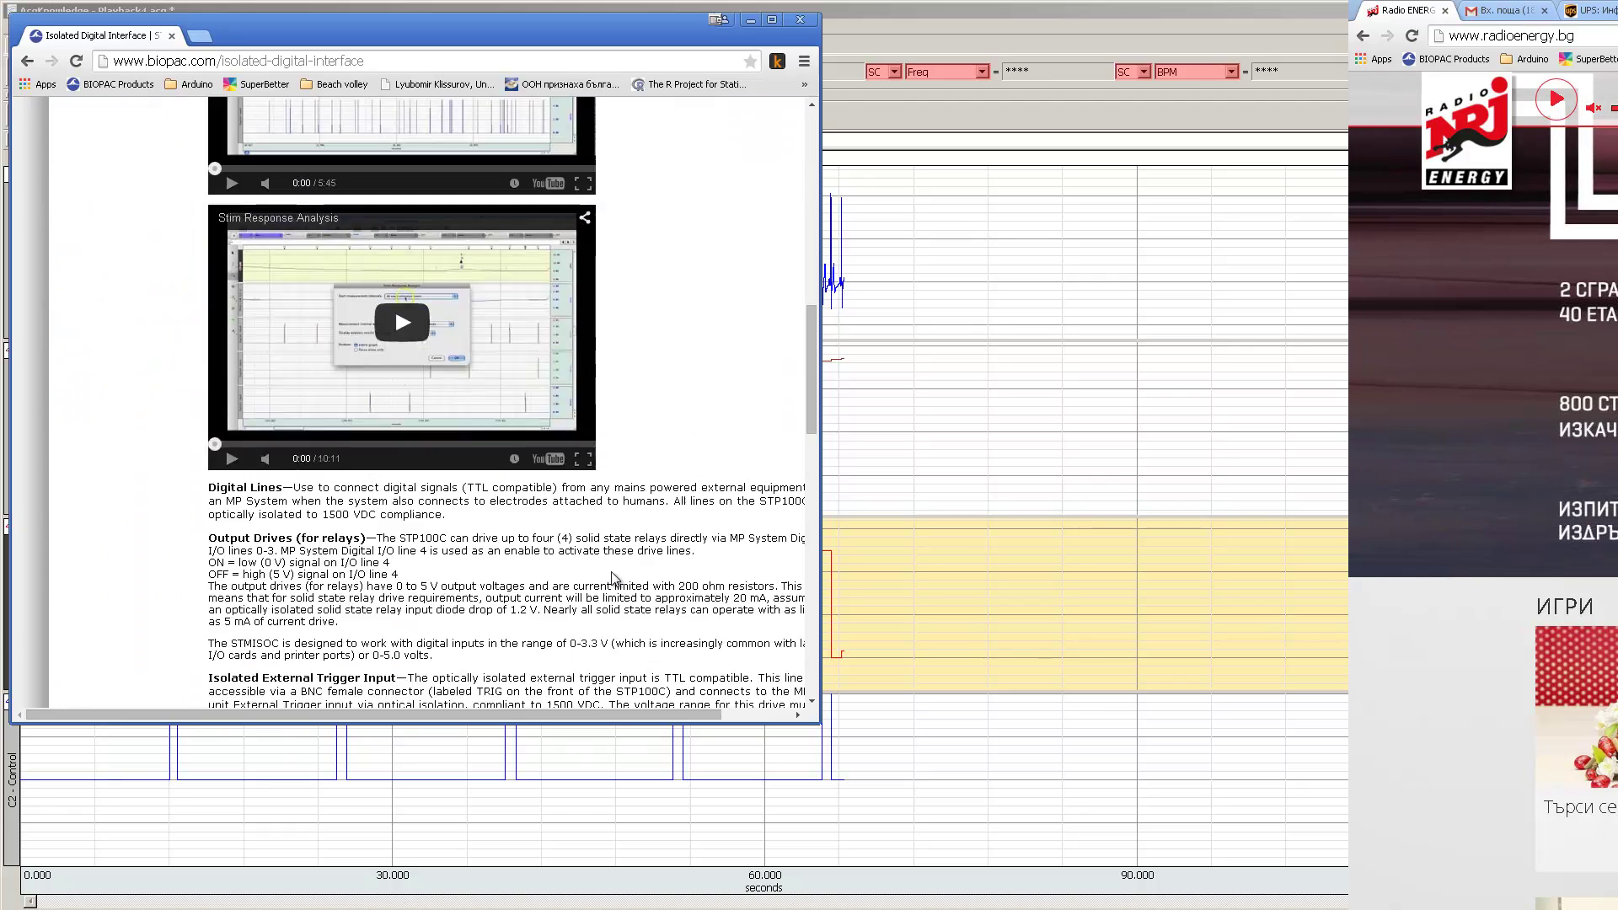
{"action": "scroll", "coordinate": [606, 583], "scroll_direction": "down", "scroll_amount": 5}
{"action": "scroll", "coordinate": [610, 575], "scroll_direction": "up", "scroll_amount": 5}
{"action": "scroll", "coordinate": [615, 550], "scroll_direction": "up", "scroll_amount": 5}
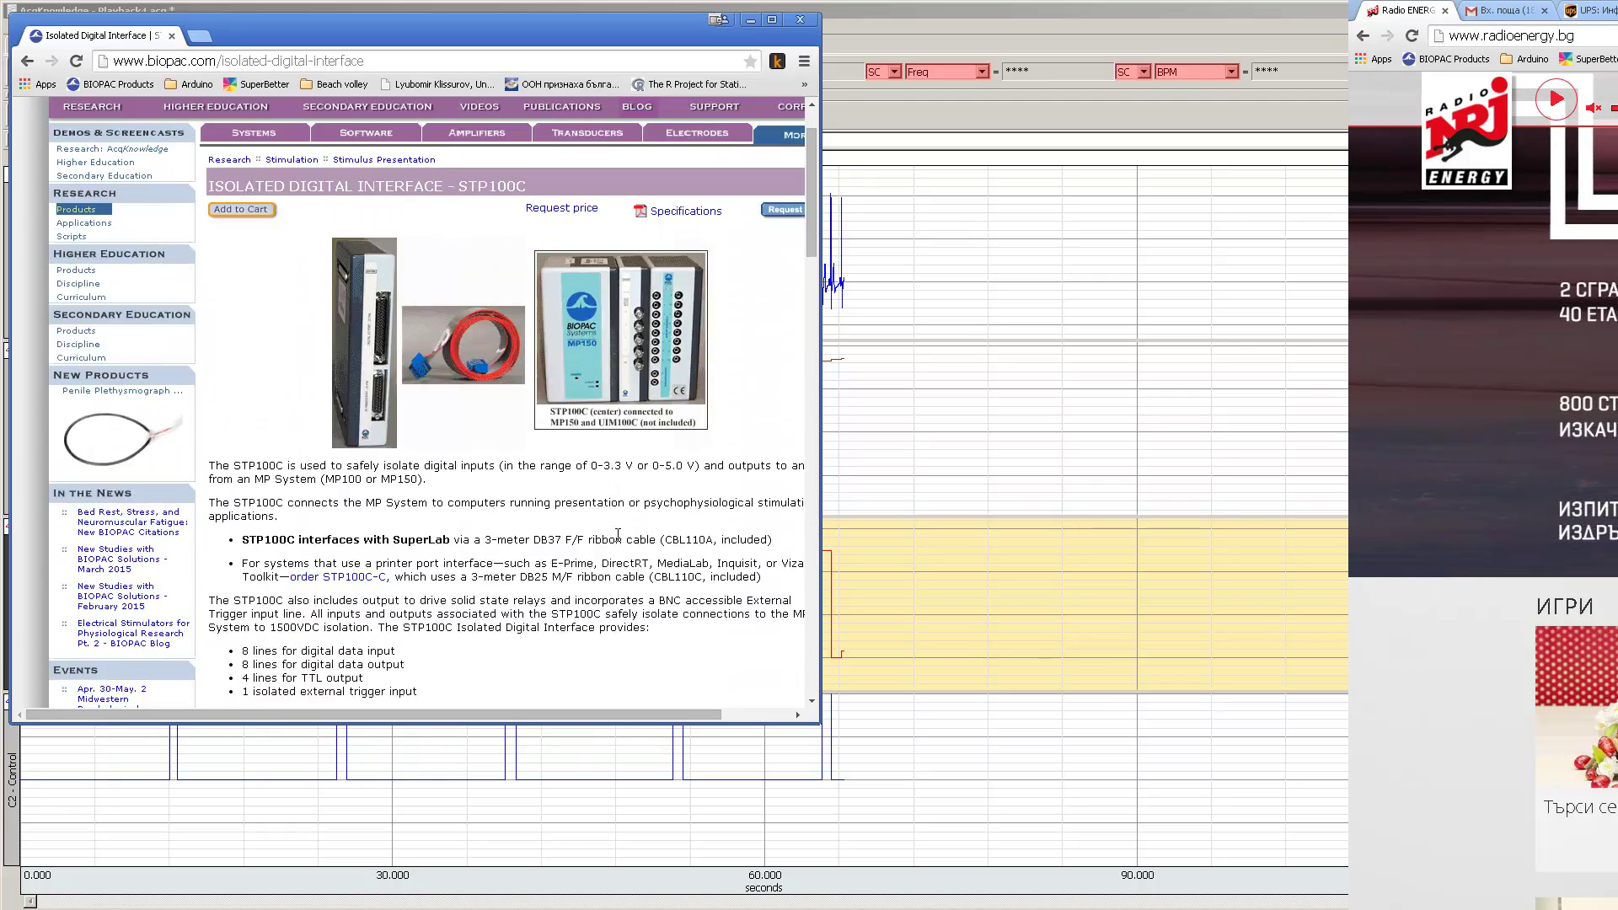
{"action": "scroll", "coordinate": [620, 557], "scroll_direction": "up", "scroll_amount": 2}
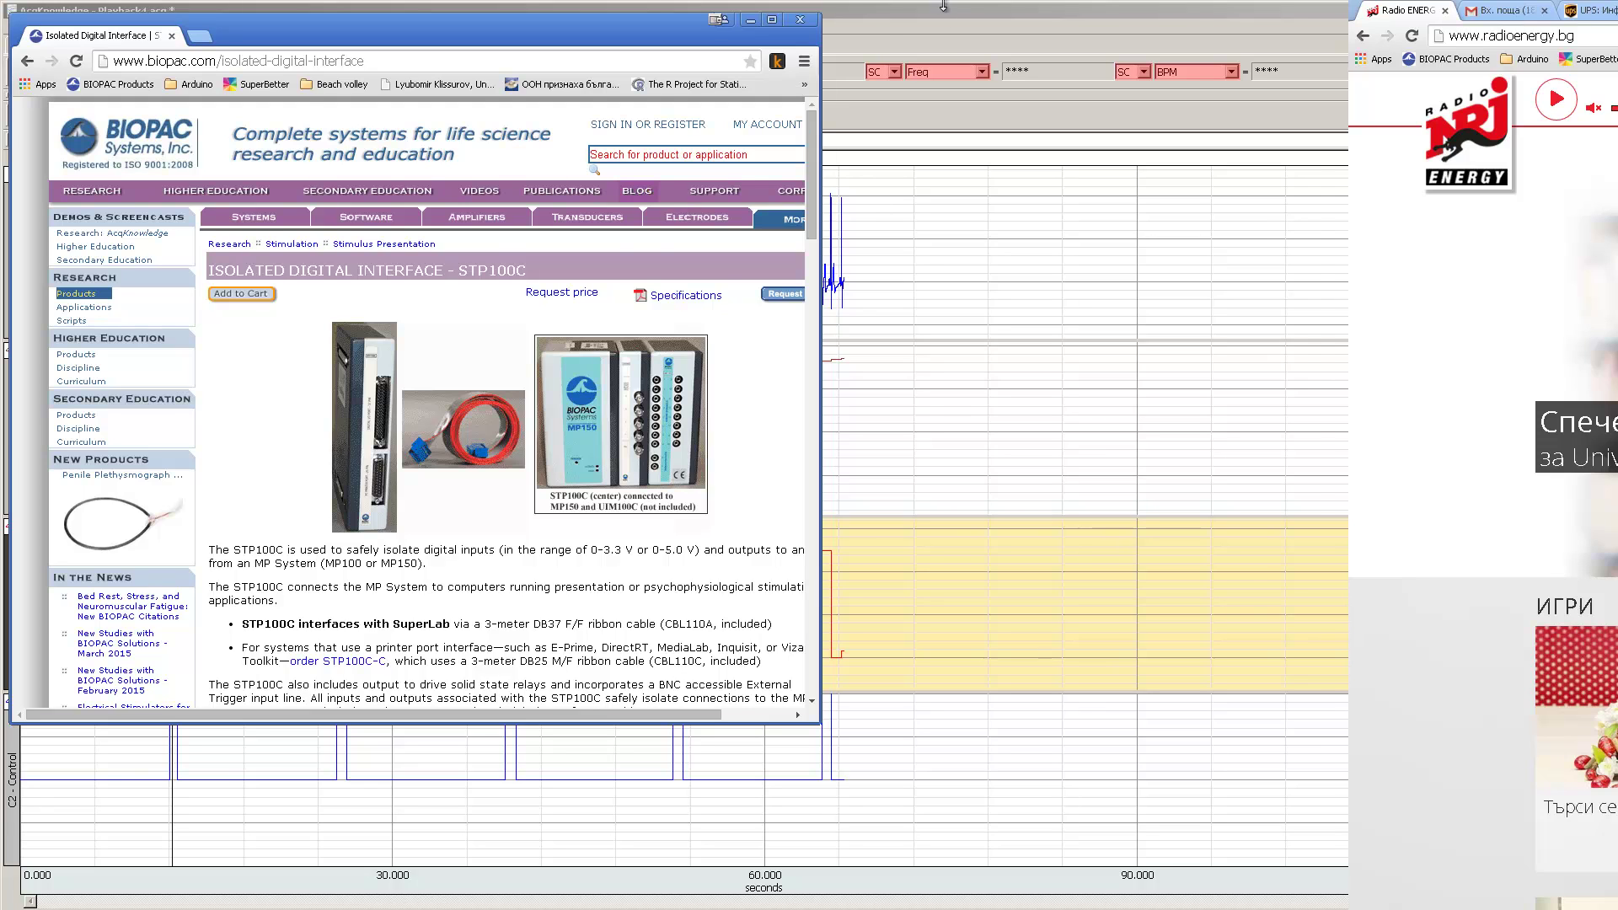
{"action": "left_click", "coordinate": [904, 51]}
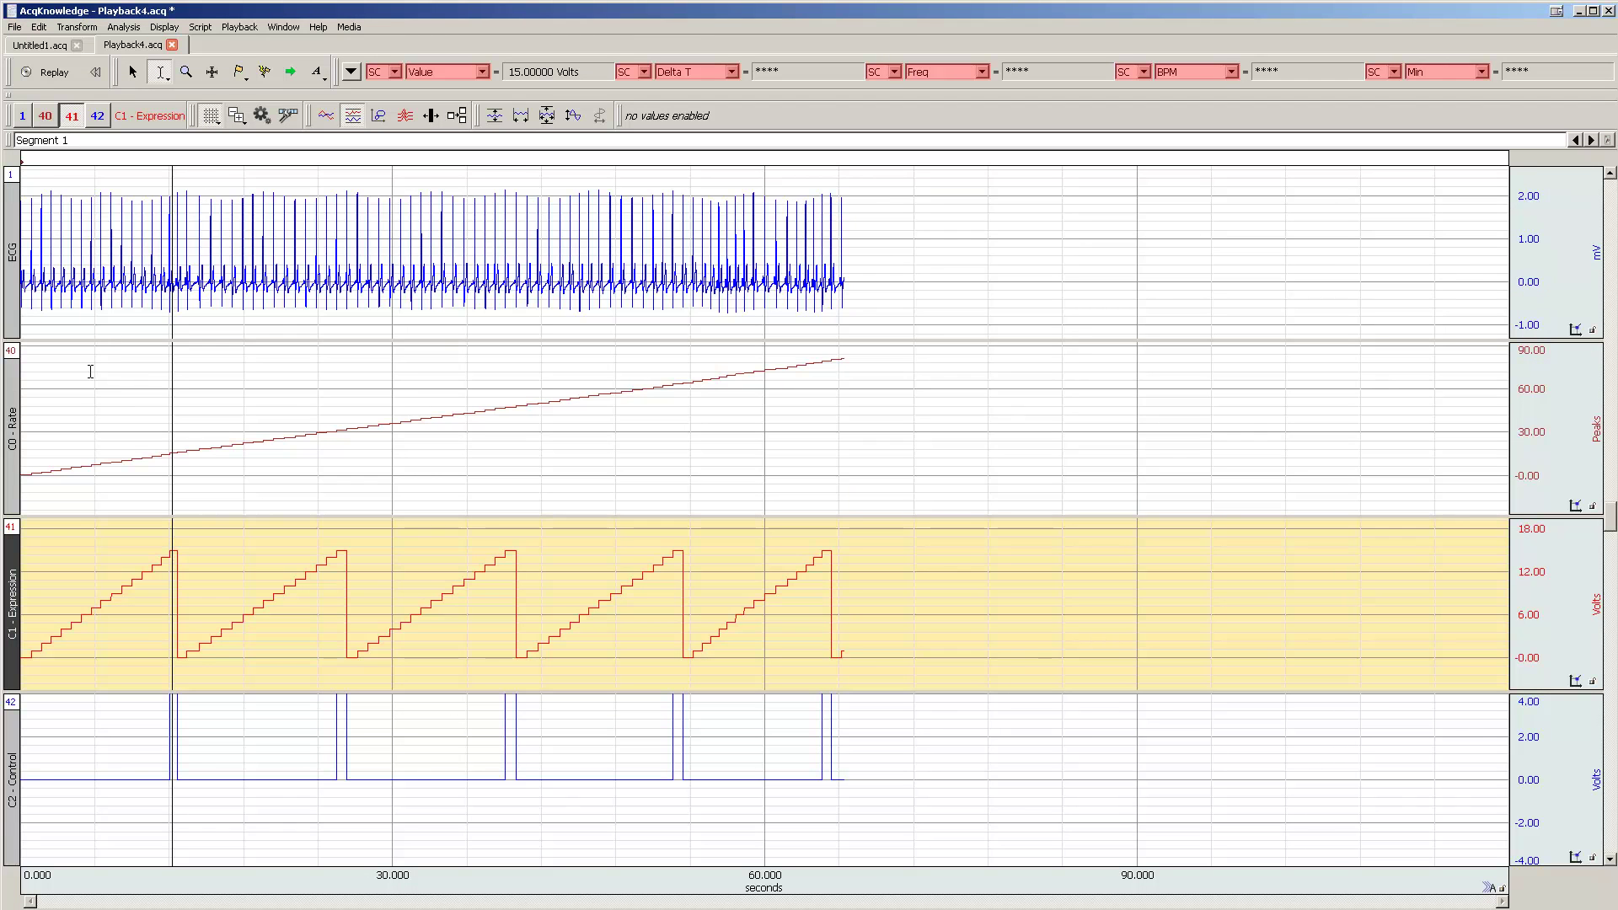